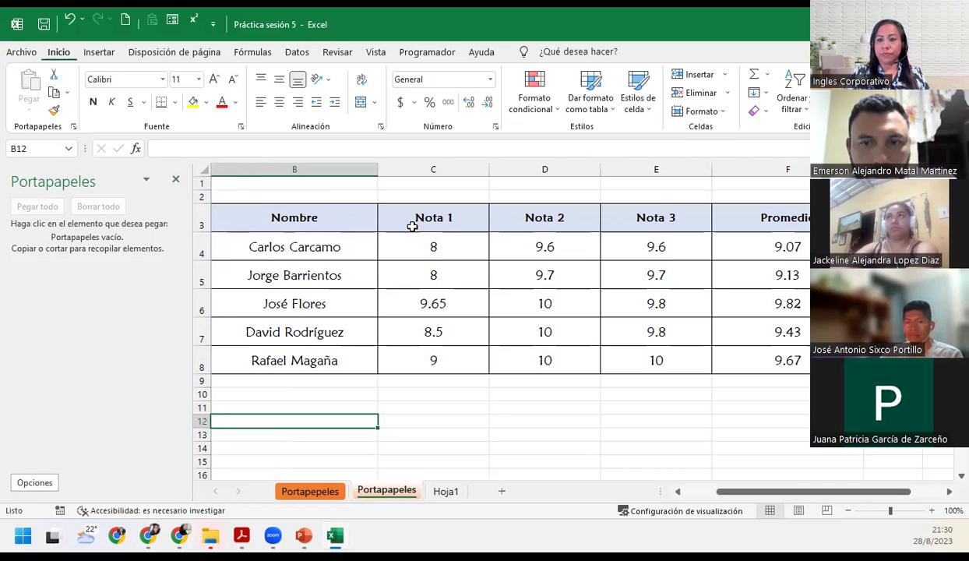
left_click(324, 216)
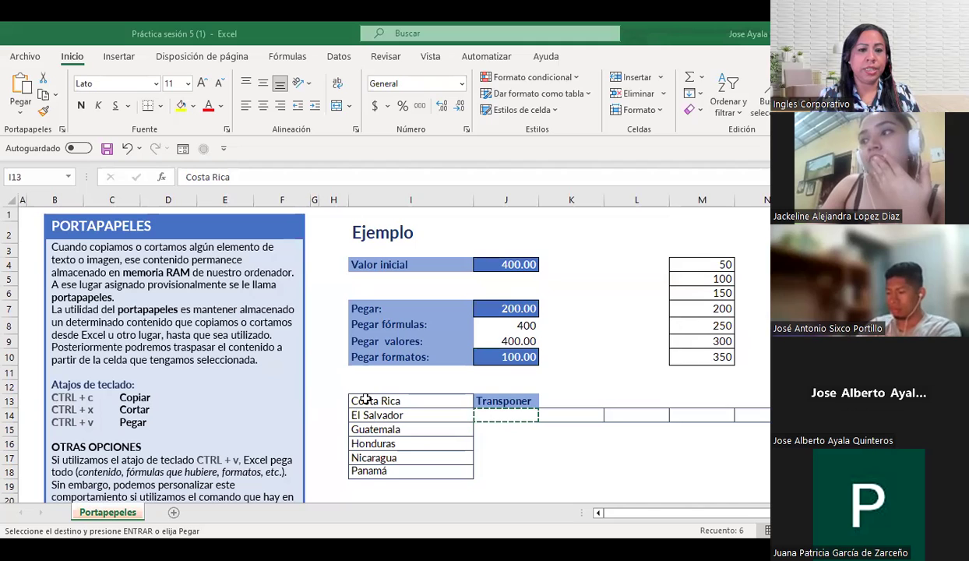
Copy the country list in I13:I18 and paste it transposed as a row starting at J14 under Transponer.
key("ctrl+shift+Down")
key("Escape")
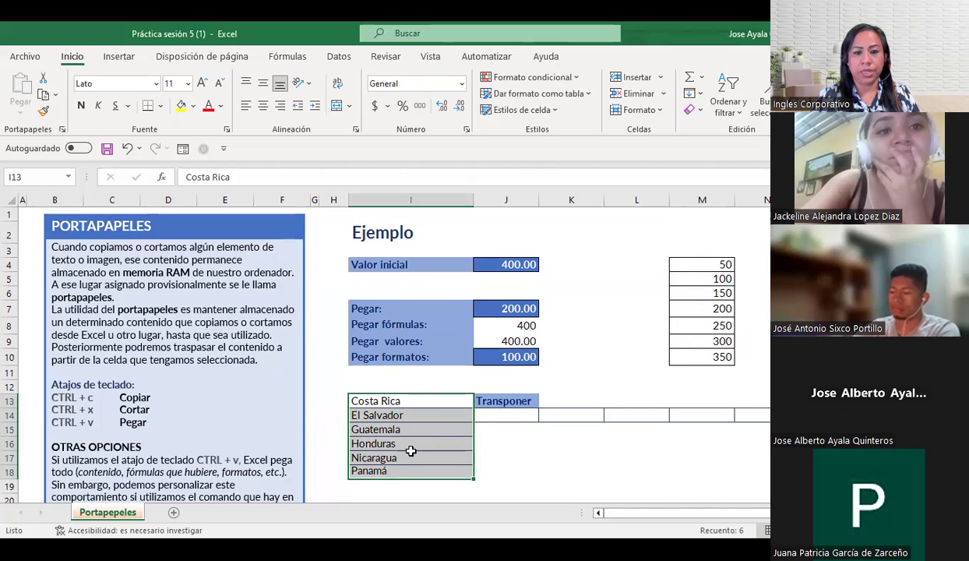
left_click(44, 94)
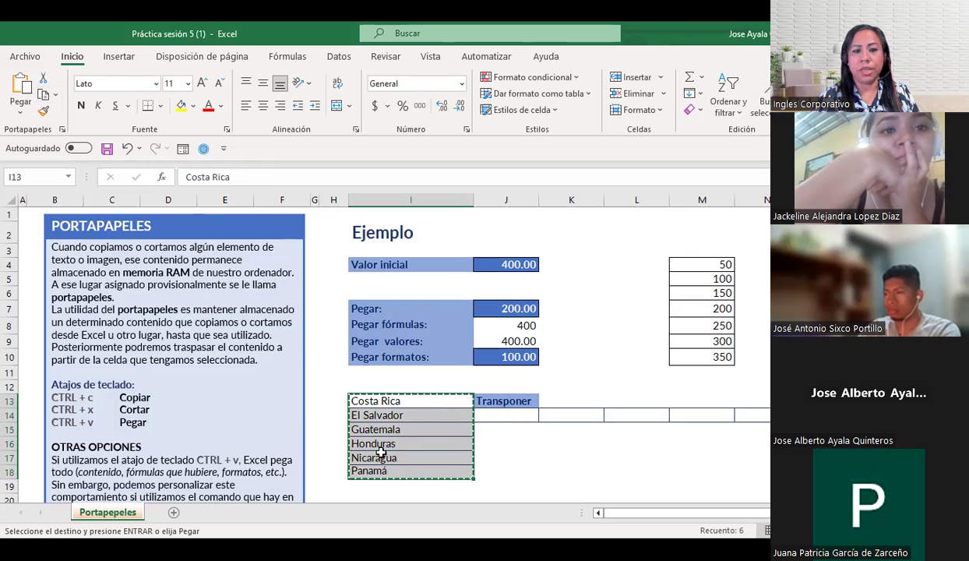
left_click(502, 419)
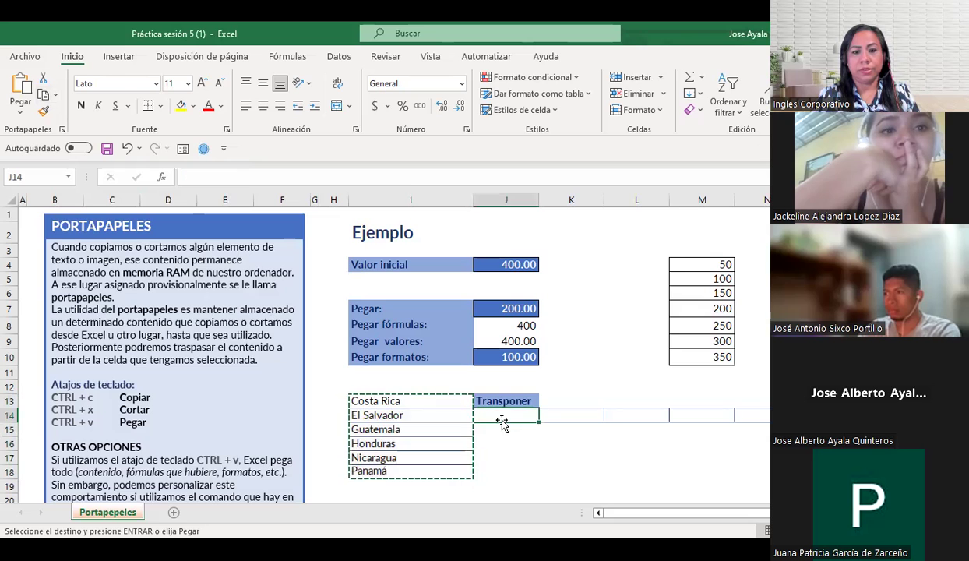
left_click(21, 114)
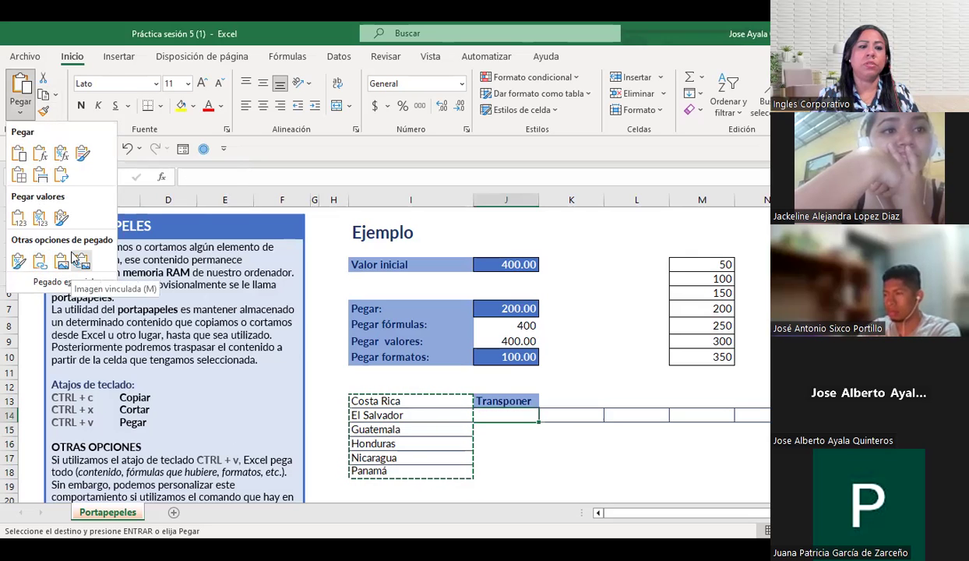
left_click(65, 178)
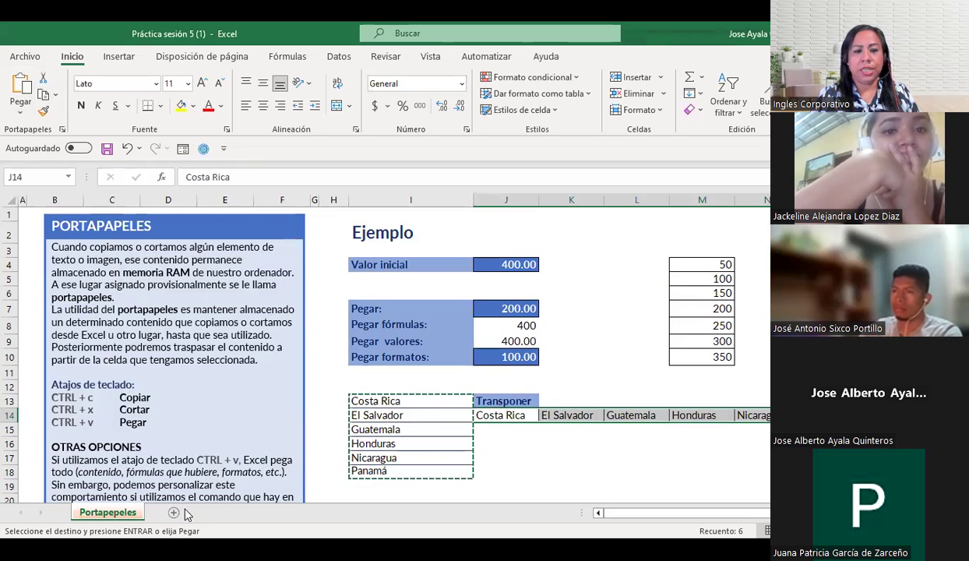
key("Escape")
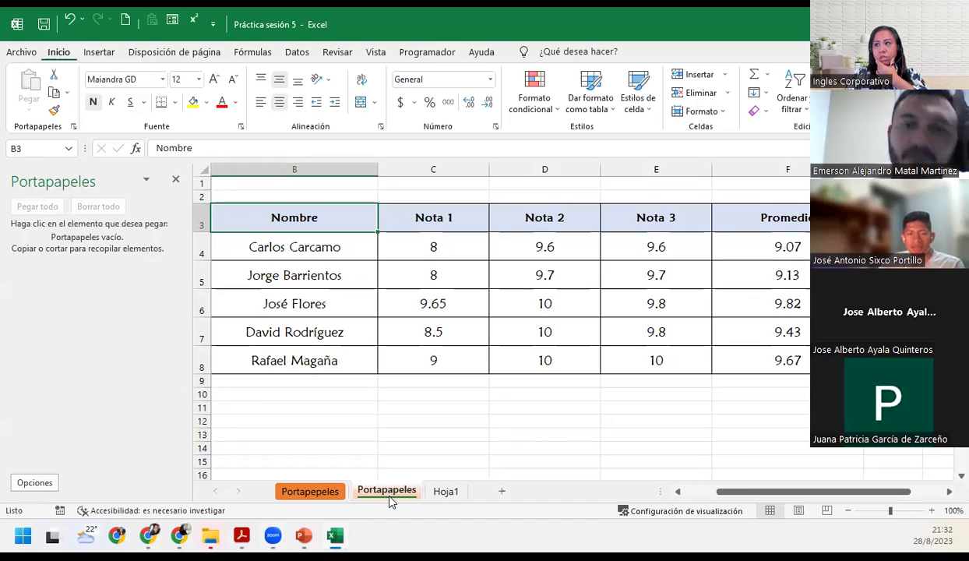
left_click(318, 491)
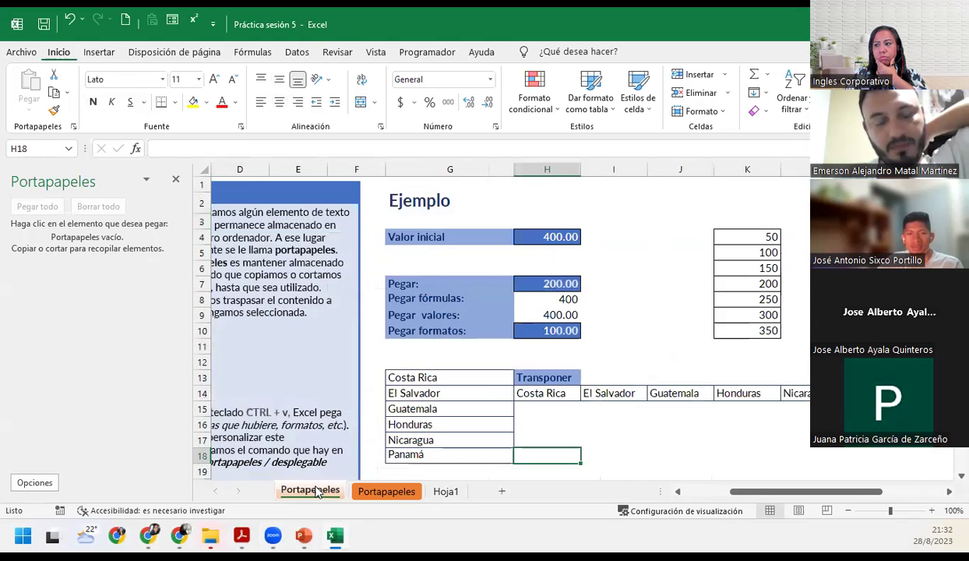
left_click(380, 497)
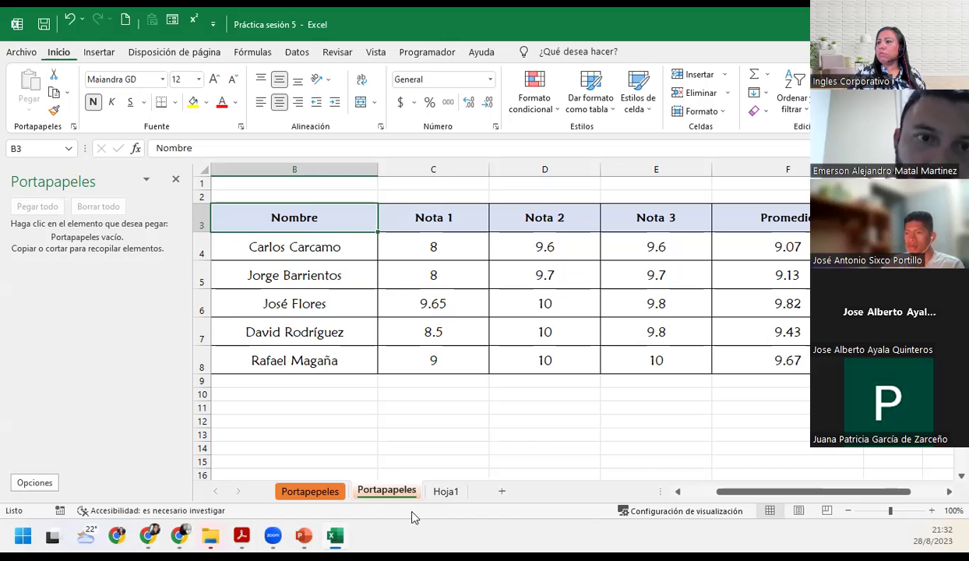
left_click(848, 510)
left_click(848, 511)
left_click(848, 510)
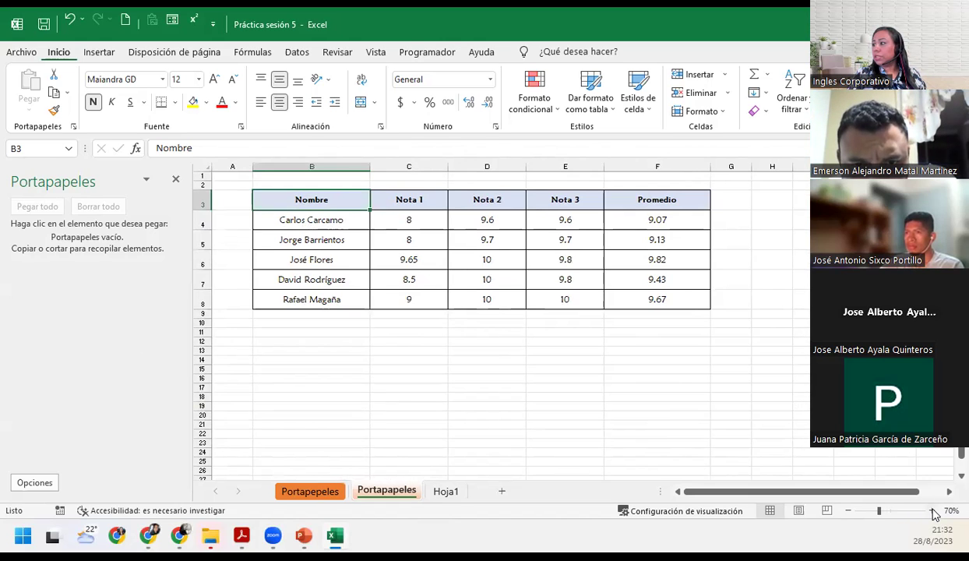
left_click(933, 510)
left_click(932, 511)
left_click(933, 511)
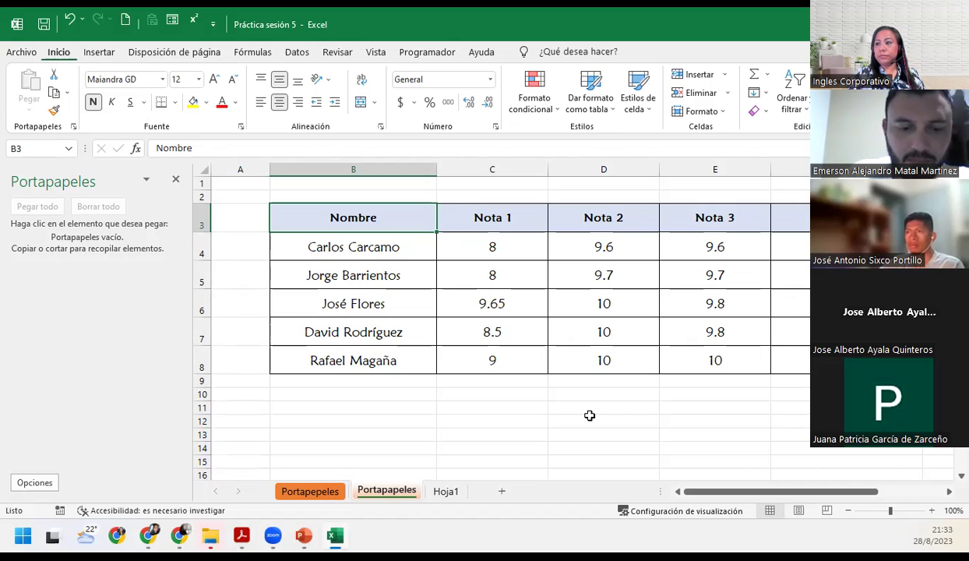
Rename the Portapepeles sheet as Portapapeles1.
left_click(311, 492)
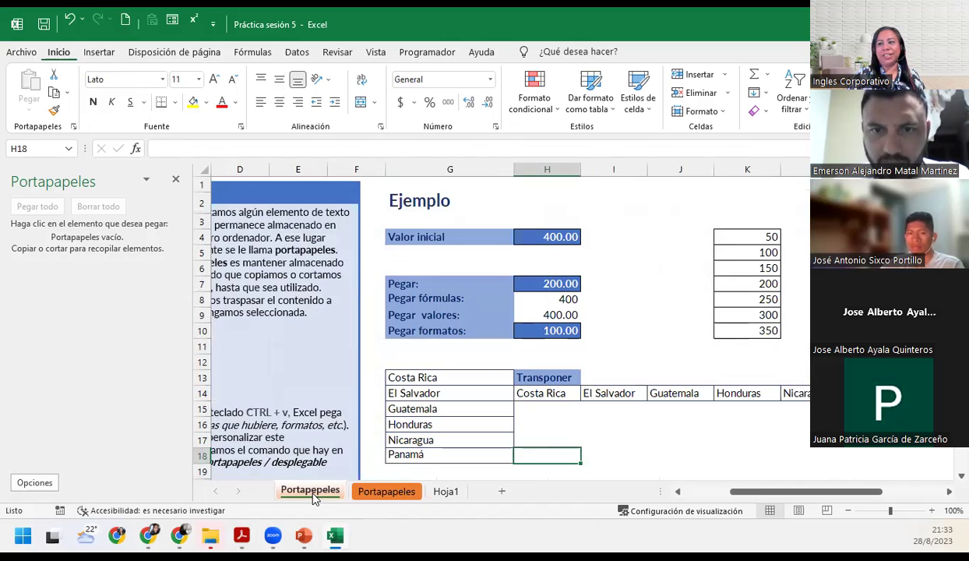
key("BackSpace")
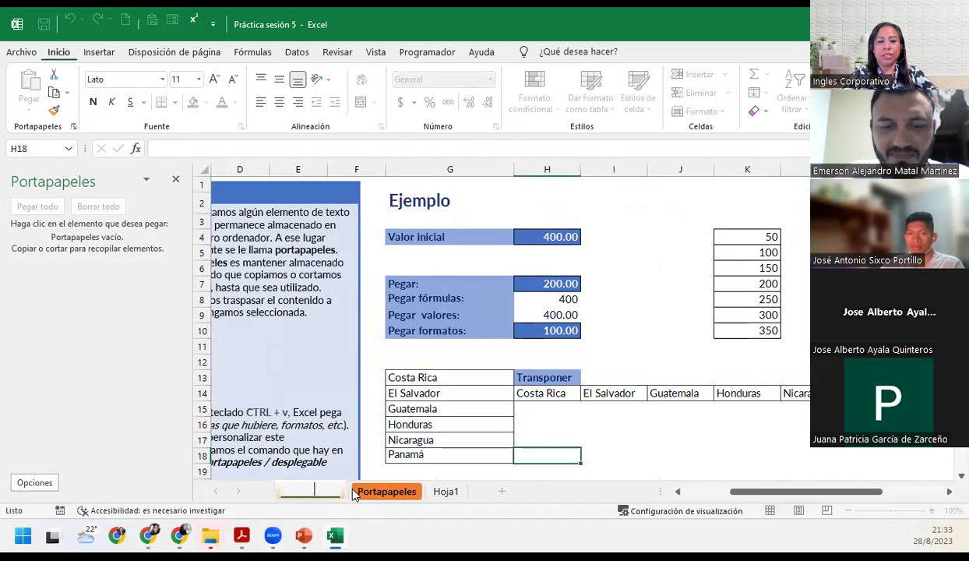
type("Ejemplo")
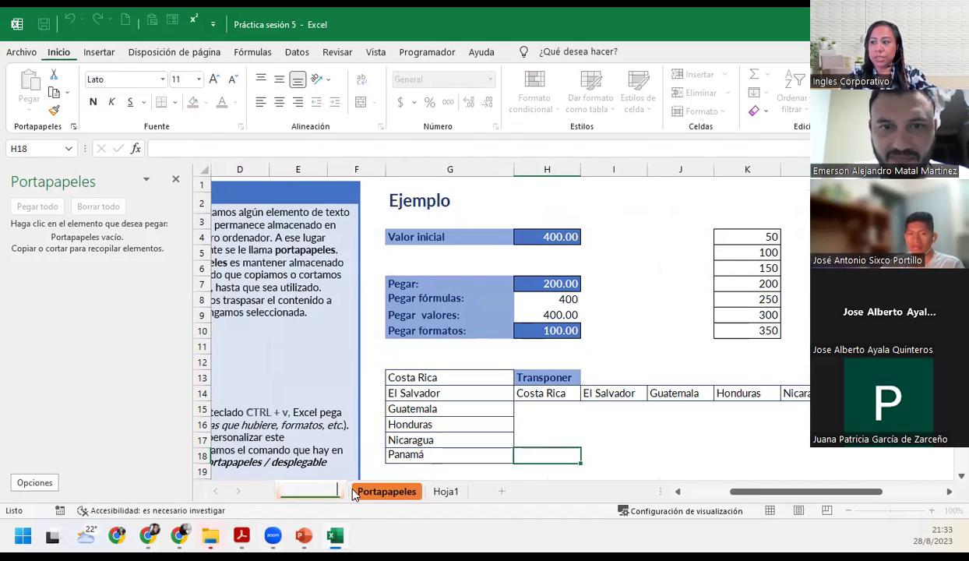
key("Return")
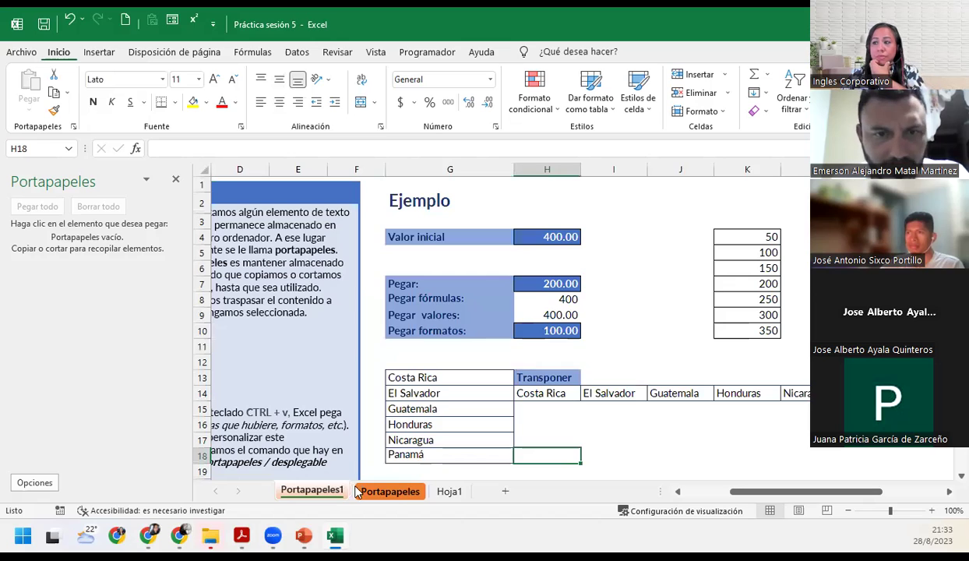
Create a new blank workbook and return to the Portapapeles sheet of Práctica sesión 5.
left_click(392, 496)
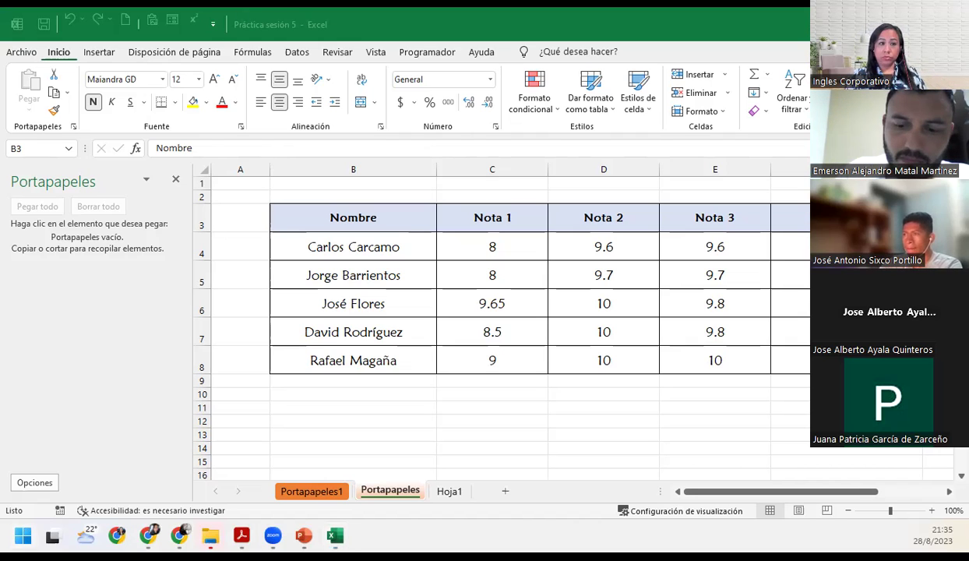
left_click(604, 35)
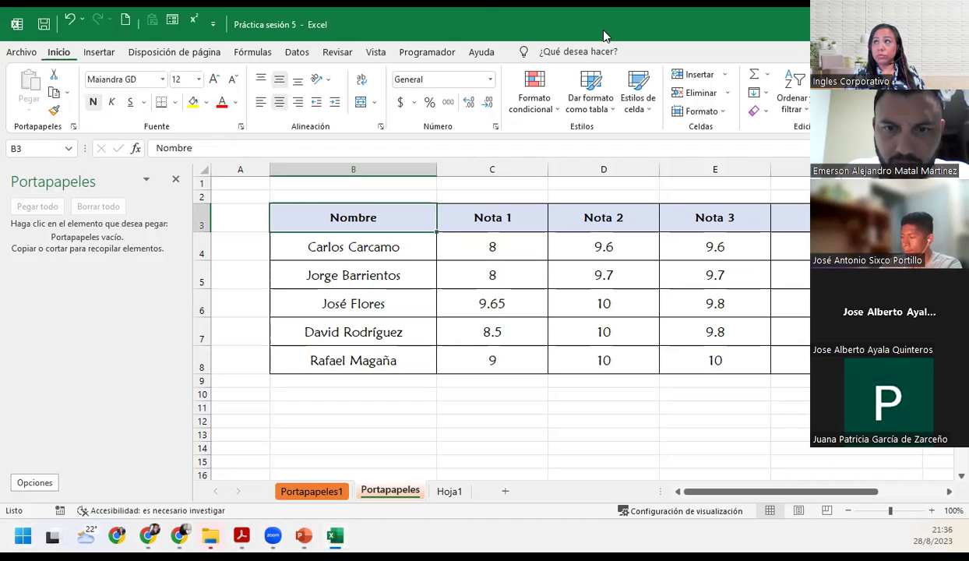
key("ctrl+n")
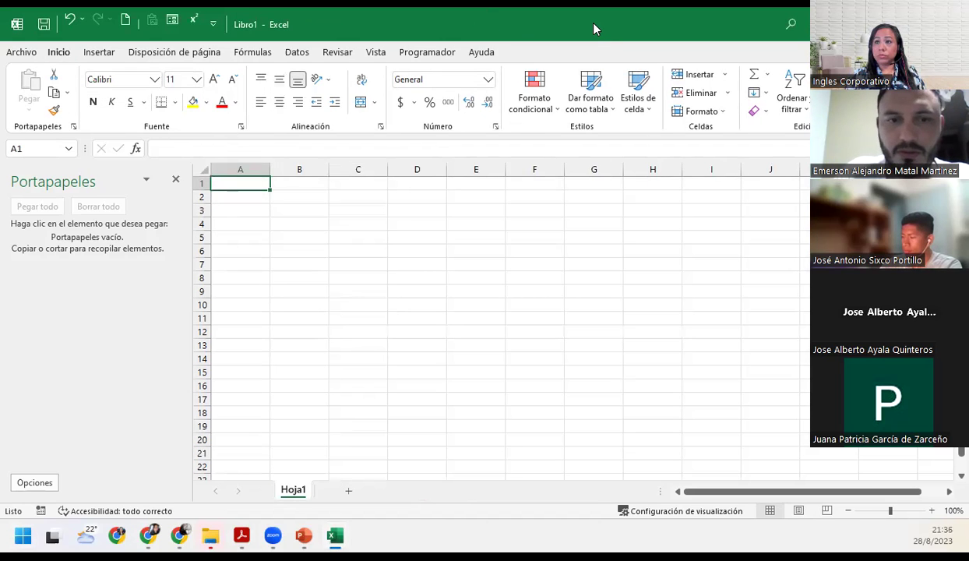
key("alt+Tab")
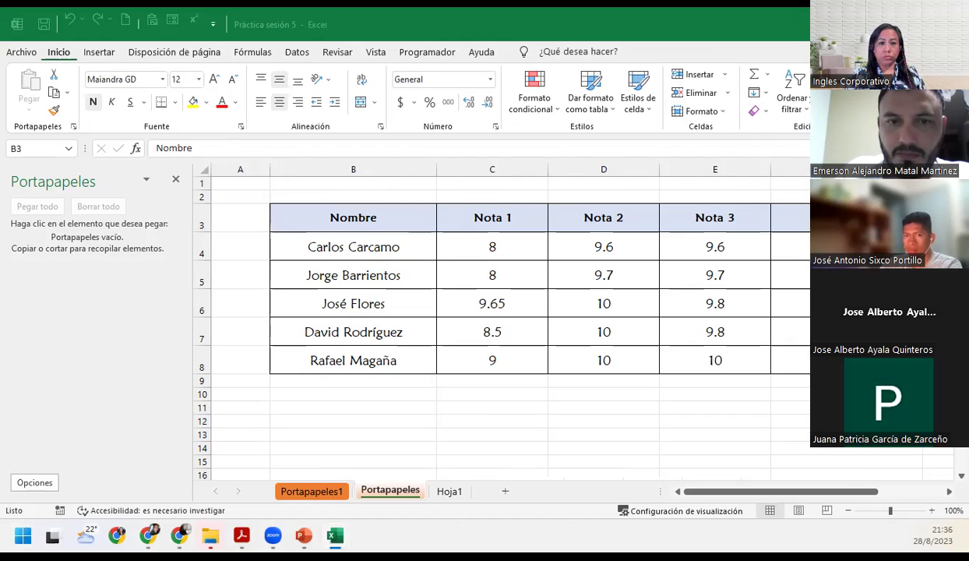
Copy the grades table in B3:F8 to the clipboard, repeat the copy and cancel the copy selection.
left_click_drag(369, 229, 794, 365)
key("ctrl+c")
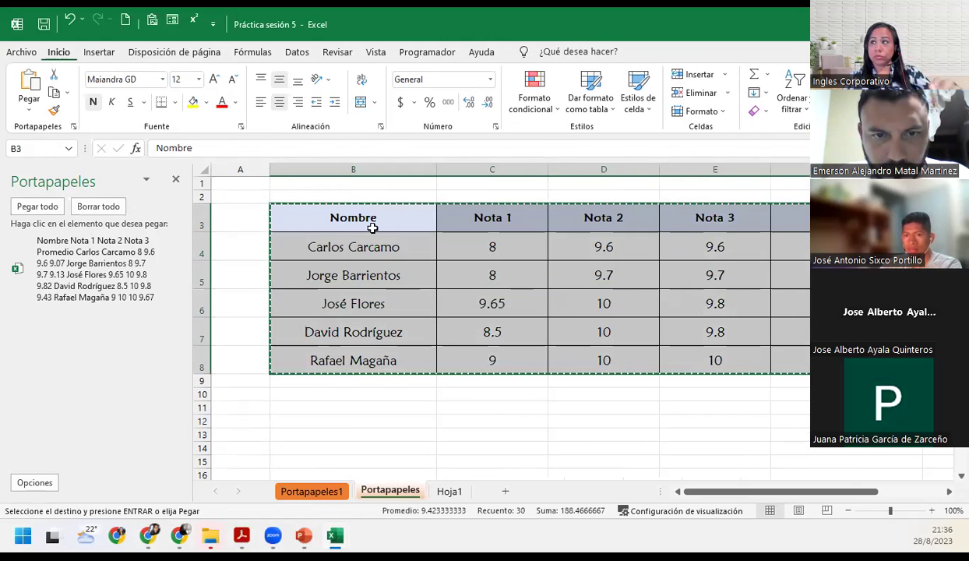
left_click(335, 211)
key("alt+Tab")
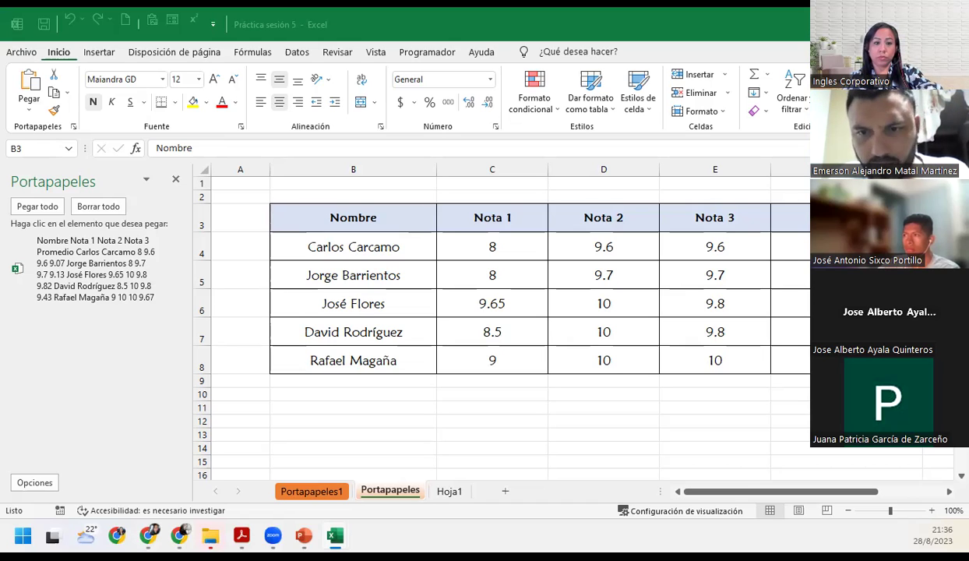
key("ctrl+c")
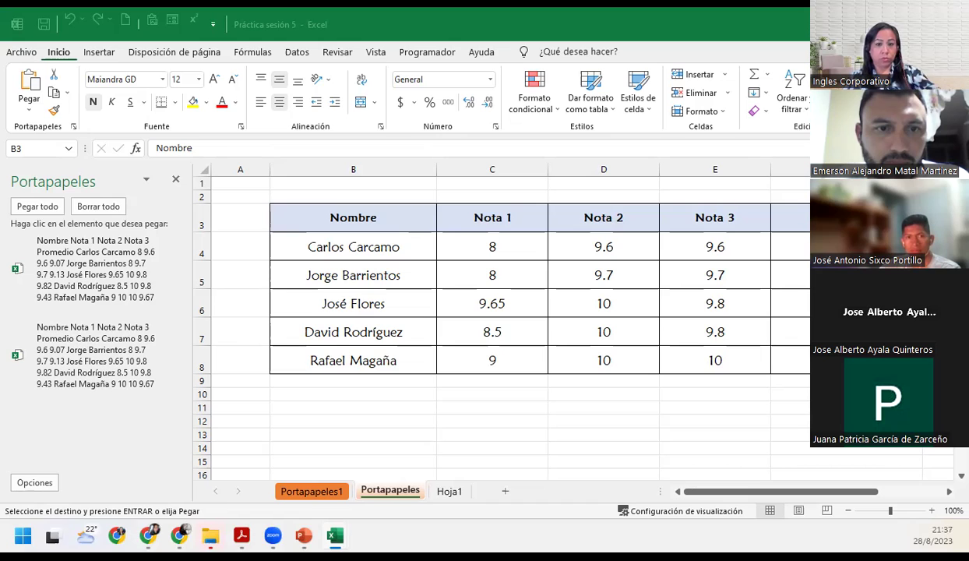
key("Escape")
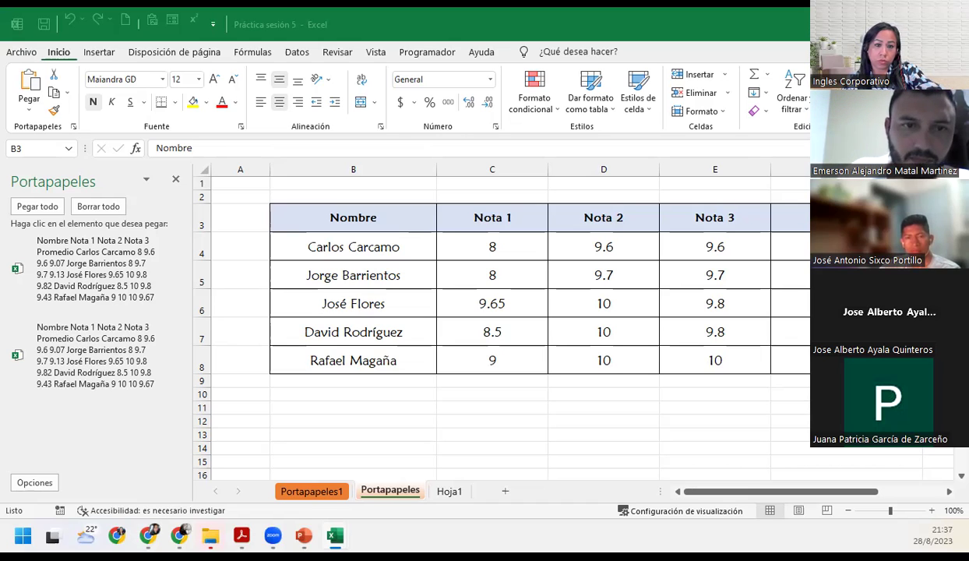
key("Escape")
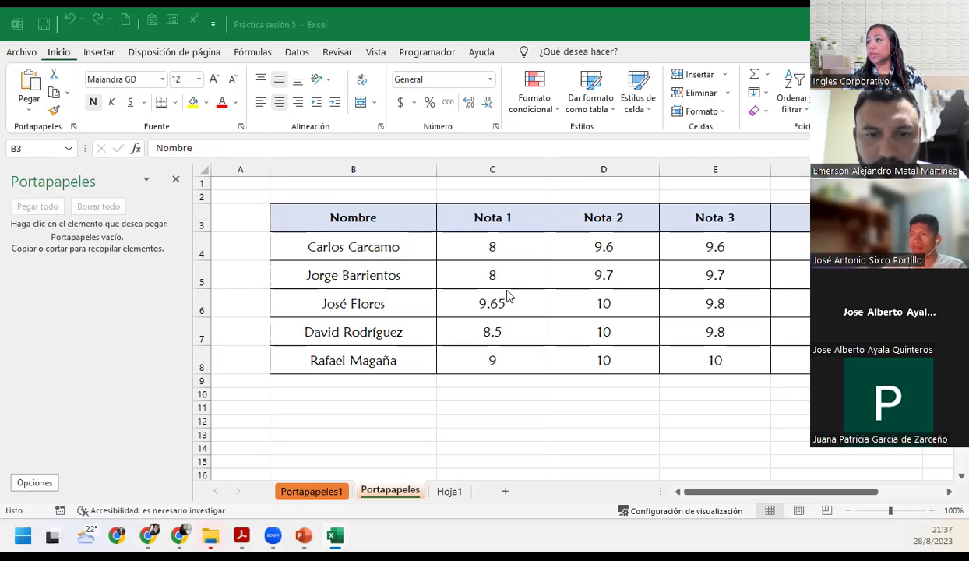
Format the grades and averages in C4:F8 as numbers with one decimal place.
left_click_drag(503, 248, 711, 307)
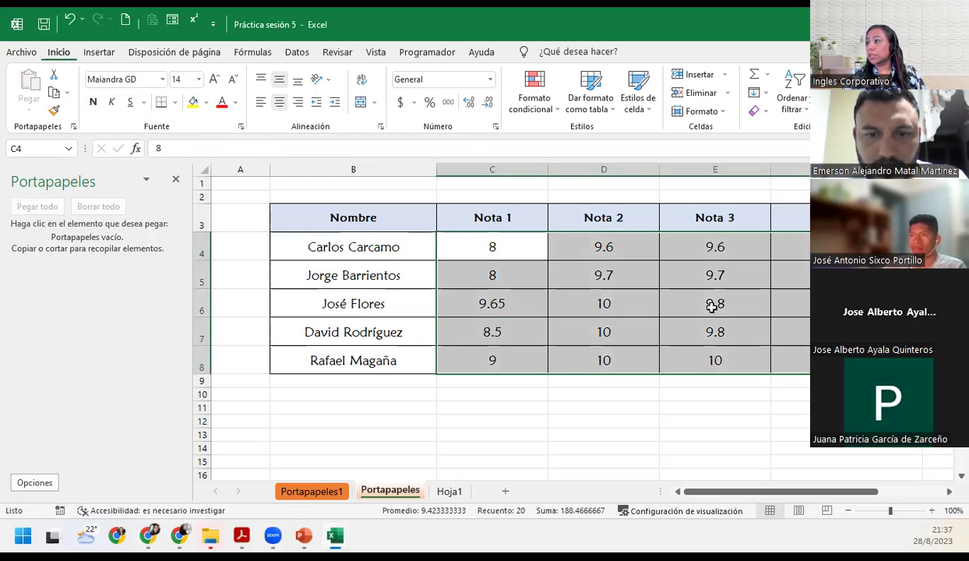
left_click(488, 102)
left_click(468, 102)
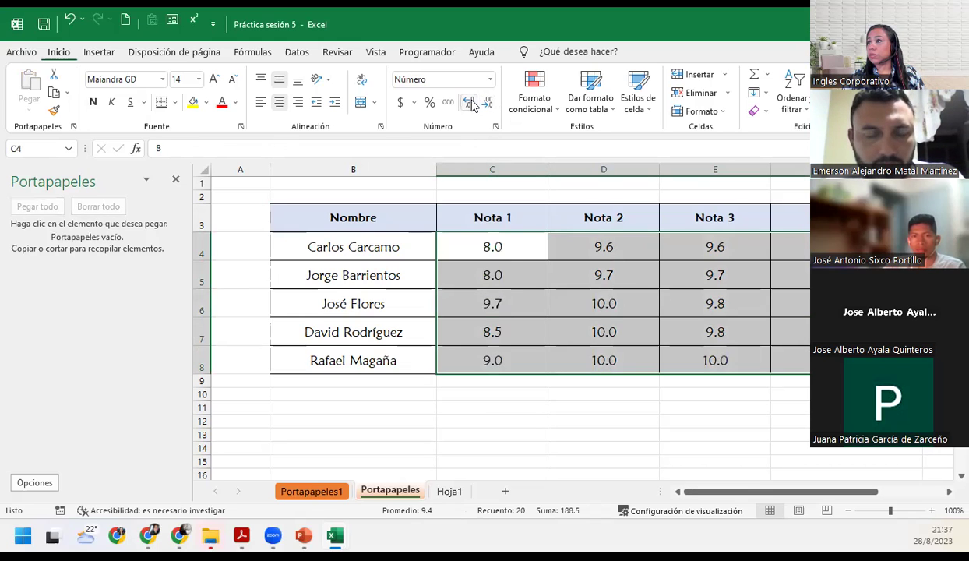
left_click(580, 331)
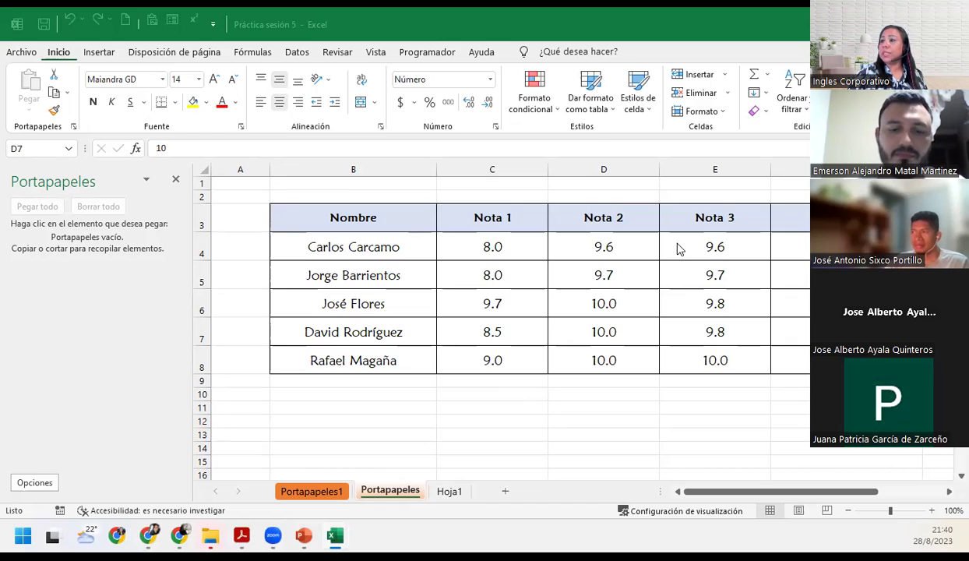
Select the whole grades table in B3:F8, headers included, and copy it to the clipboard.
left_click(337, 209)
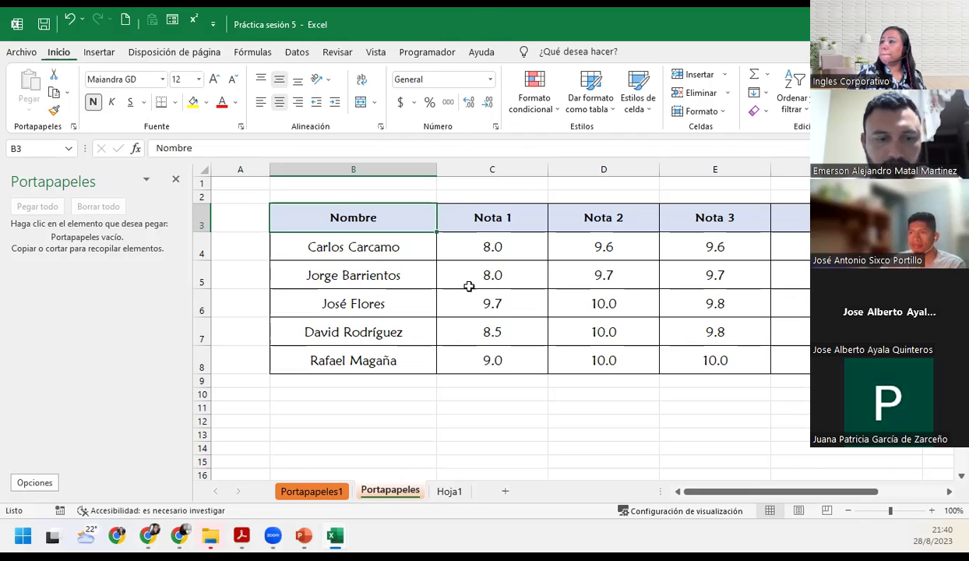
left_click_drag(390, 215, 818, 360)
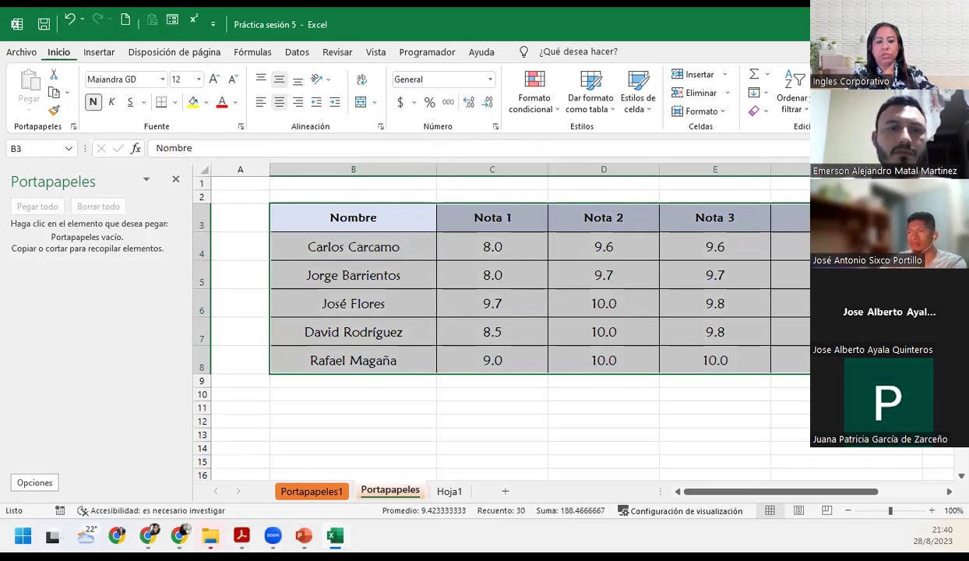
left_click(240, 218)
left_click_drag(353, 217, 791, 360)
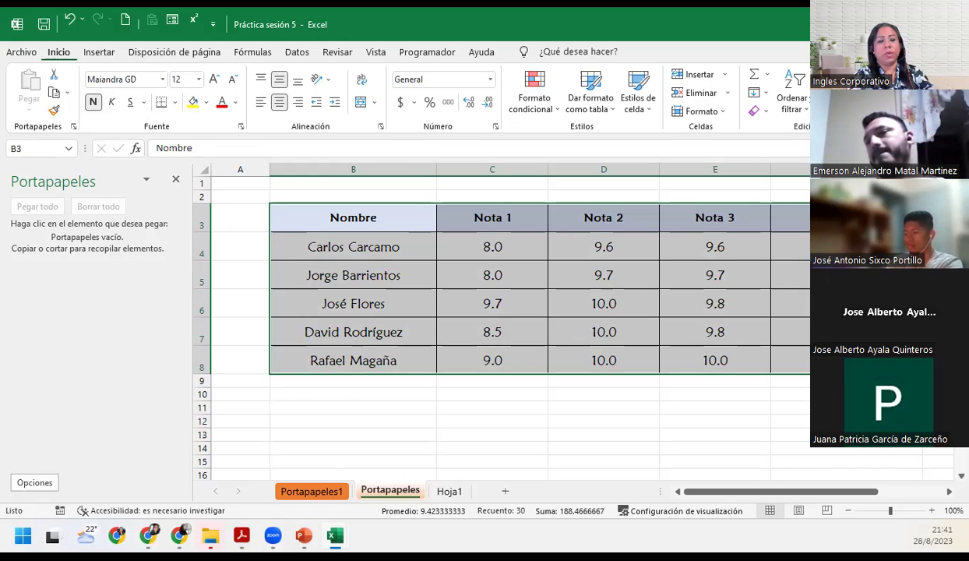
key("ctrl+c")
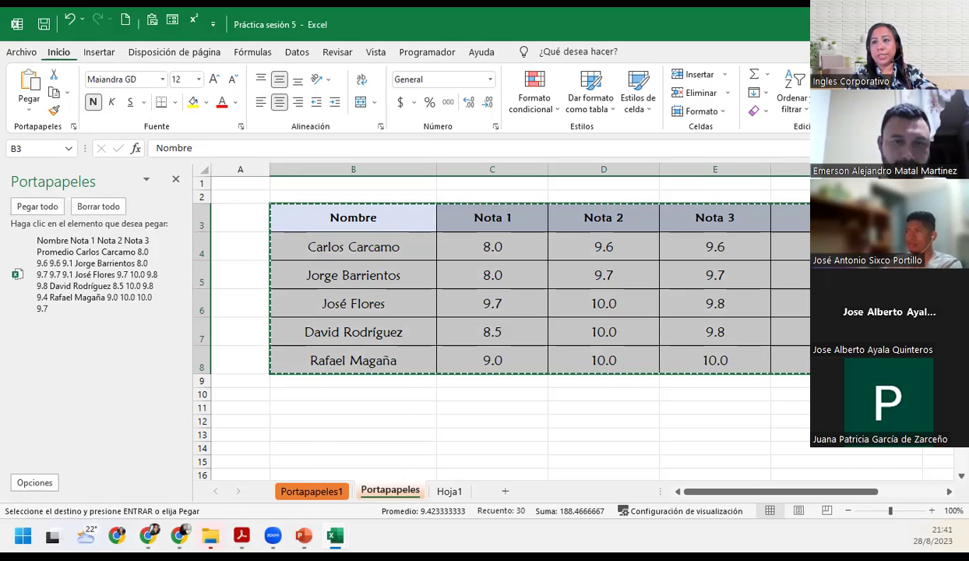
Paste the copied grades table below the original, starting at cell B15.
left_click(353, 246)
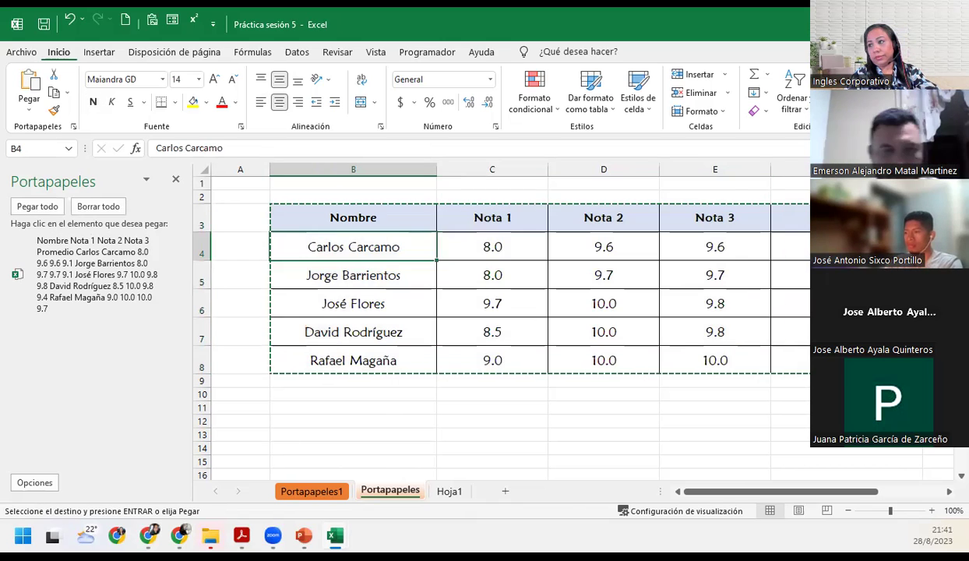
key("Down")
key("Down")
key("Down")
key("Down")
key("Down")
key("Down")
key("Down")
key("Down")
key("Down")
key("Down")
key("Down")
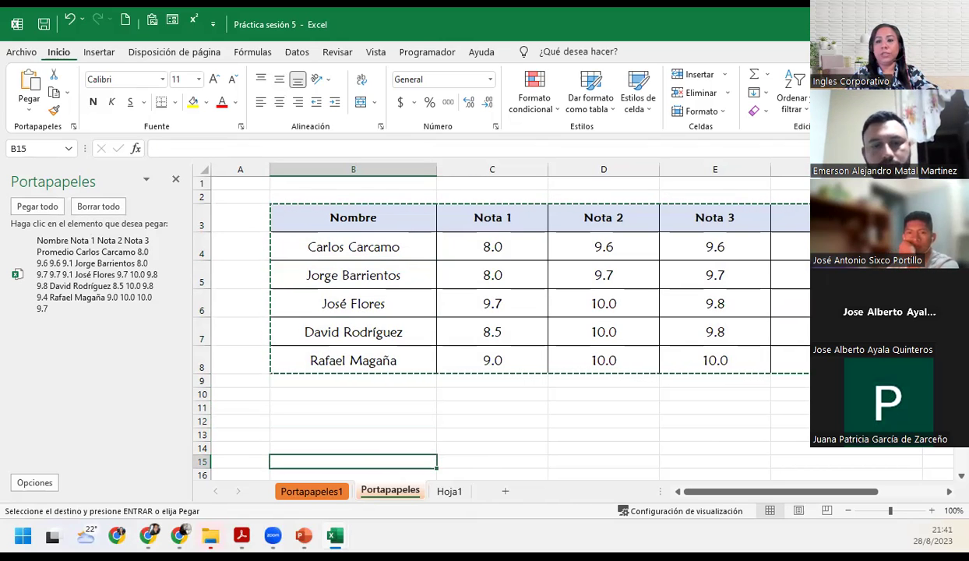
key("ctrl+v")
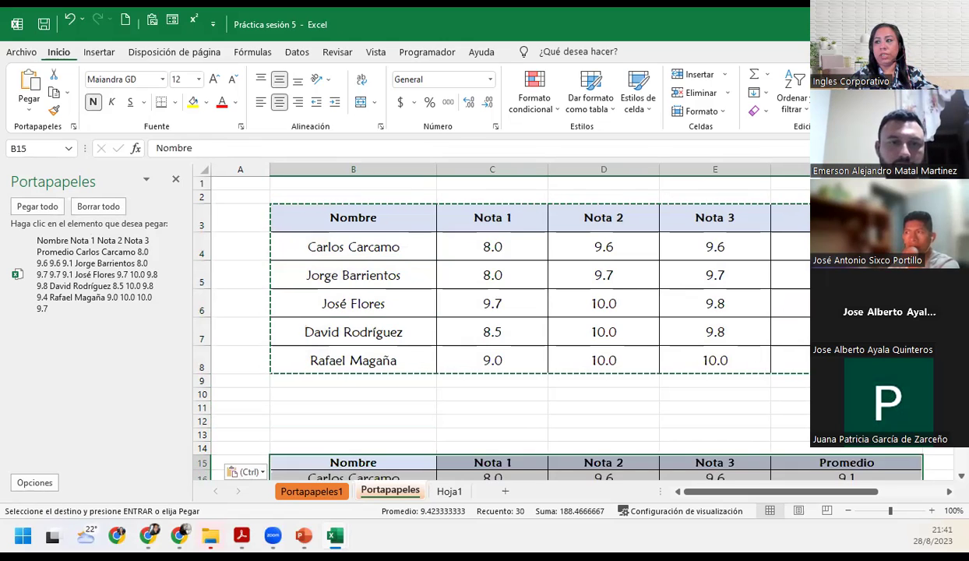
scroll(499, 327, "down", 4)
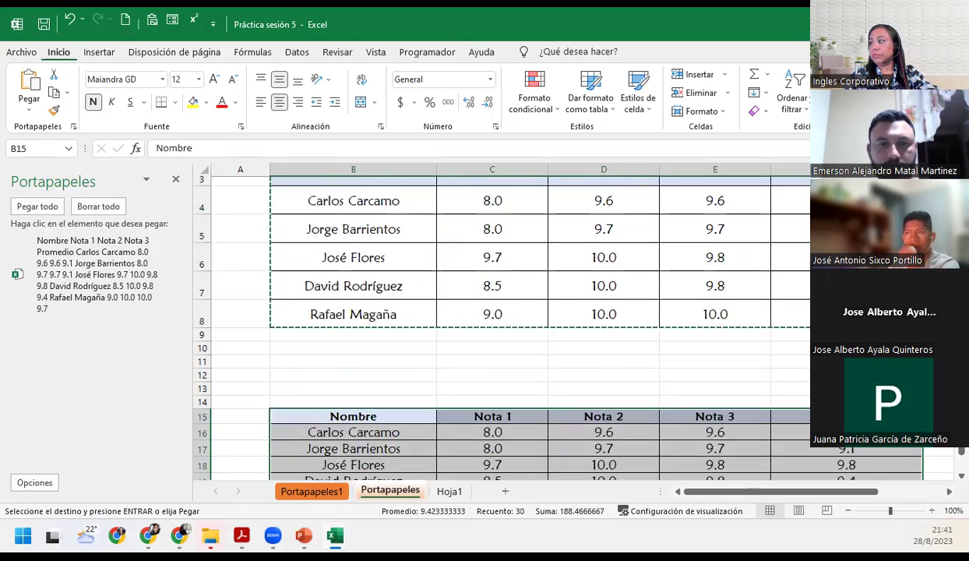
Compare the pasted grades table at B15 with the original table in B3:F8, including their row heights.
scroll(498, 327, "up", 2)
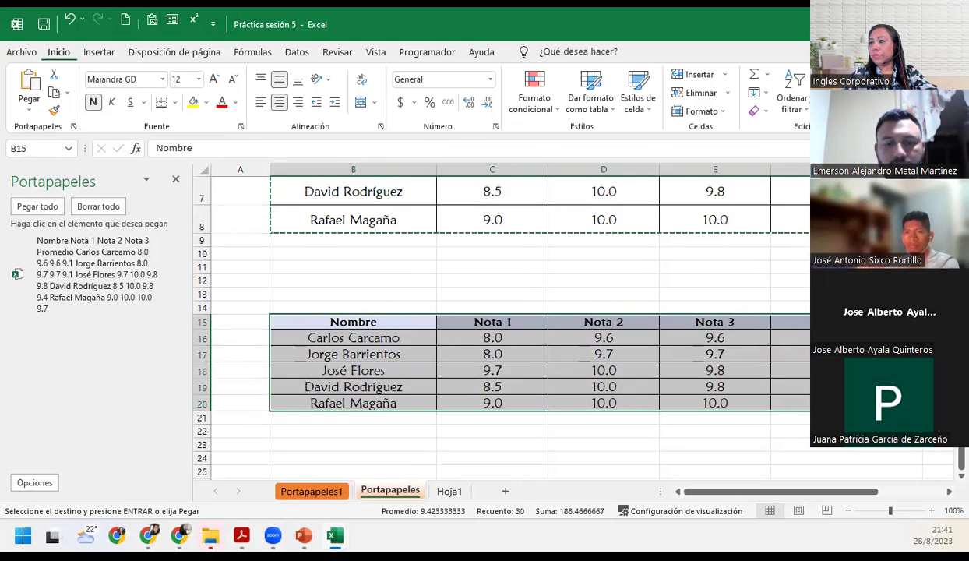
scroll(498, 327, "up", 2)
scroll(549, 340, "down", 3)
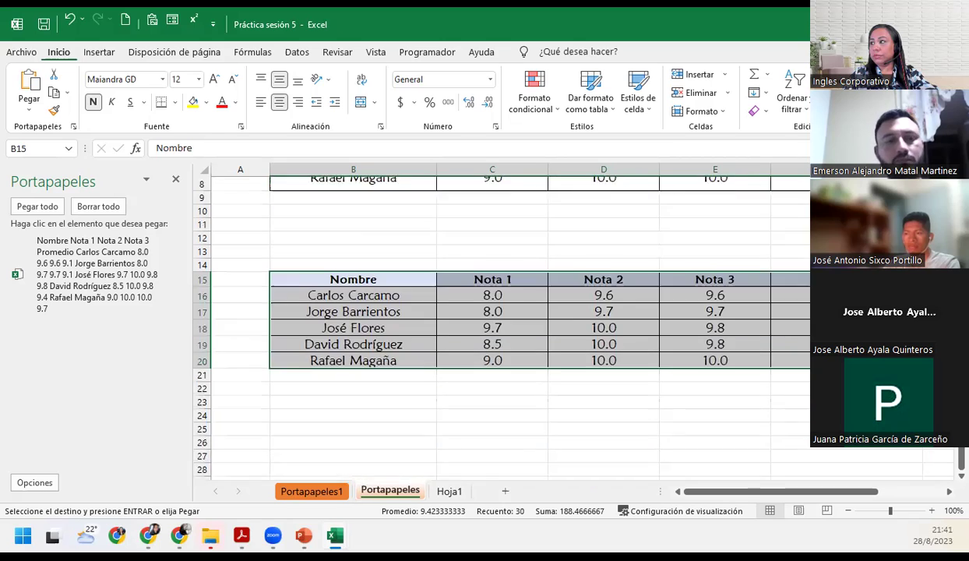
scroll(549, 340, "up", 3)
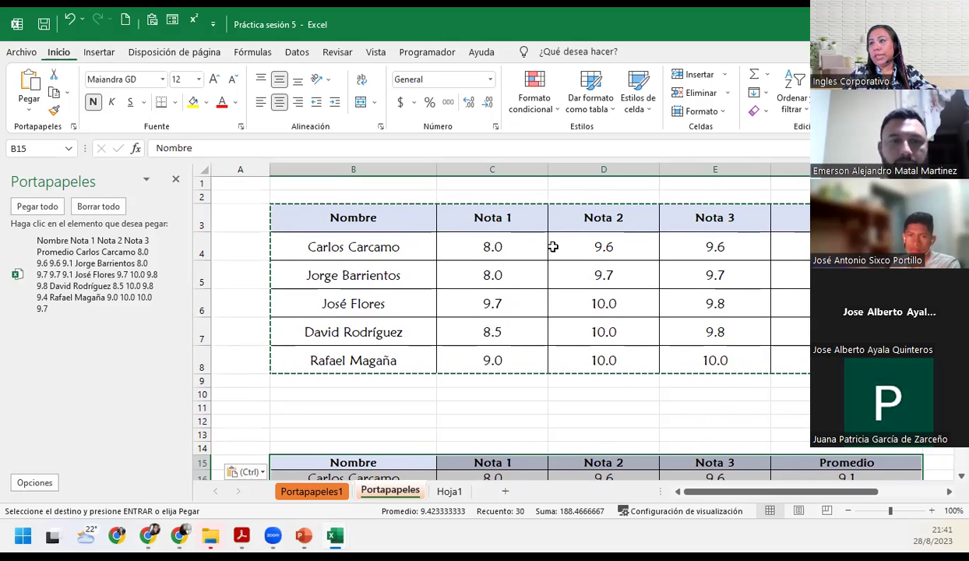
scroll(552, 246, "down", 2)
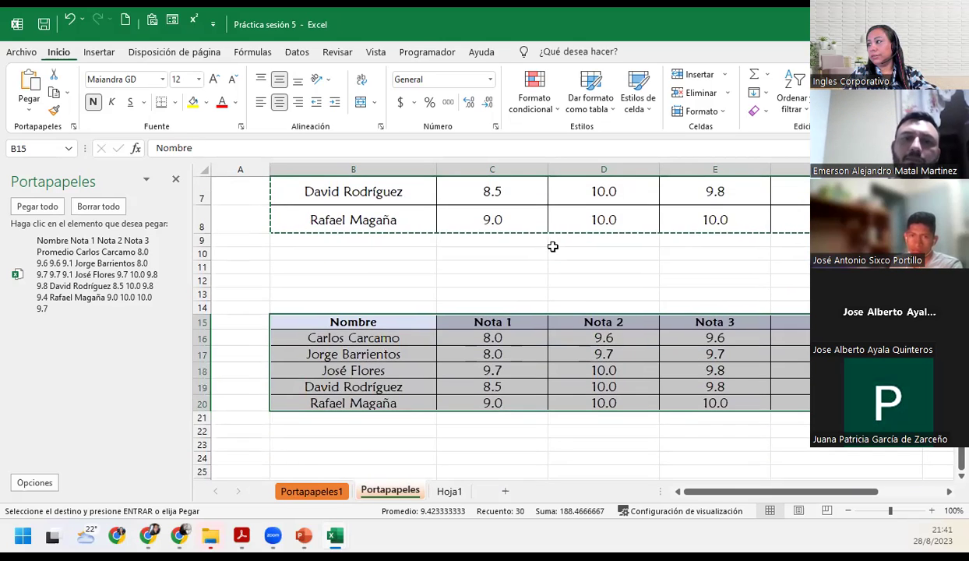
scroll(553, 246, "down", 1)
scroll(554, 247, "up", 2)
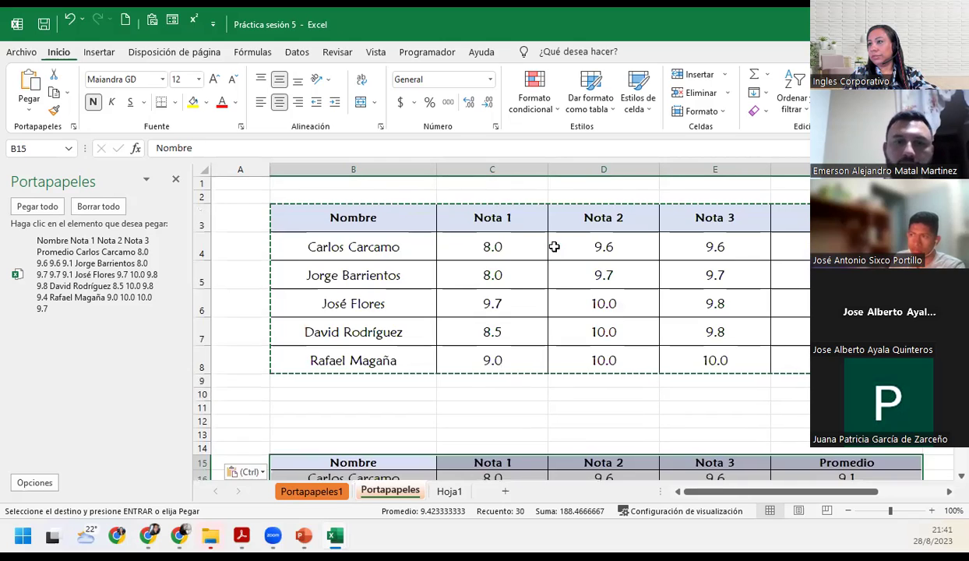
scroll(553, 246, "down", 3)
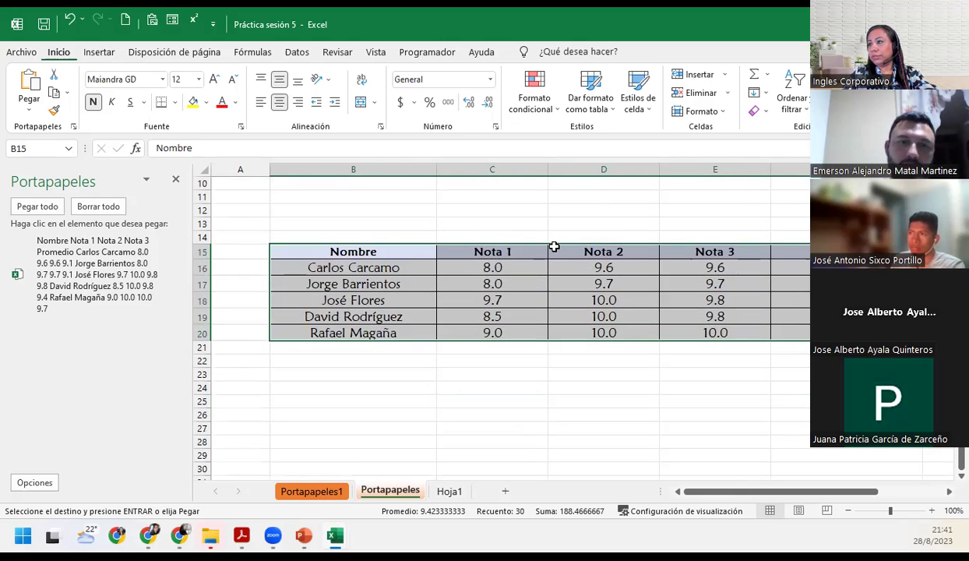
scroll(554, 246, "up", 3)
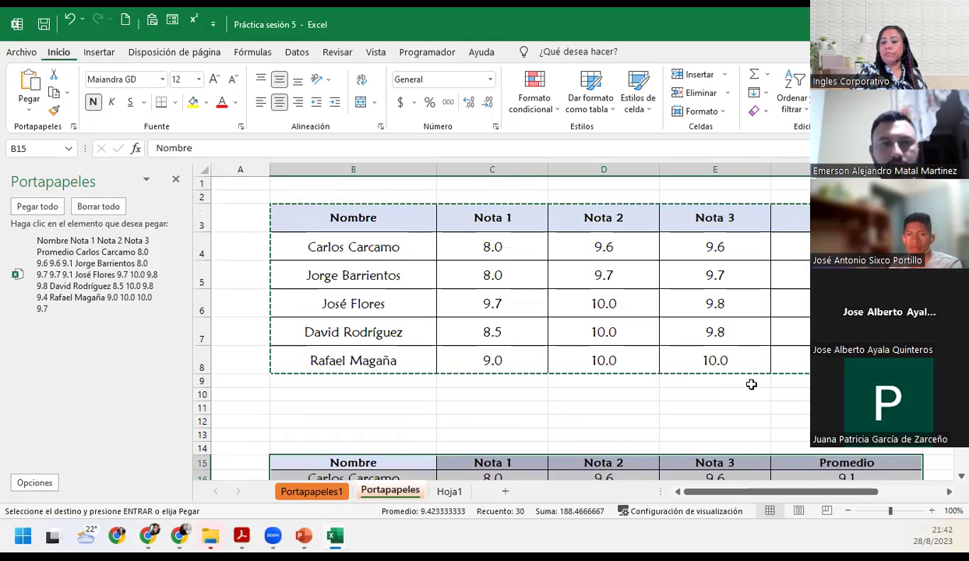
Paste the copied grades table beside the original, starting at cell H3.
key("Up")
key("Up")
key("Up")
key("Up")
key("Up")
key("Up")
key("Up")
key("Up")
key("Up")
key("Up")
key("Up")
key("Up")
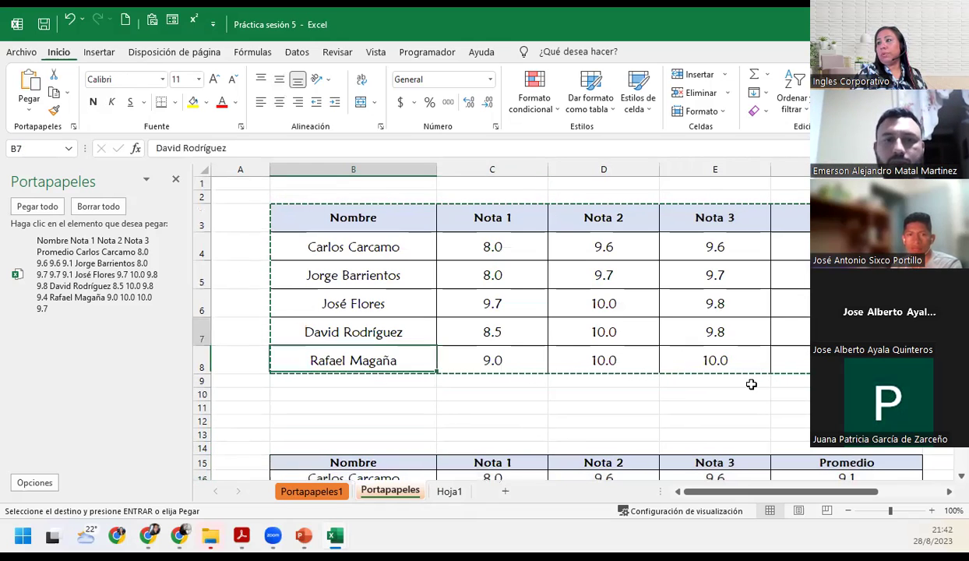
key("Right")
key("Right")
key("Right")
key("Right")
key("Right")
key("Right")
key("Right")
key("Right")
key("Right")
key("Right")
key("Right")
key("Left")
key("Left")
key("Left")
key("Left")
key("Left")
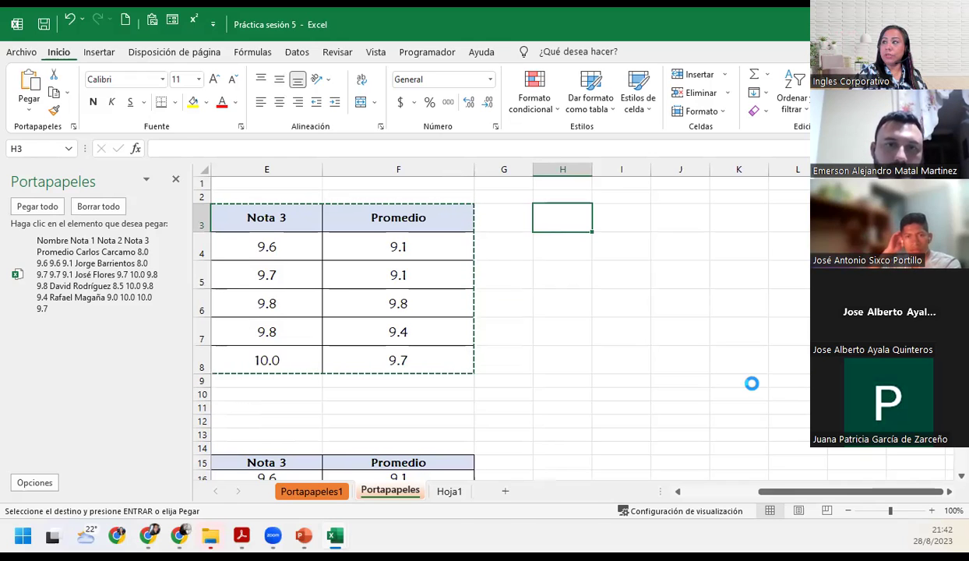
key("ctrl+v")
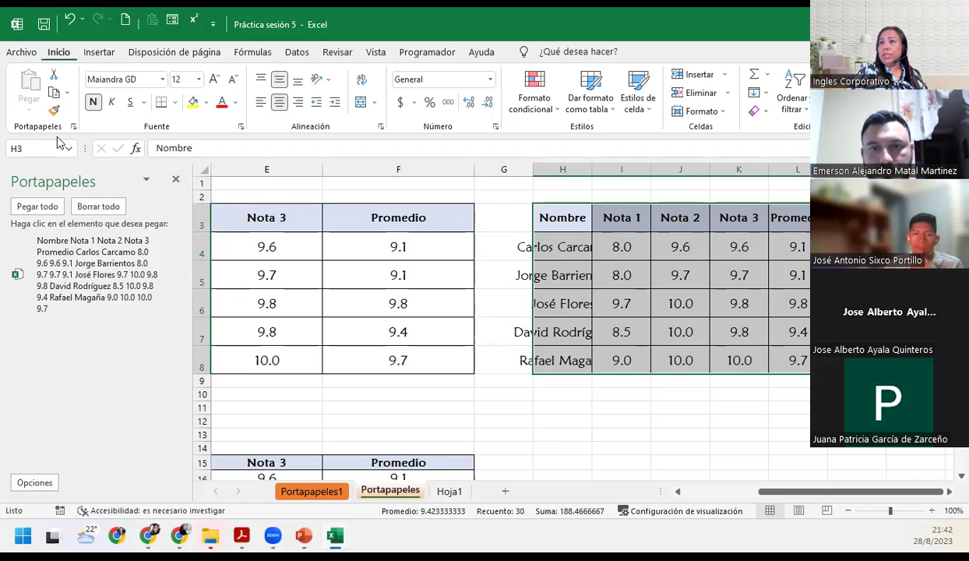
Undo the grades table pastes at H3 and B15 and cancel the copy selection.
left_click(69, 20)
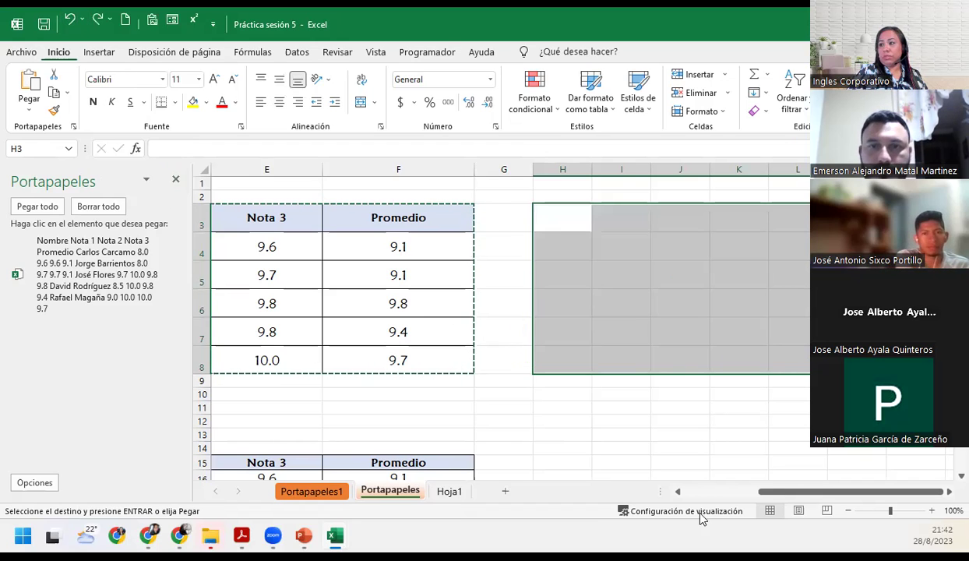
scroll(443, 424, "down", 2)
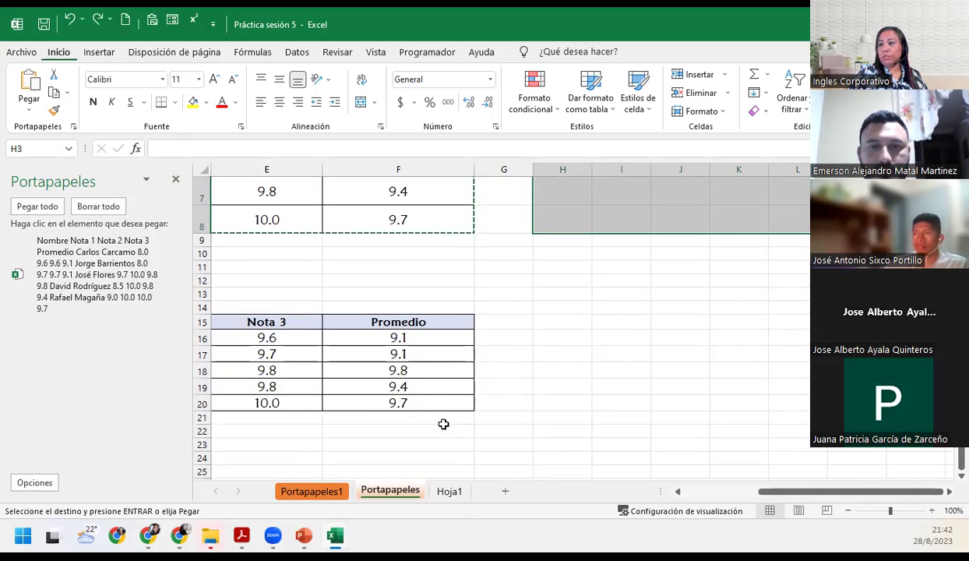
left_click(69, 20)
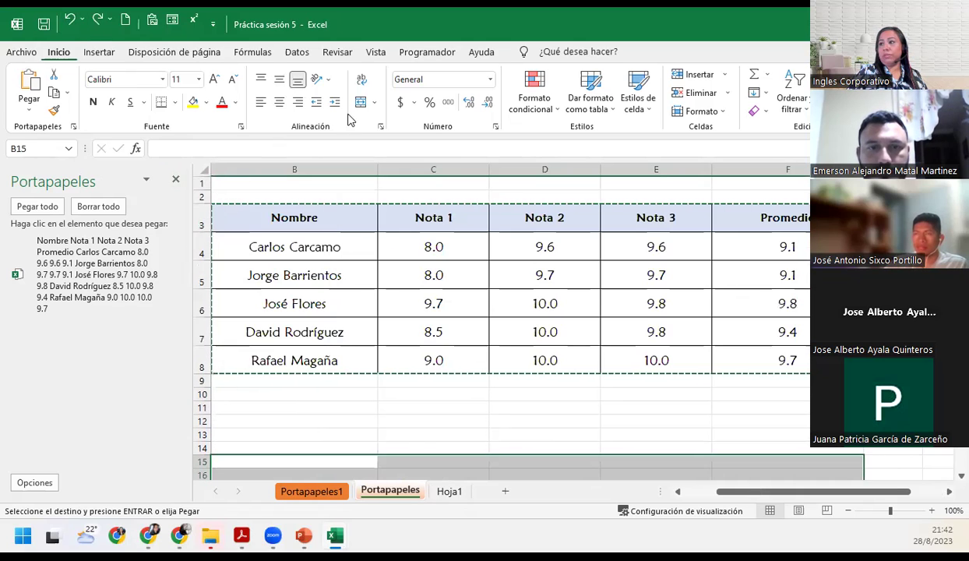
left_click(448, 339)
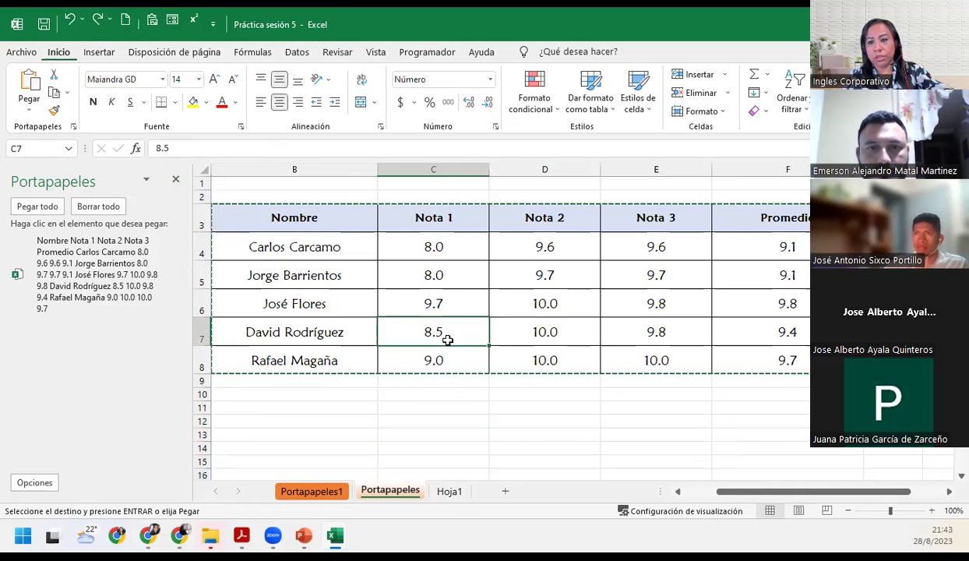
key("Escape")
left_click(294, 234)
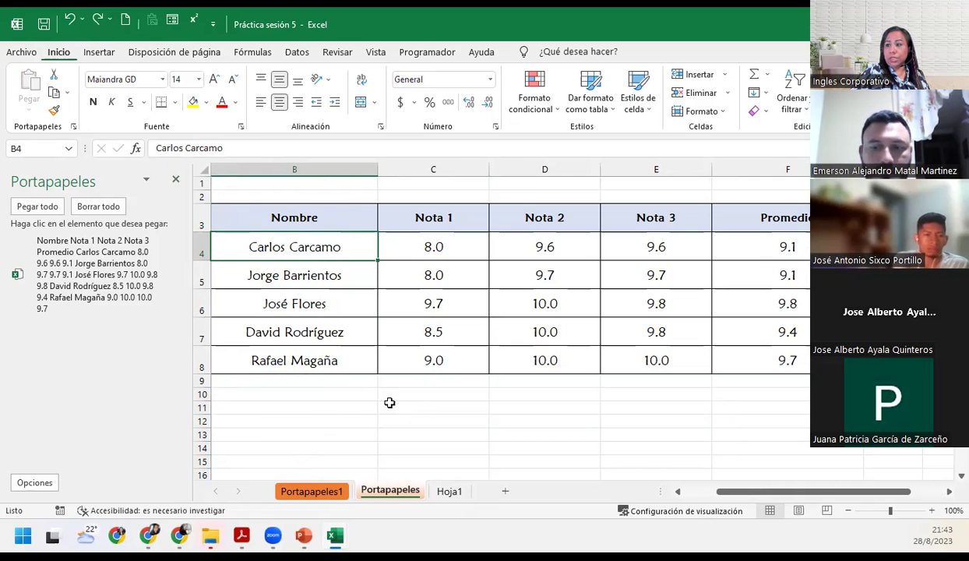
Select the whole original grades table in B3:F8, headers included, and copy it again.
left_click(848, 511)
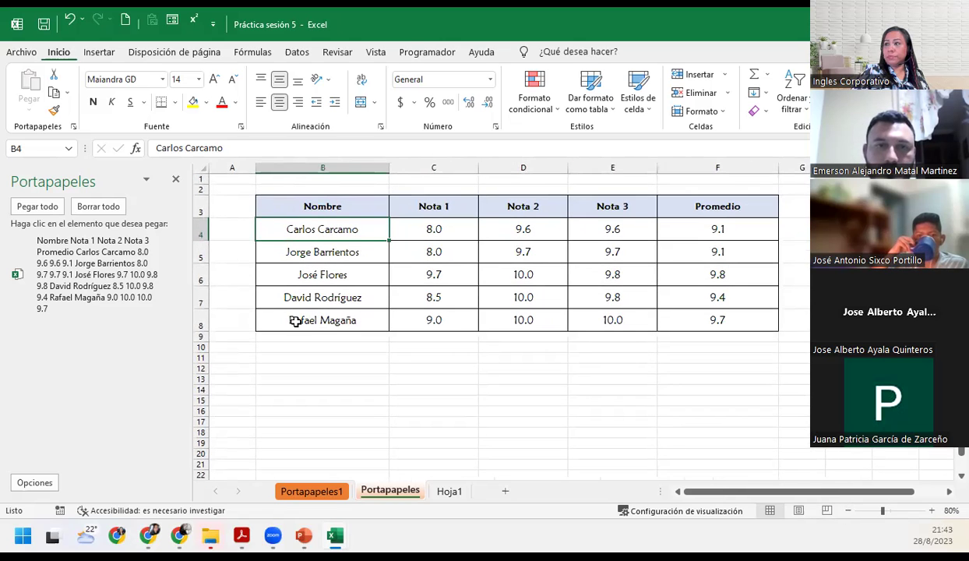
left_click(848, 510)
left_click_drag(303, 200, 636, 294)
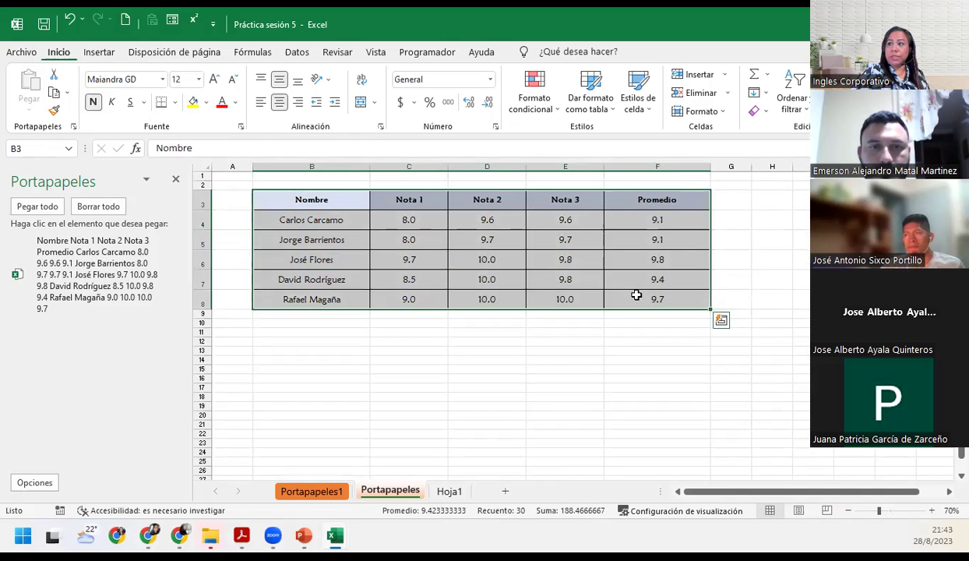
left_click(54, 92)
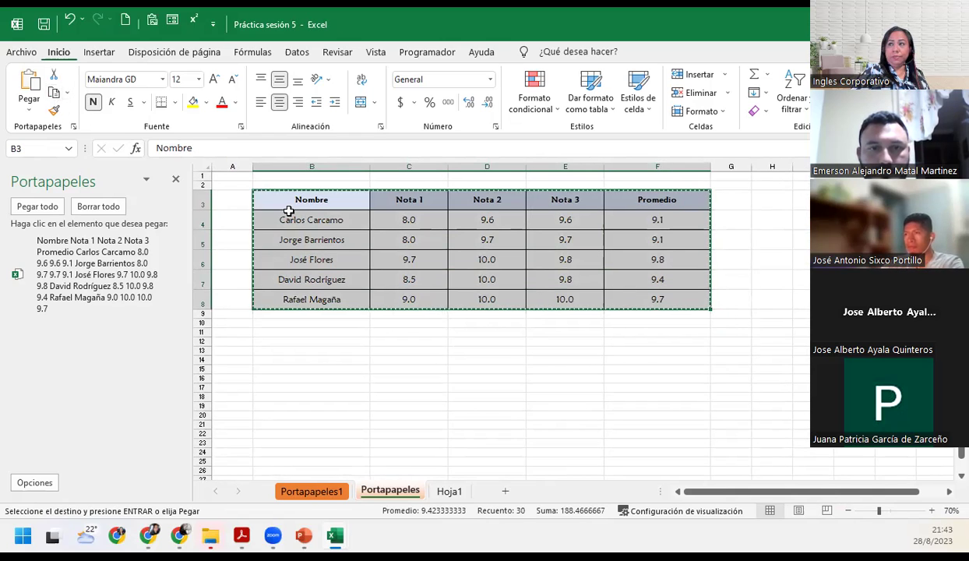
Paste the copied grades table at cell B15 with the option that keeps the source formatting.
left_click(28, 109)
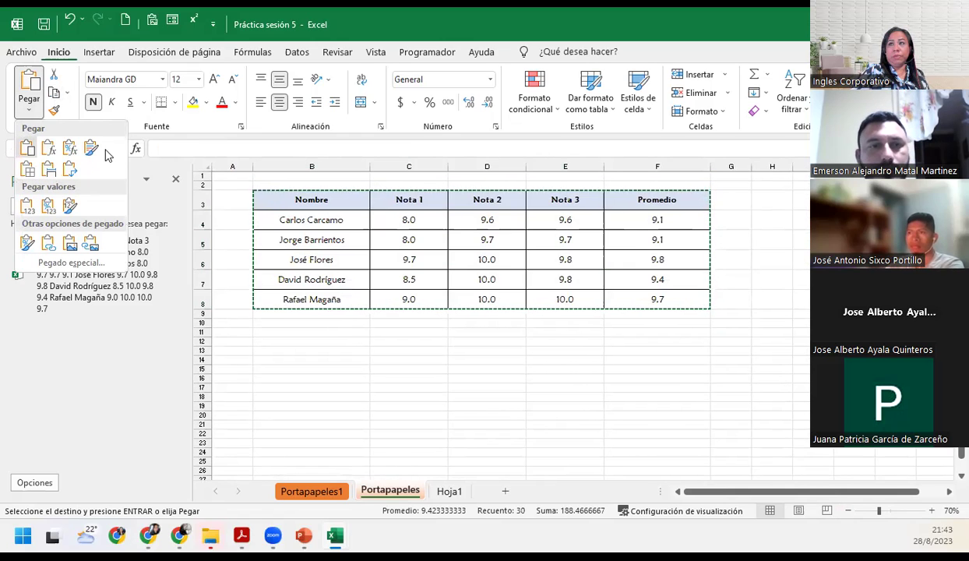
left_click(290, 368)
left_click(280, 368)
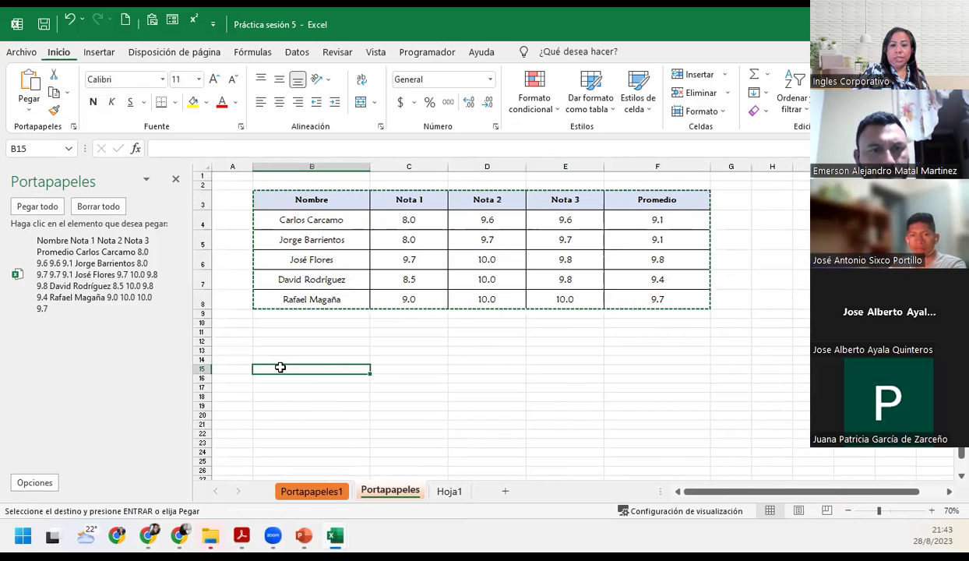
left_click(29, 105)
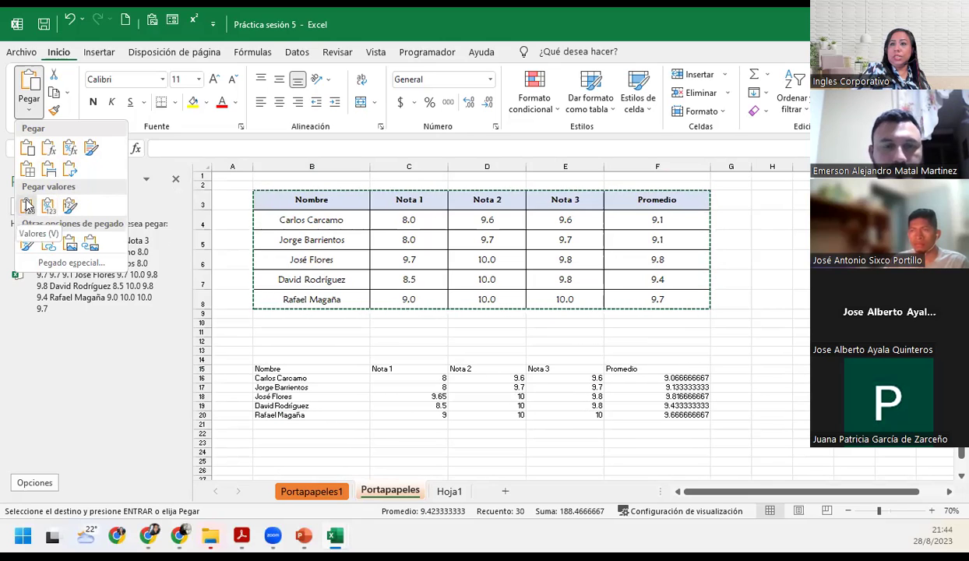
left_click(90, 148)
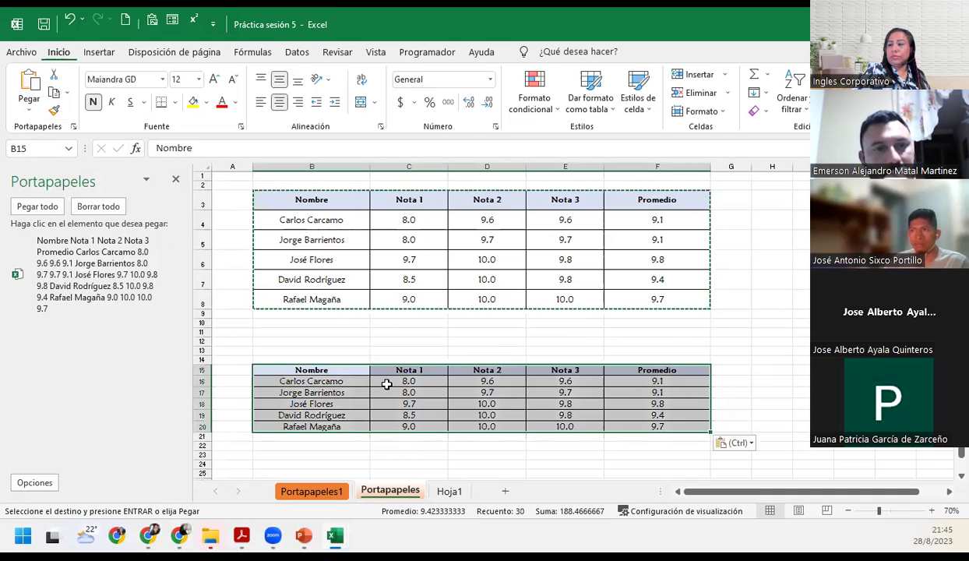
left_click(317, 367)
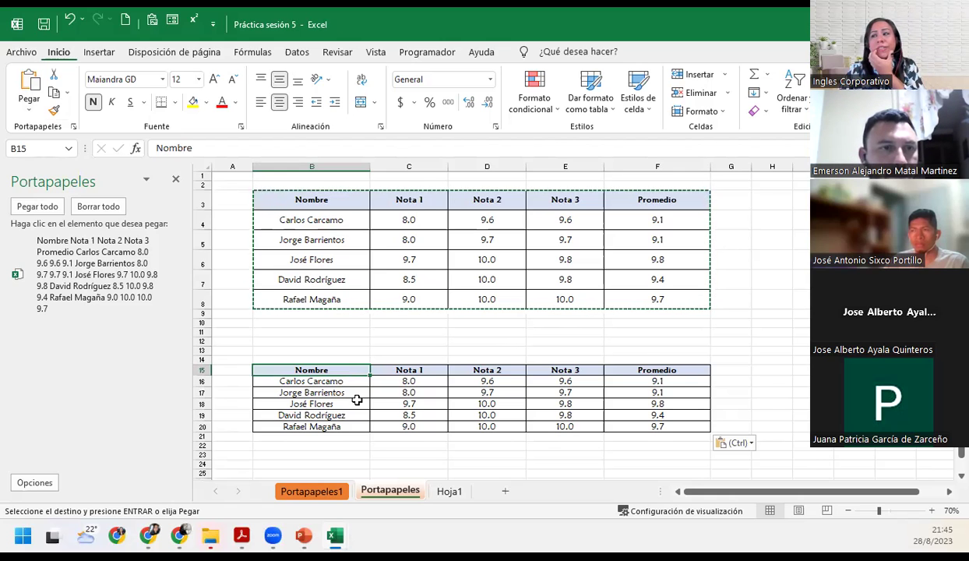
Paste the copied grades table as a link (Pegar vínculo) on sheet Hoja1, starting at cell G2.
left_click(454, 496)
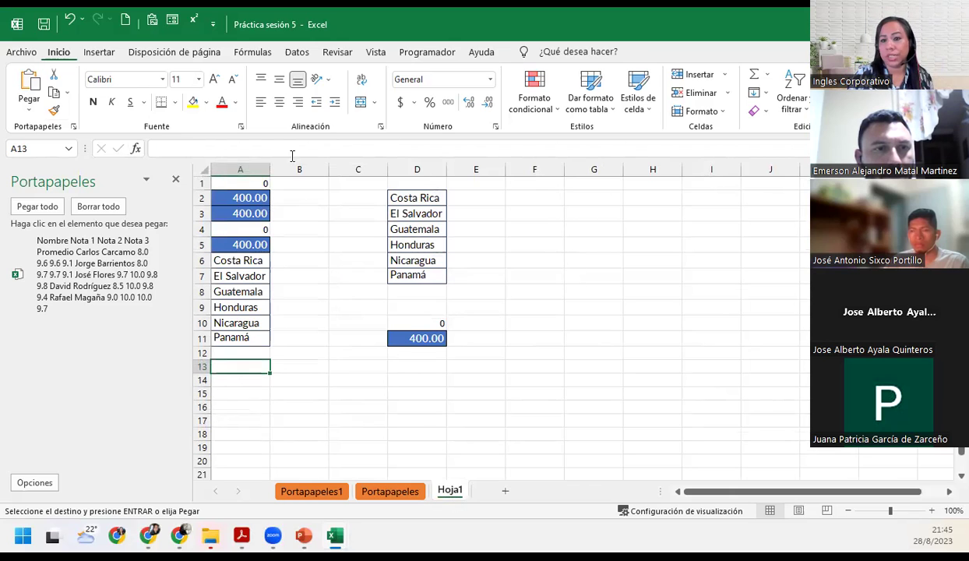
left_click(595, 198)
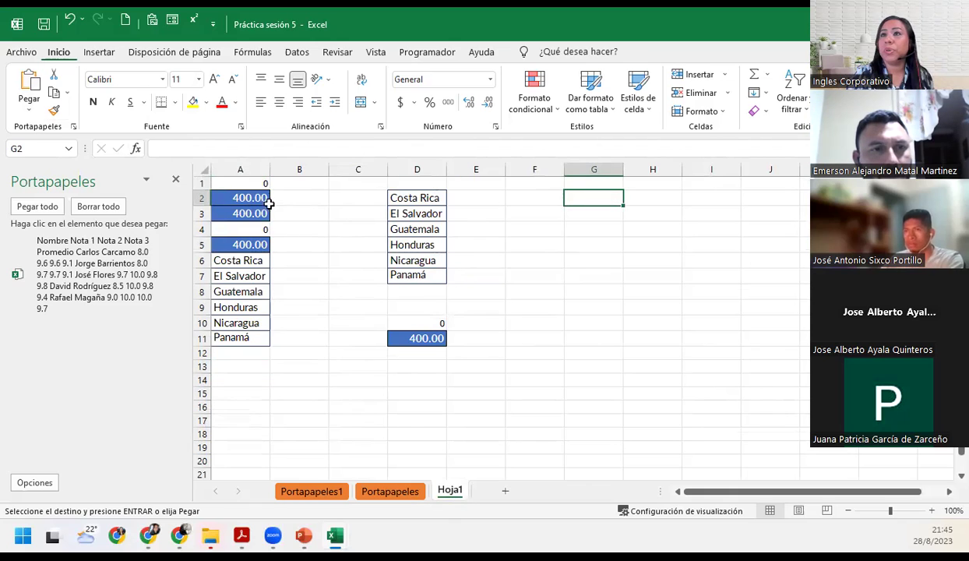
left_click(32, 113)
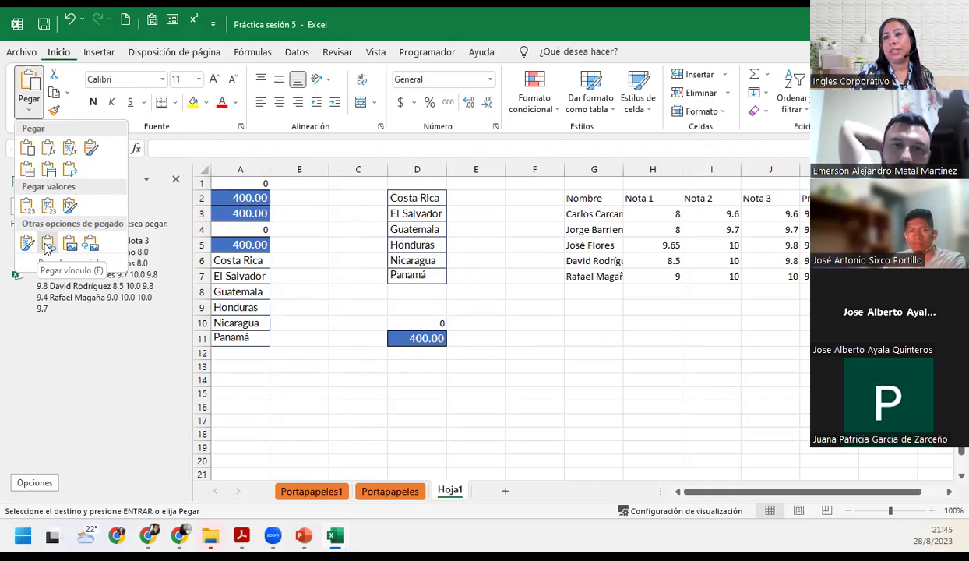
left_click(173, 213)
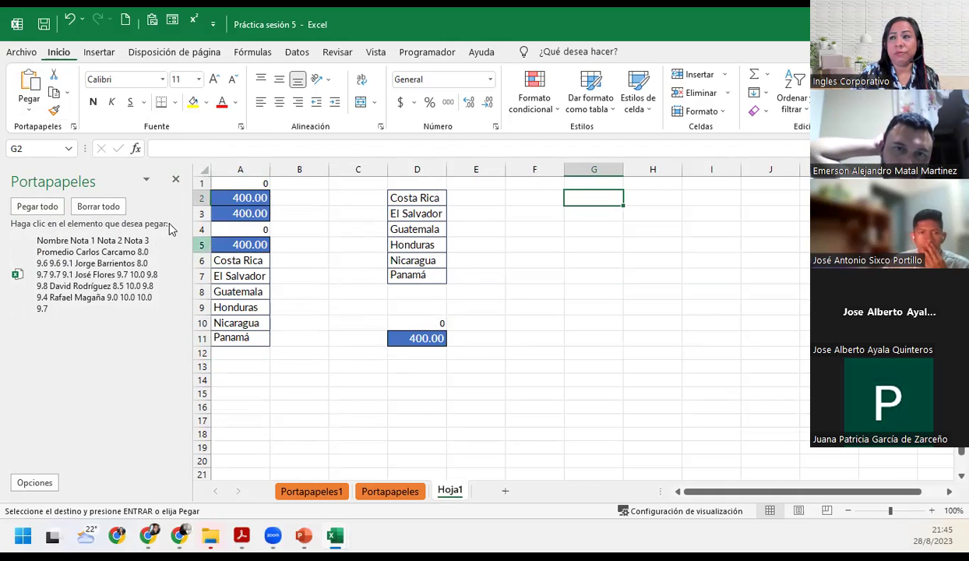
left_click(31, 107)
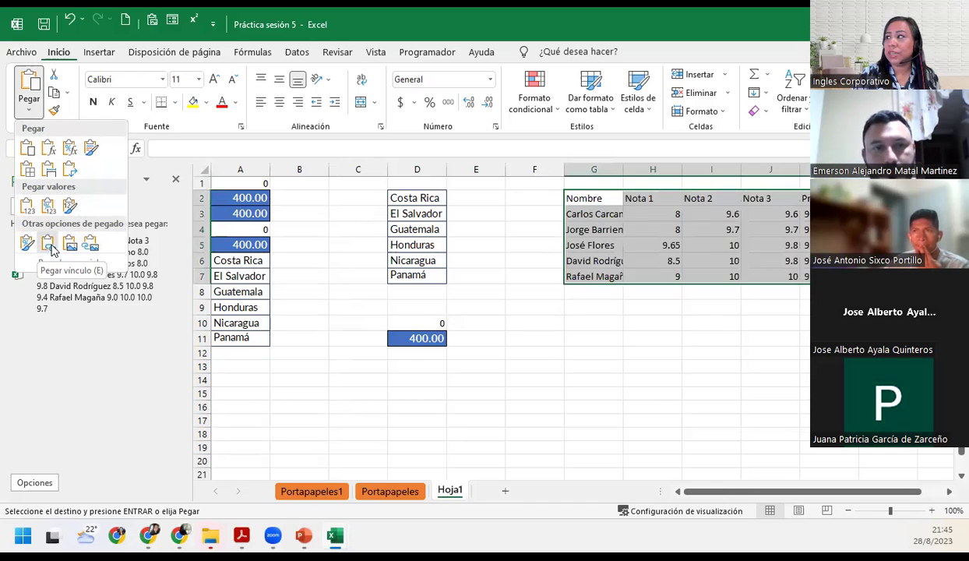
left_click(48, 248)
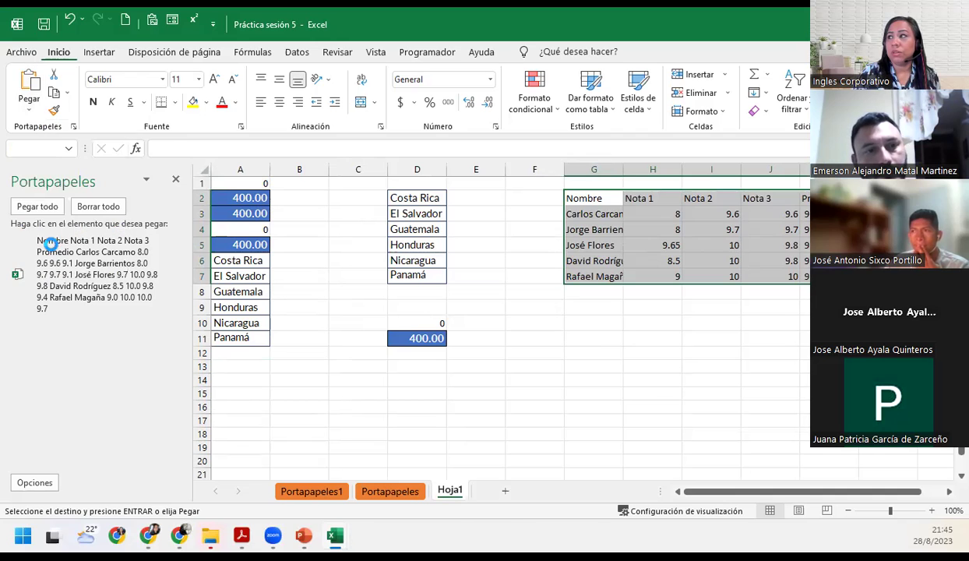
Inspect the link formulas behind the Nota 1, Nota 2 and Nota 3 grades in the linked table on Hoja1.
left_click(635, 216)
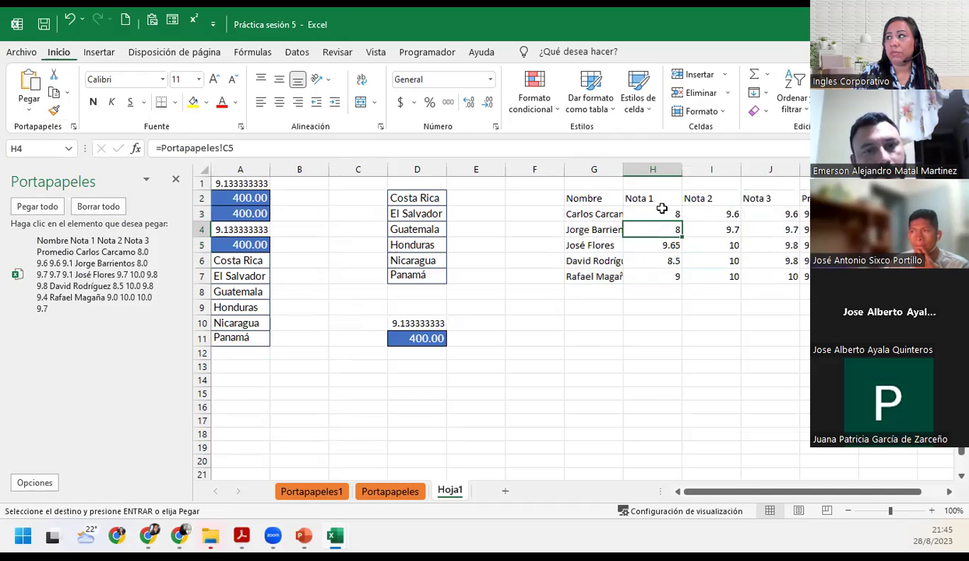
left_click(718, 215)
left_click(774, 240)
left_click(791, 215)
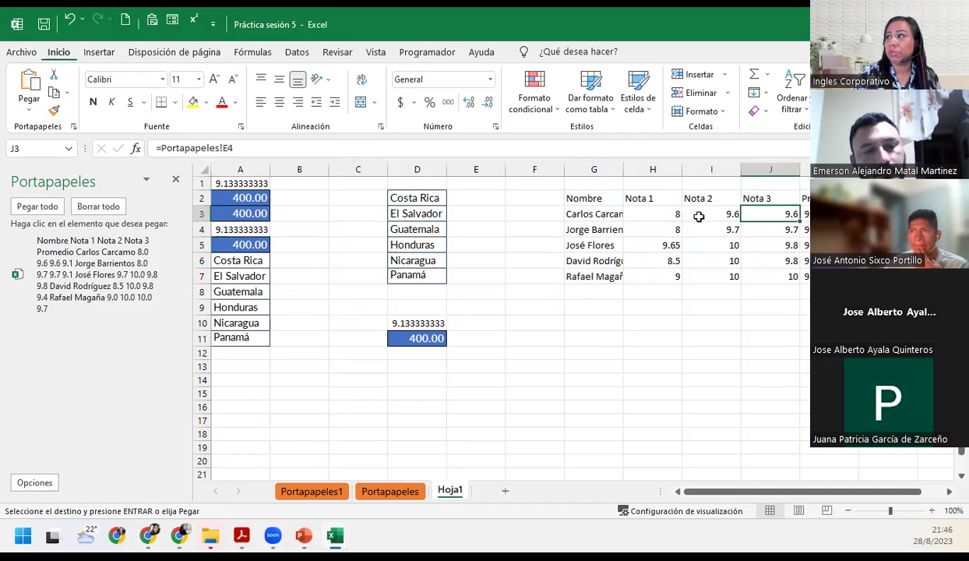
left_click(652, 213)
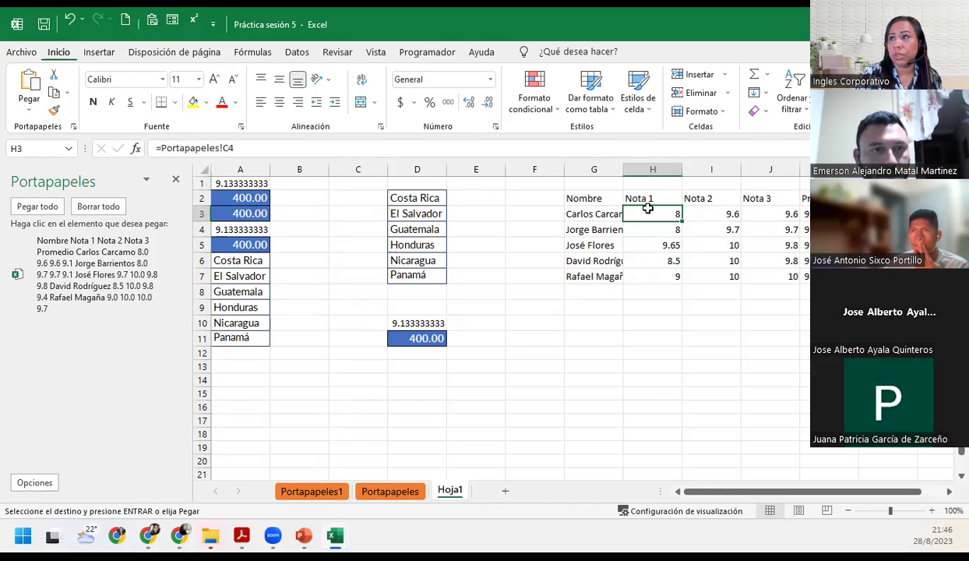
Set the first student's Nota 1 in cell C4 of sheet Portapapeles to 10 and check the linked table on Hoja1.
left_click(399, 492)
left_click(405, 219)
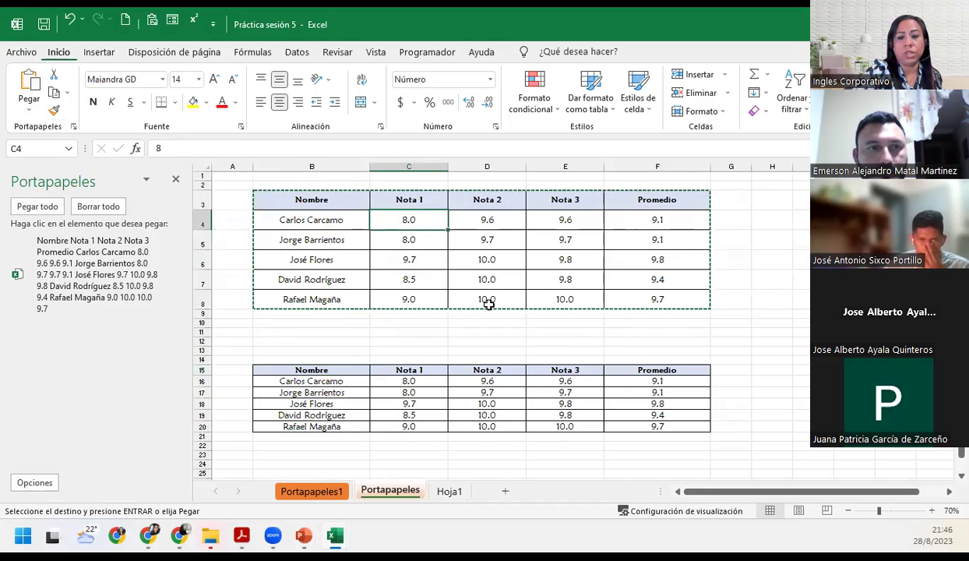
type("10")
key("Return")
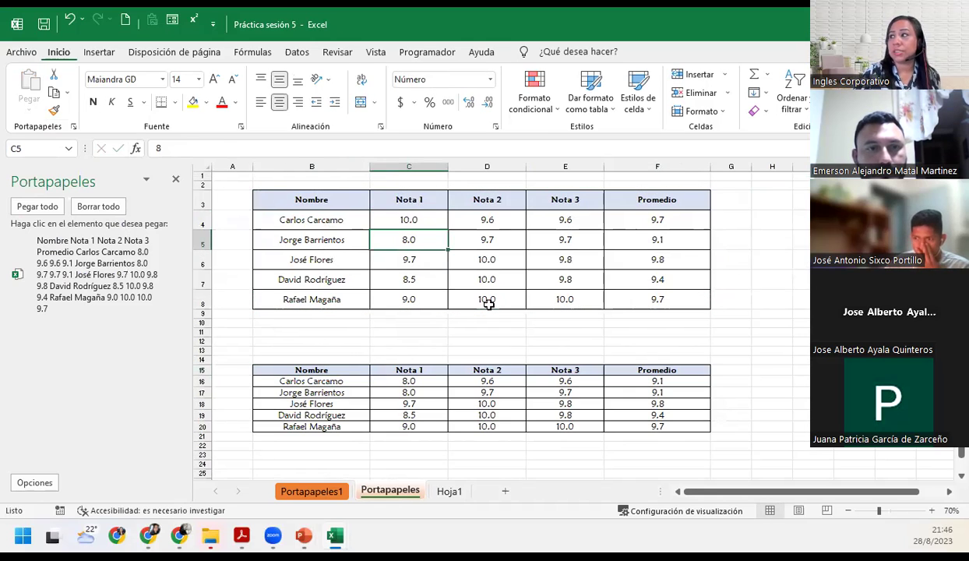
left_click(450, 491)
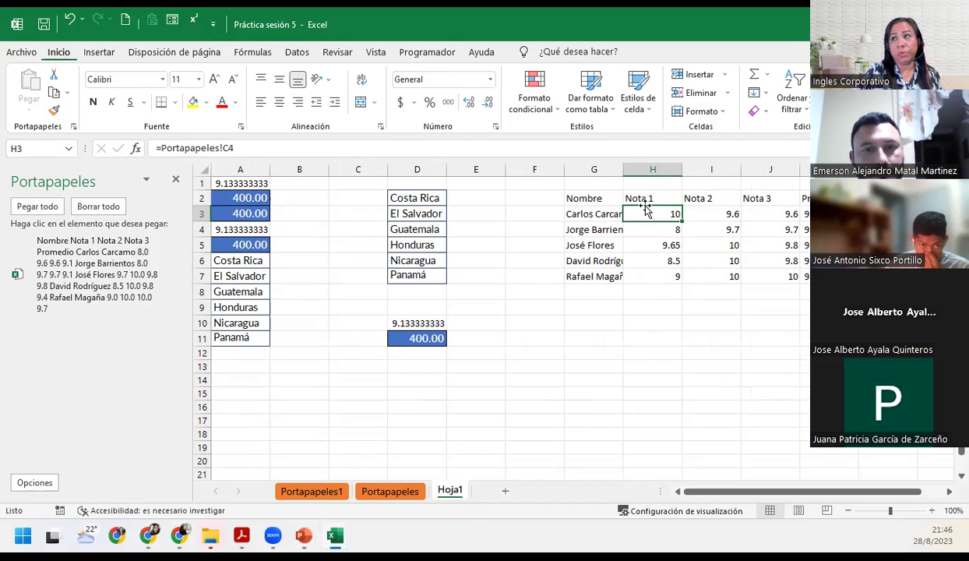
Autofit column G on Hoja1 to the student names in the linked table.
left_click(577, 198)
double_click(623, 170)
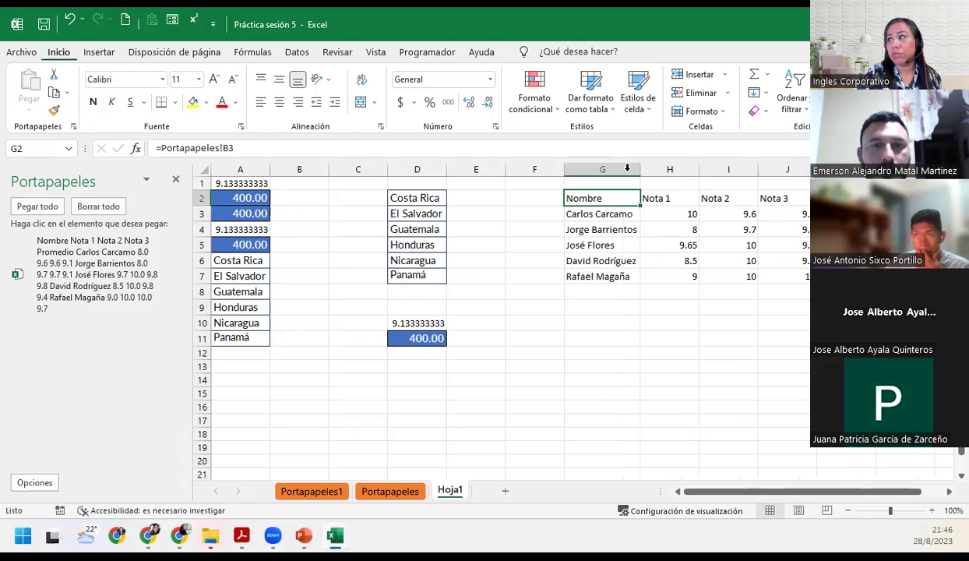
Copy the grades table B3:F8 from sheet Portapapeles and paste its values with source formatting over the linked table at G2 on Hoja1.
left_click(393, 492)
left_click_drag(277, 201, 630, 301)
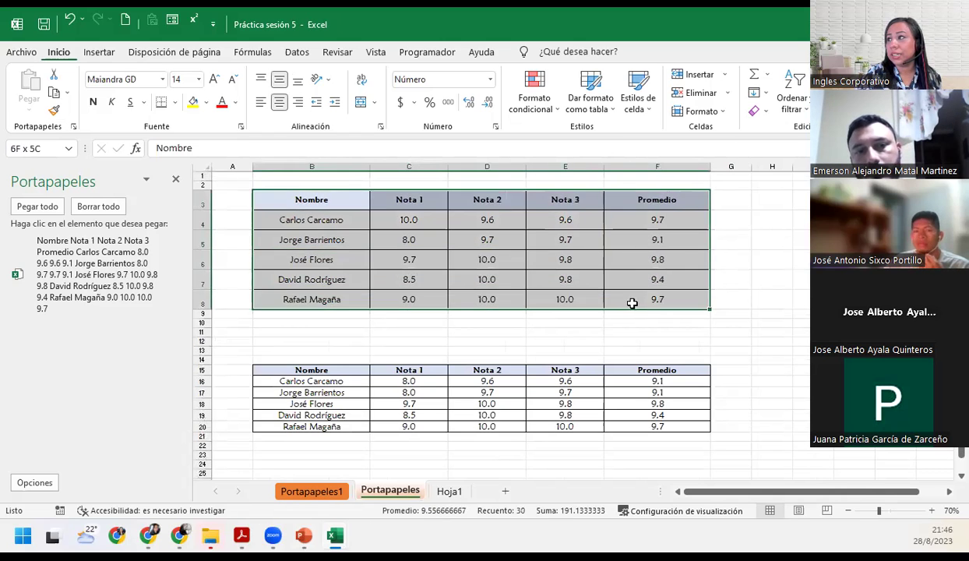
left_click(54, 92)
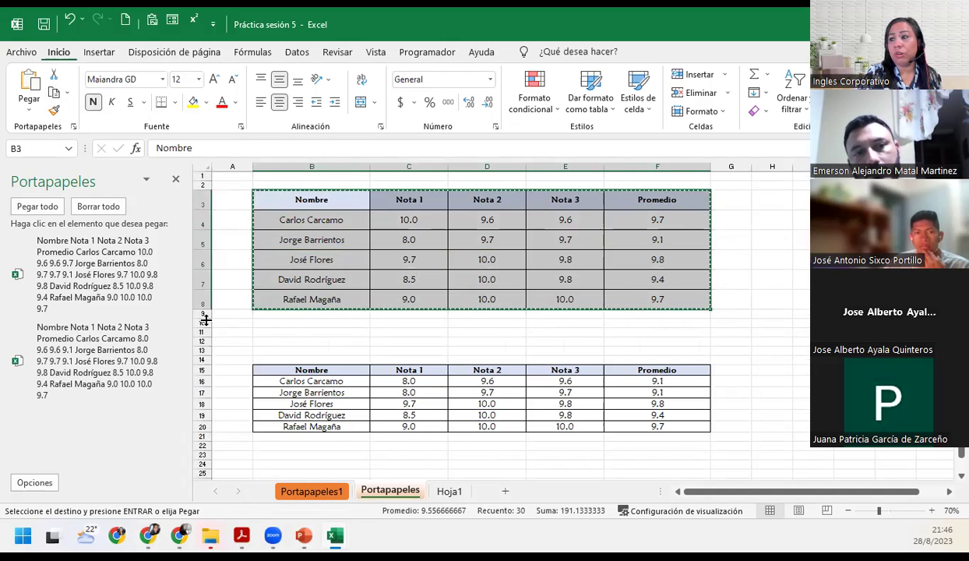
left_click(450, 491)
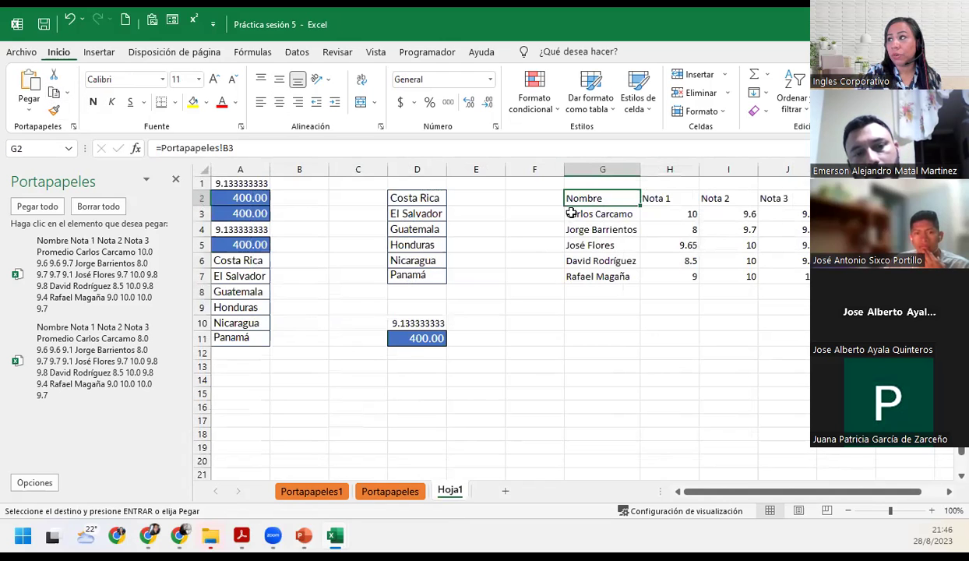
left_click(31, 111)
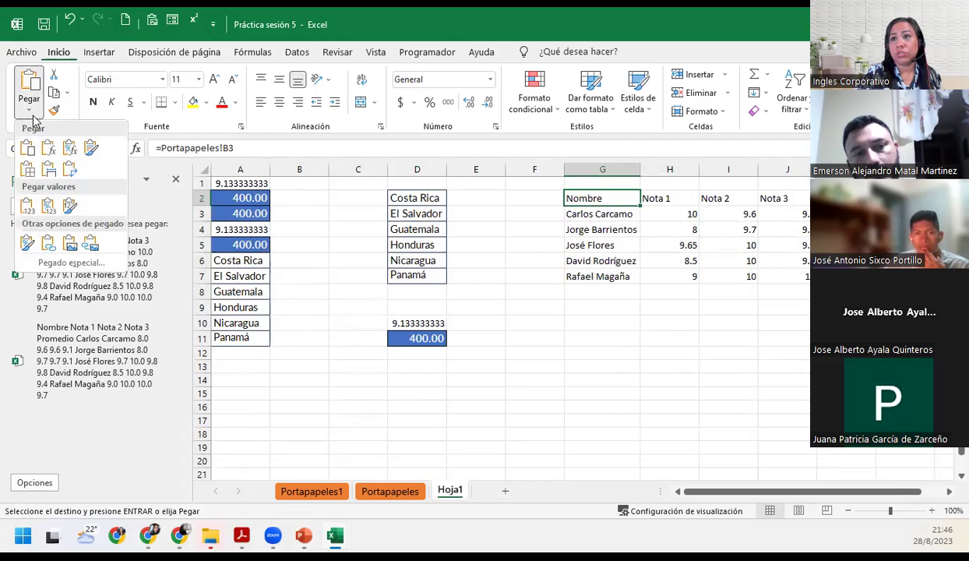
left_click(69, 207)
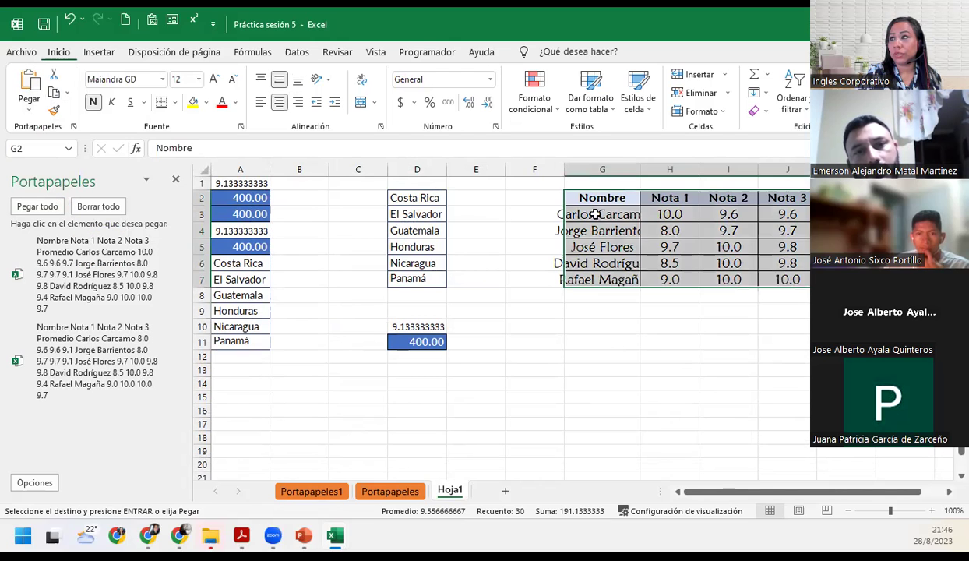
Autofit column G to the pasted names and inspect what the Nota 1 and Nota 2 cells contain.
left_click(670, 213)
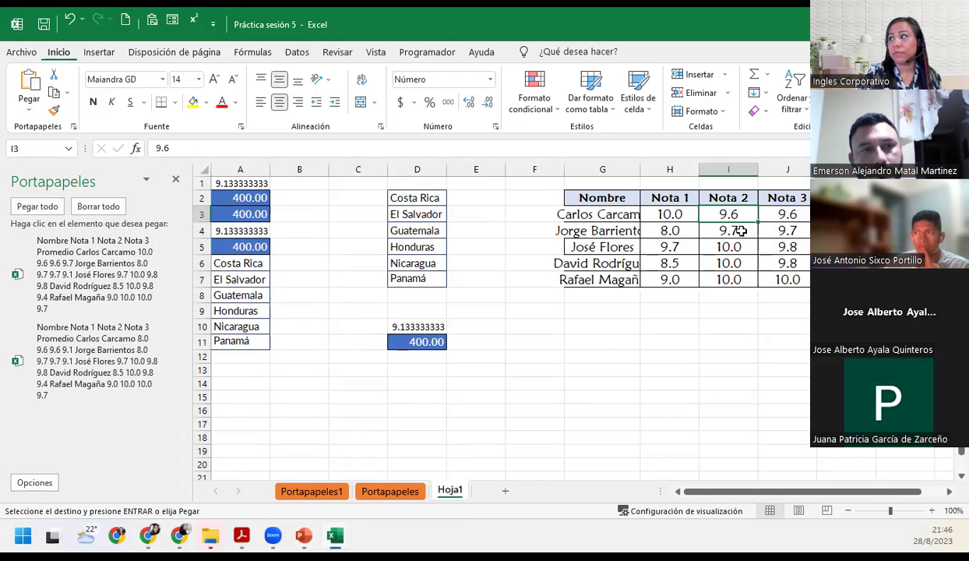
left_click(725, 231)
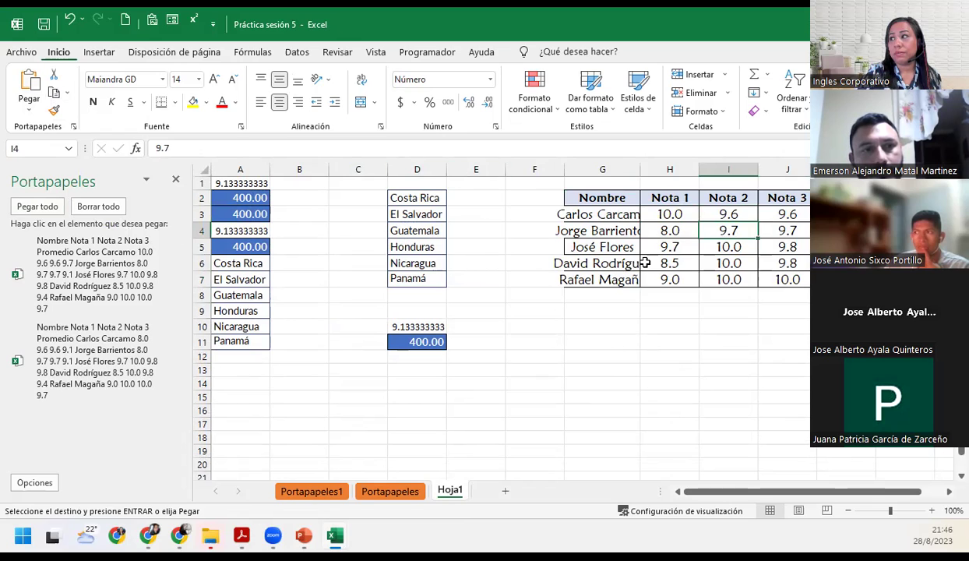
left_click(655, 232)
double_click(640, 170)
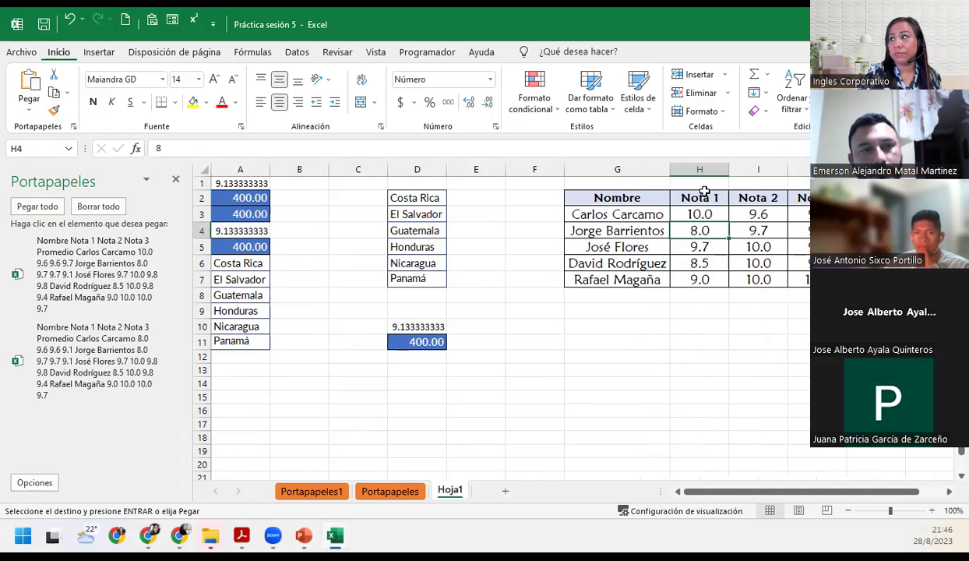
left_click(714, 214)
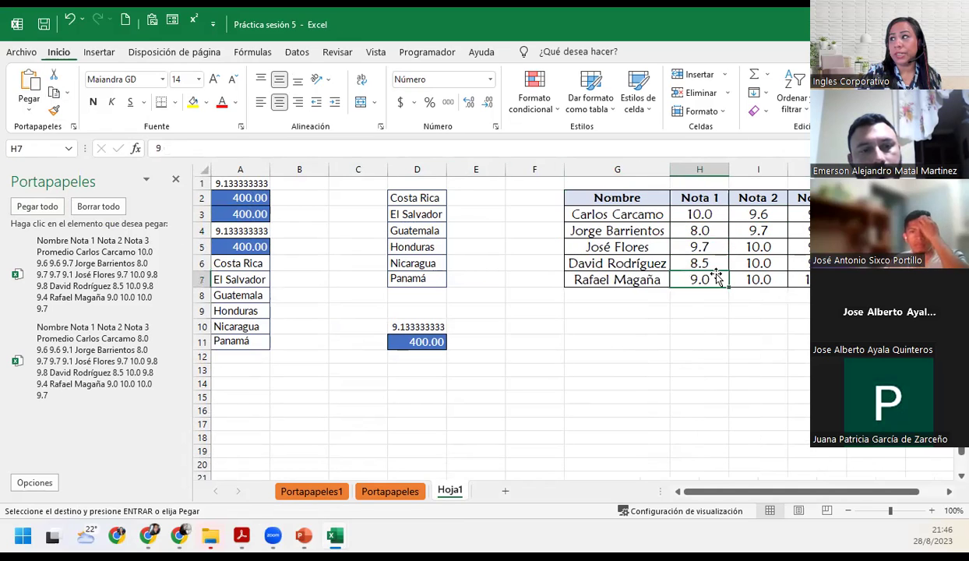
left_click(757, 268)
left_click(757, 215)
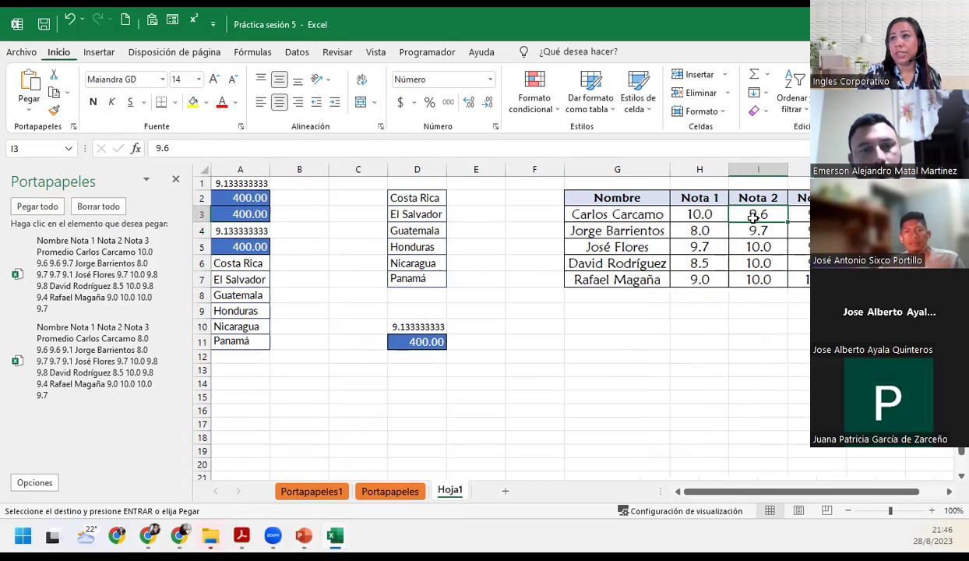
Undo the paste of values with source formatting on Hoja1 and inspect the link formulas in the grade cells.
left_click(71, 21)
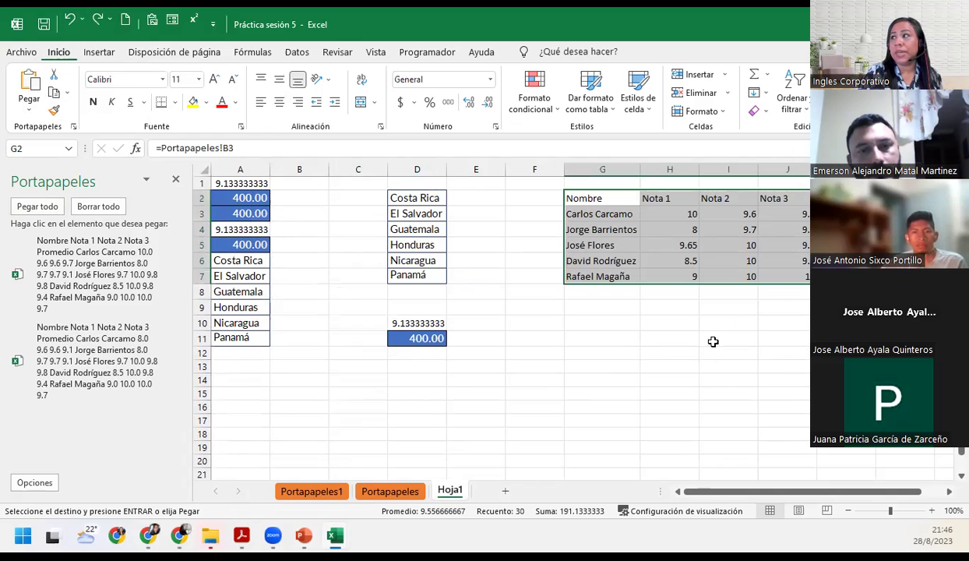
left_click(687, 227)
left_click(749, 218)
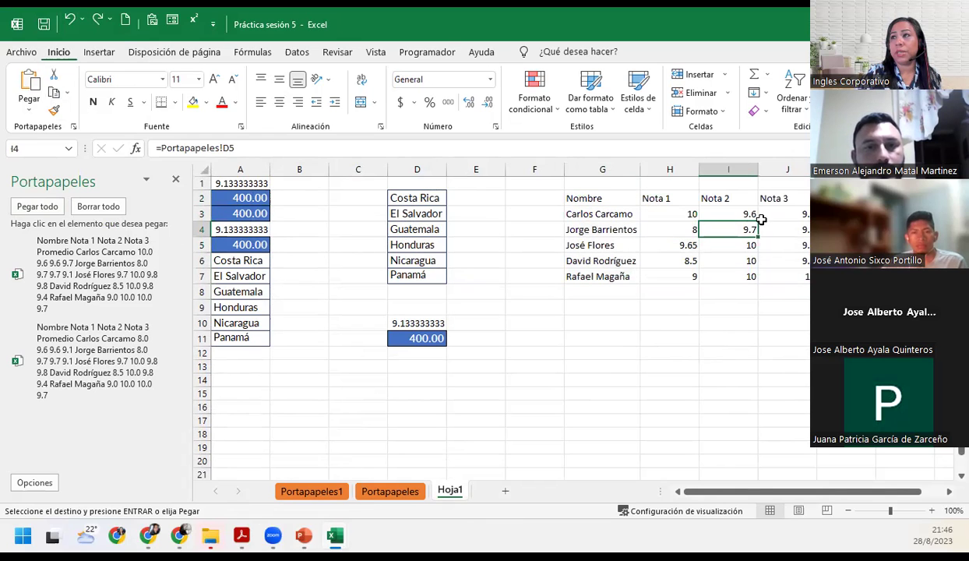
left_click(778, 219)
left_click(769, 258)
left_click(734, 259)
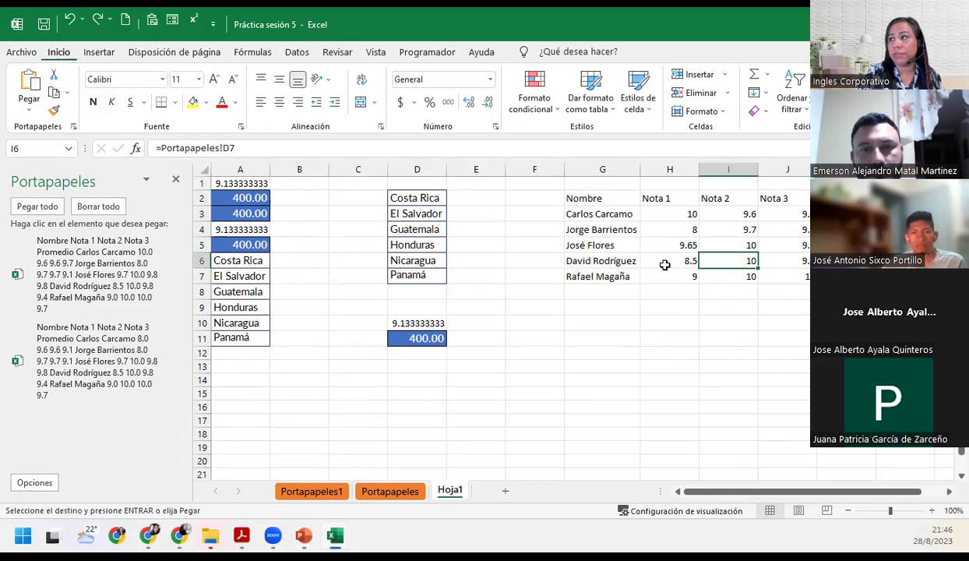
left_click(649, 260)
Try to apply the Portapapeles grades table's formatting to the linked table from cell G3 with Format Painter, and undo it.
left_click(390, 491)
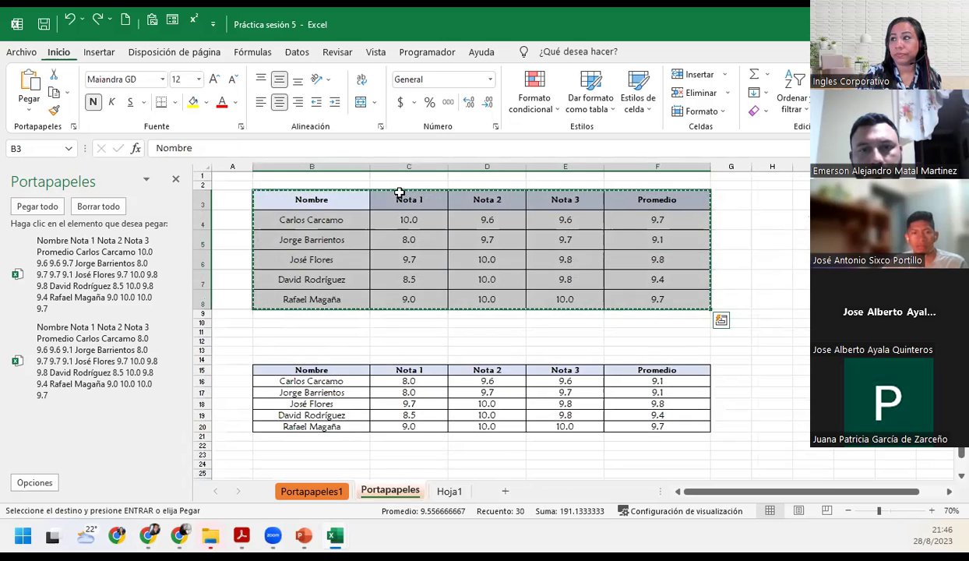
left_click_drag(339, 208, 641, 265)
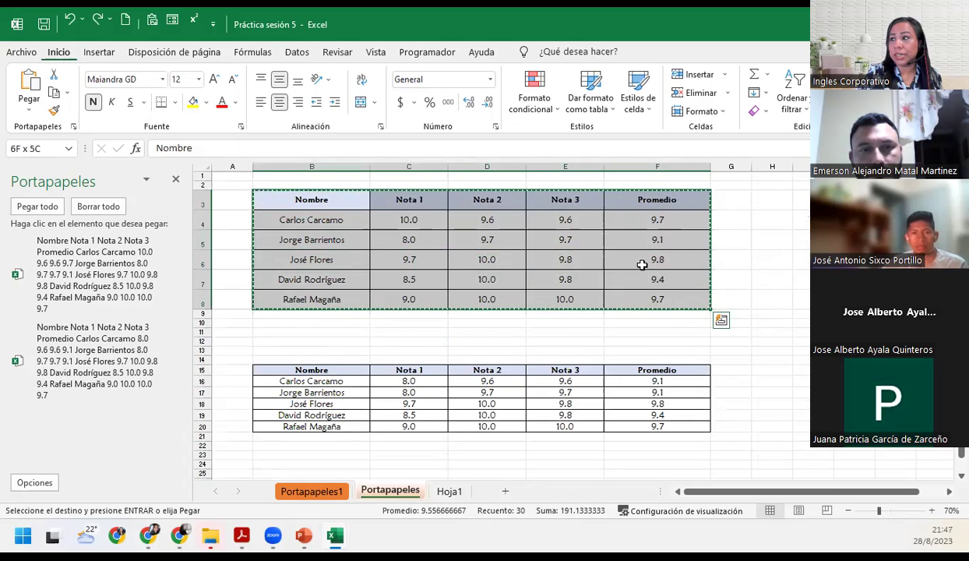
left_click(53, 113)
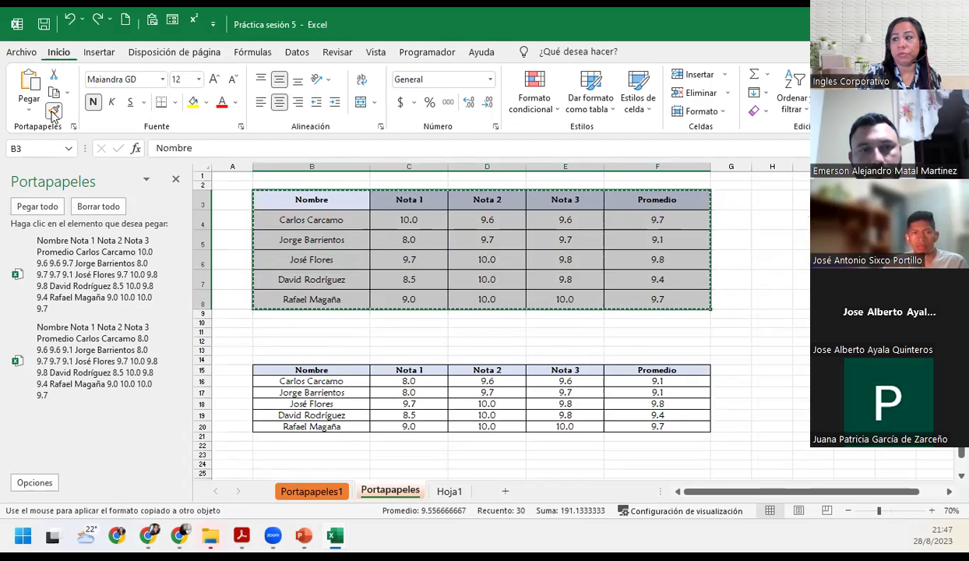
left_click(450, 492)
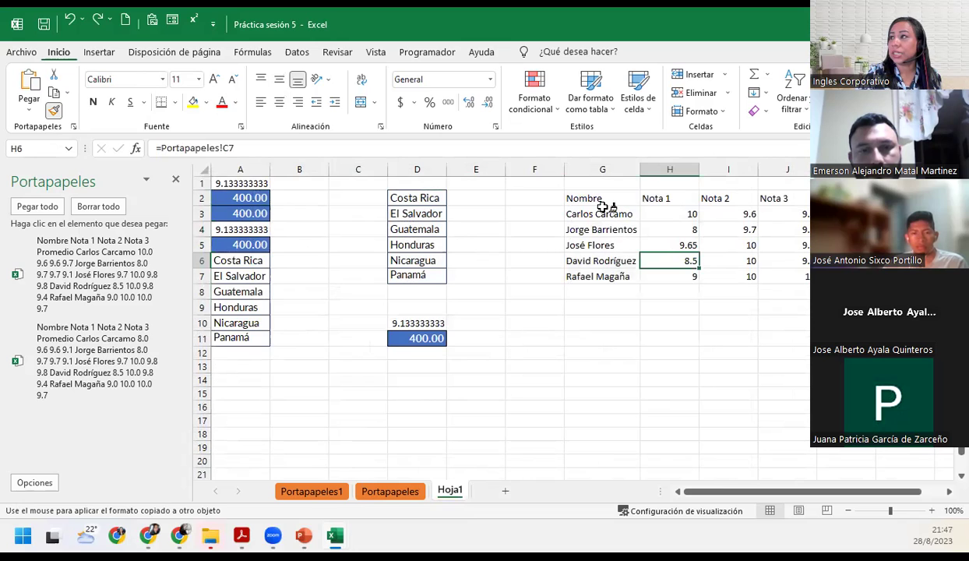
left_click(620, 208)
left_click(632, 209)
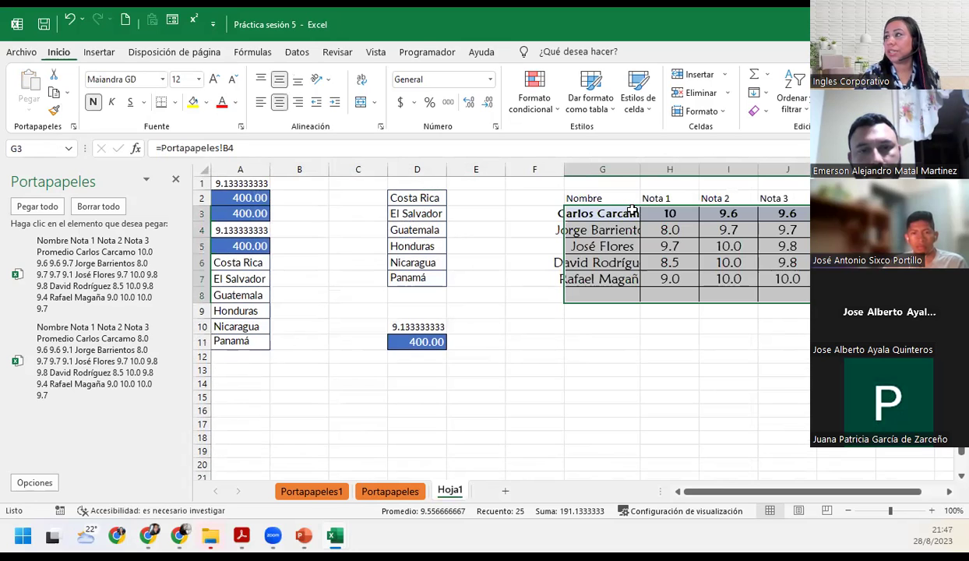
key("ctrl+z")
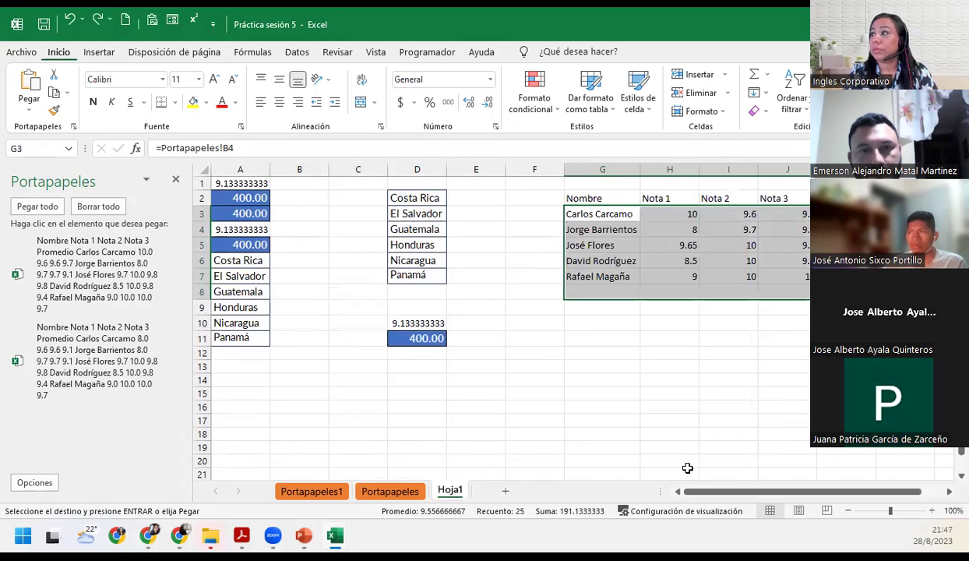
Copy the formatting of B3:F8 on Portapapeles onto the whole linked table from G2 on Hoja1 with Format Painter, and autofit column G.
left_click(384, 490)
mouse_move(350, 191)
left_mouse_down()
mouse_move(654, 234)
mouse_move(685, 308)
mouse_move(684, 300)
left_mouse_up()
left_click(54, 109)
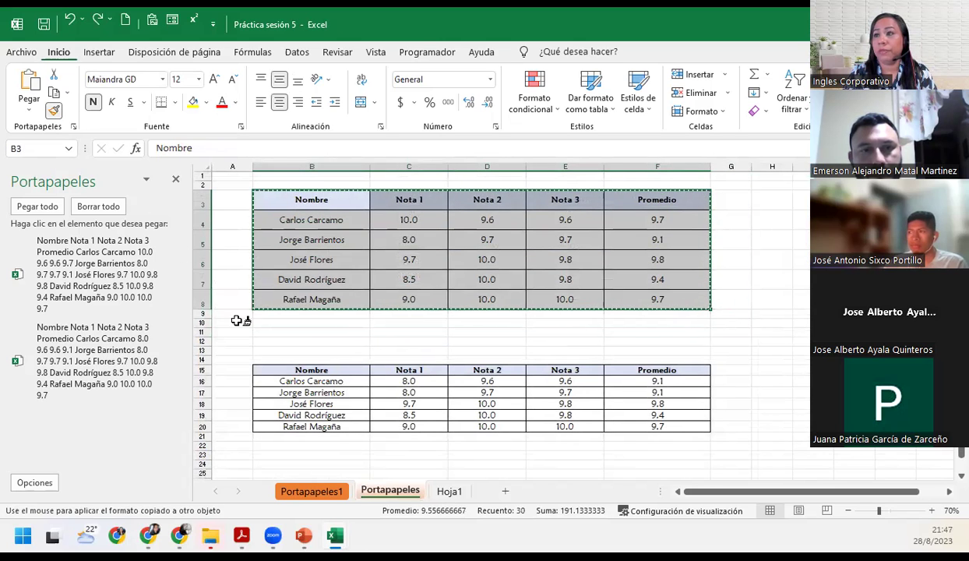
left_click(447, 491)
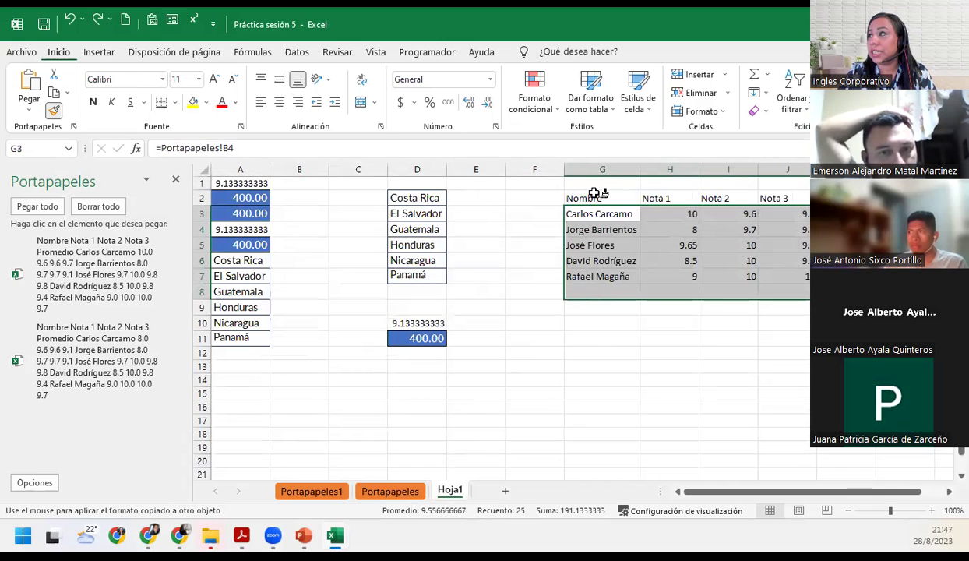
mouse_move(594, 198)
left_mouse_down()
mouse_move(725, 230)
mouse_move(826, 277)
left_mouse_up()
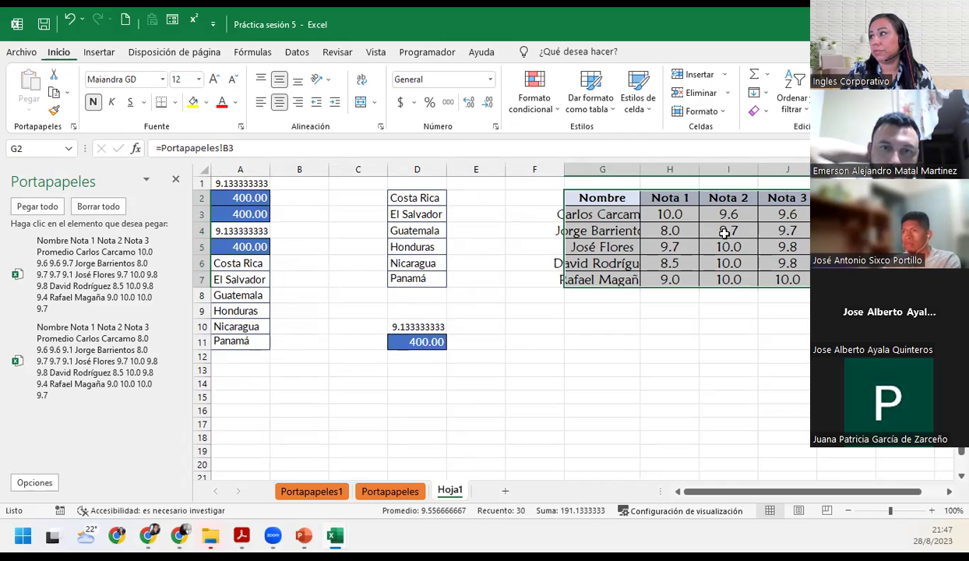
left_click(612, 229)
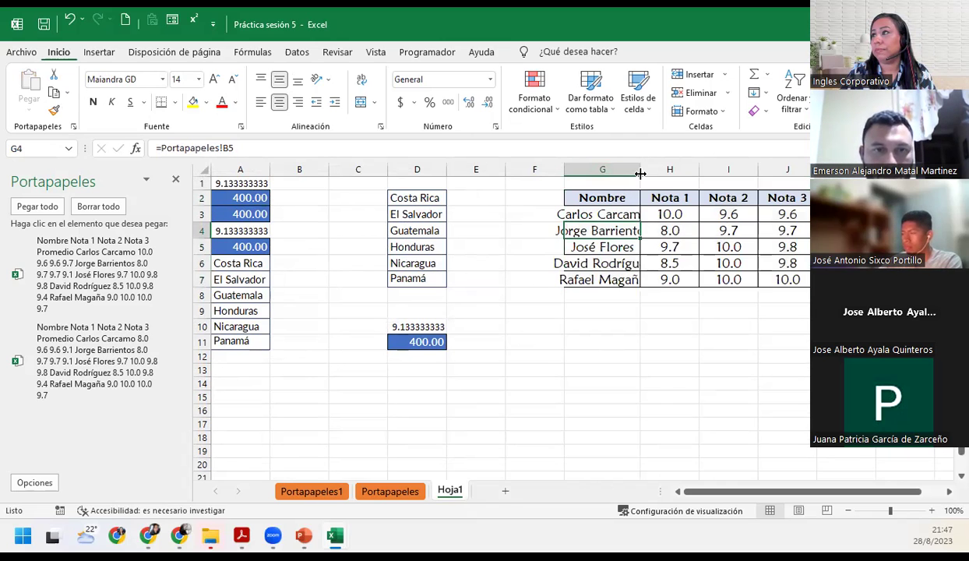
double_click(639, 169)
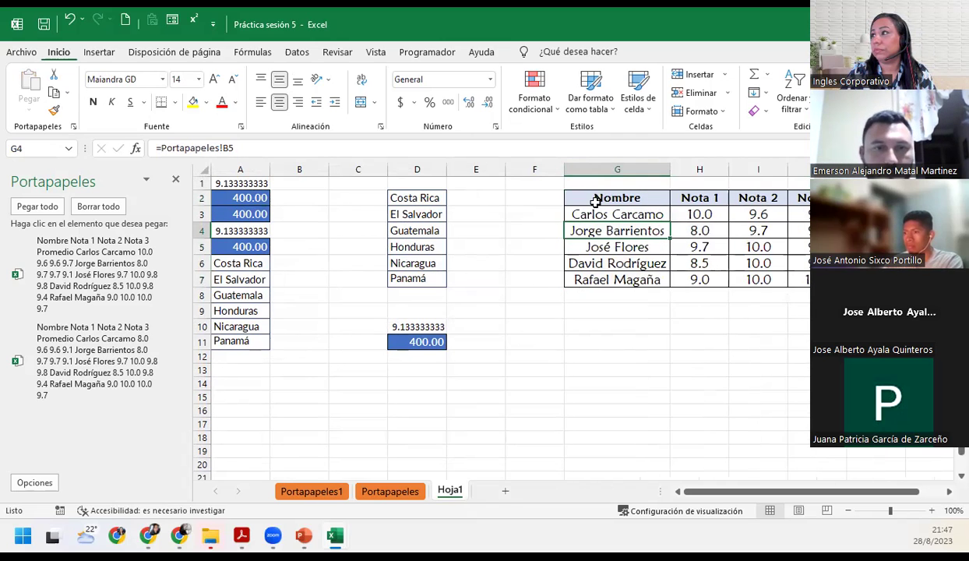
Reduce the linked table's font size to 11 and check the link formulas in its cells.
left_click_drag(594, 195, 786, 282)
key("ctrl+c")
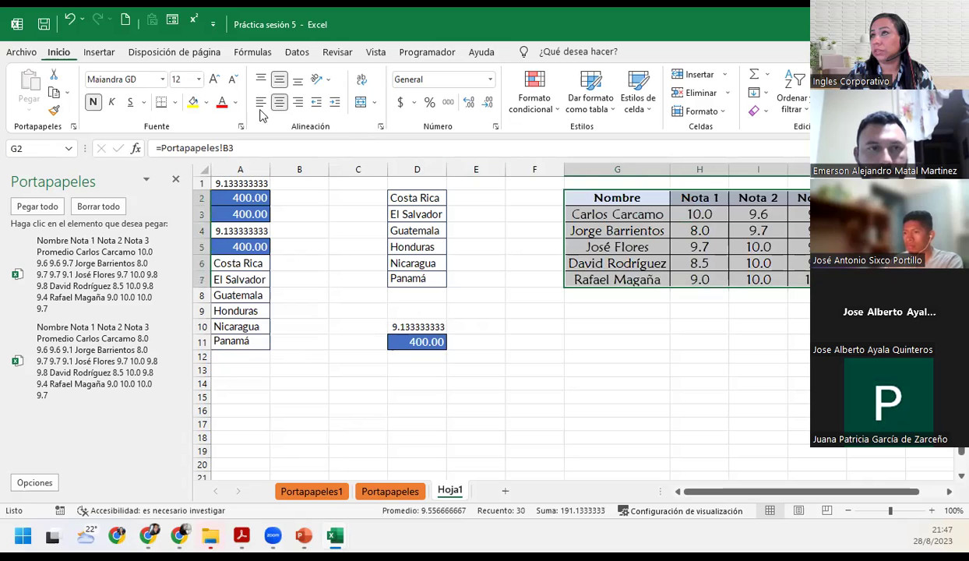
left_click(232, 83)
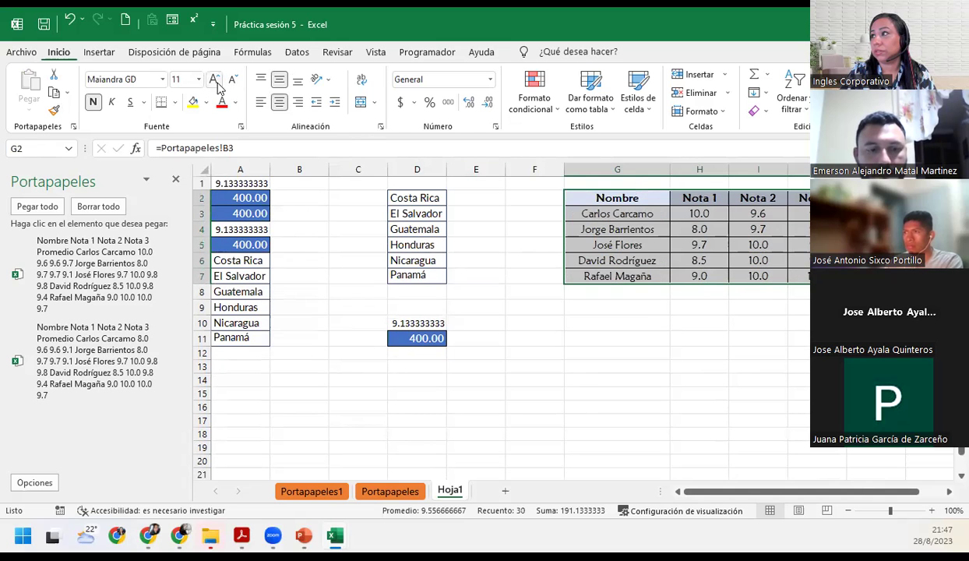
left_click(653, 243)
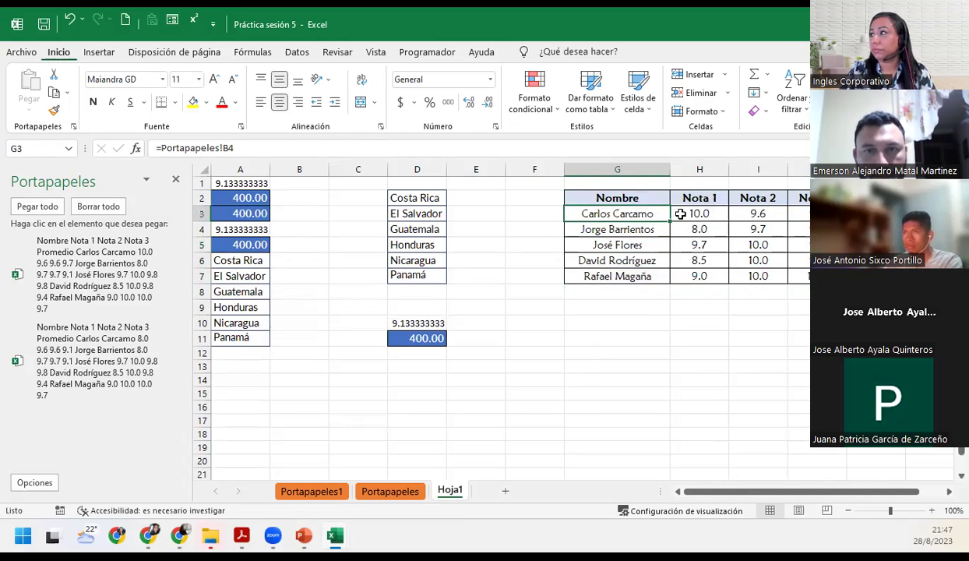
left_click(760, 220)
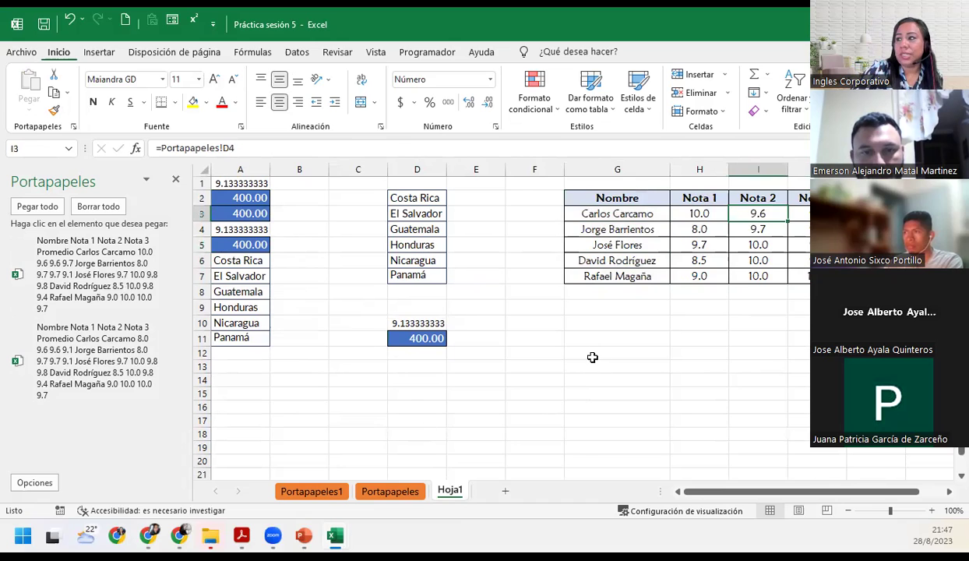
Paste the newer grades table from the clipboard history at cell G12 and the older one at cell G21 on Hoja1.
left_click(592, 357)
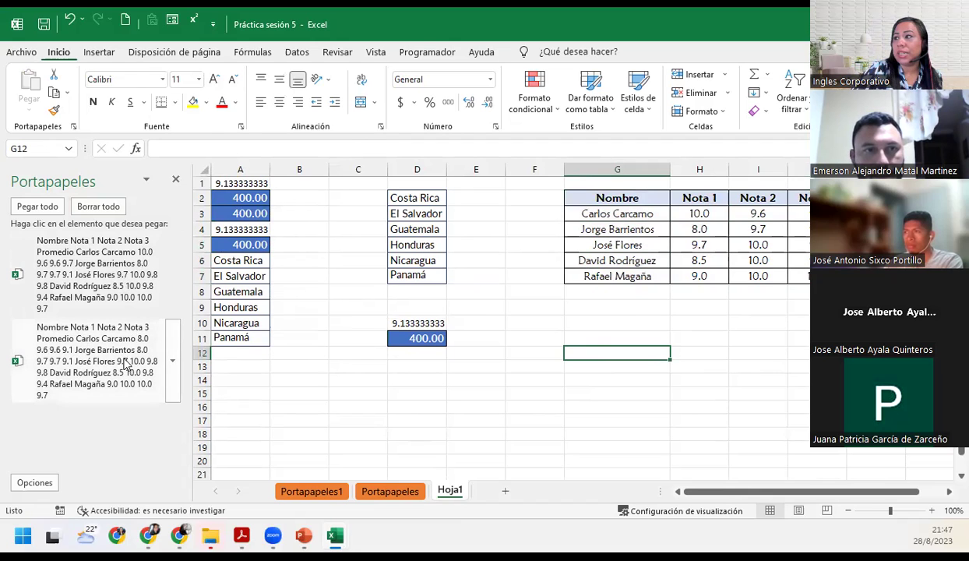
left_click(145, 290)
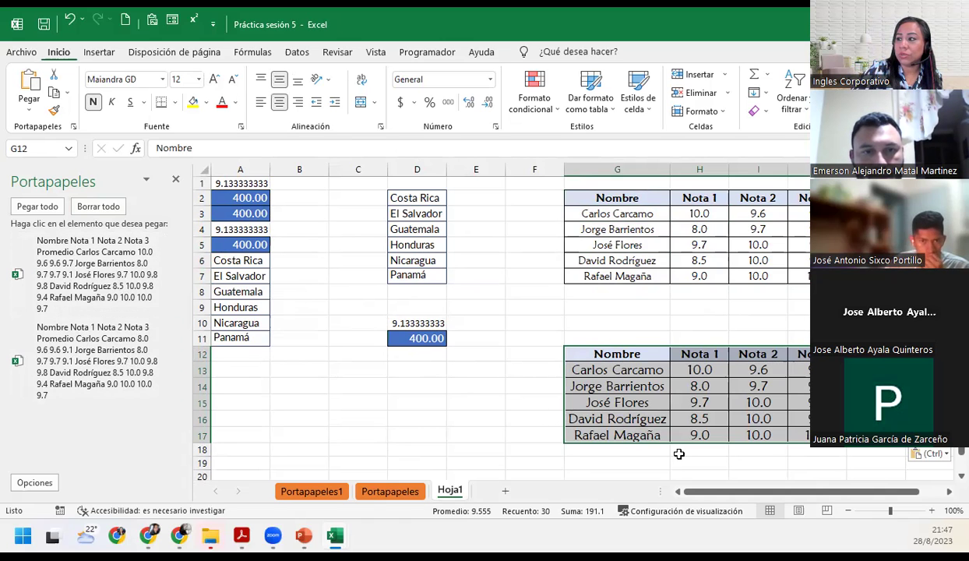
scroll(647, 428, "down", 2)
left_click(616, 399)
left_click(64, 343)
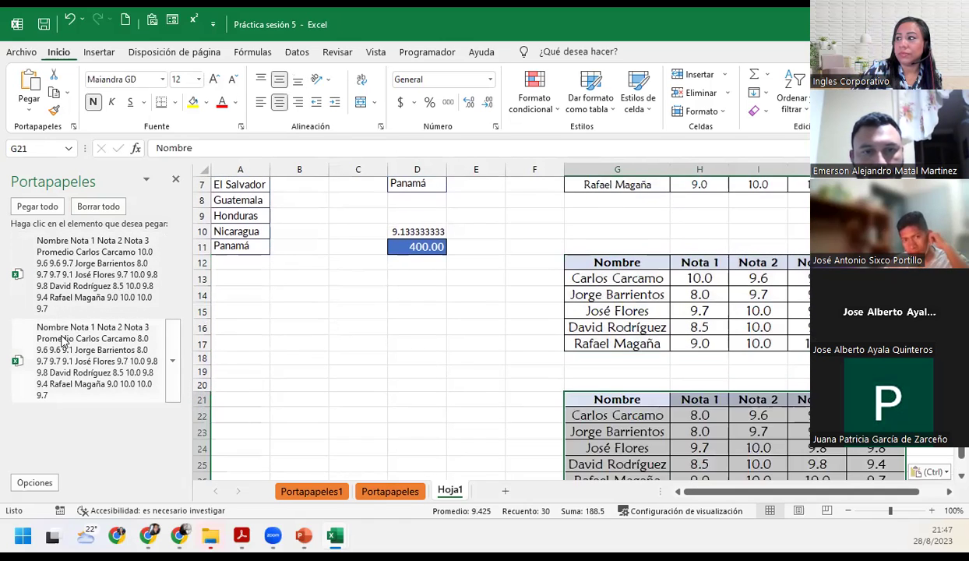
Compare the grade cells of the two tables pasted from the clipboard history at G12 and G21.
scroll(685, 435, "up", 2)
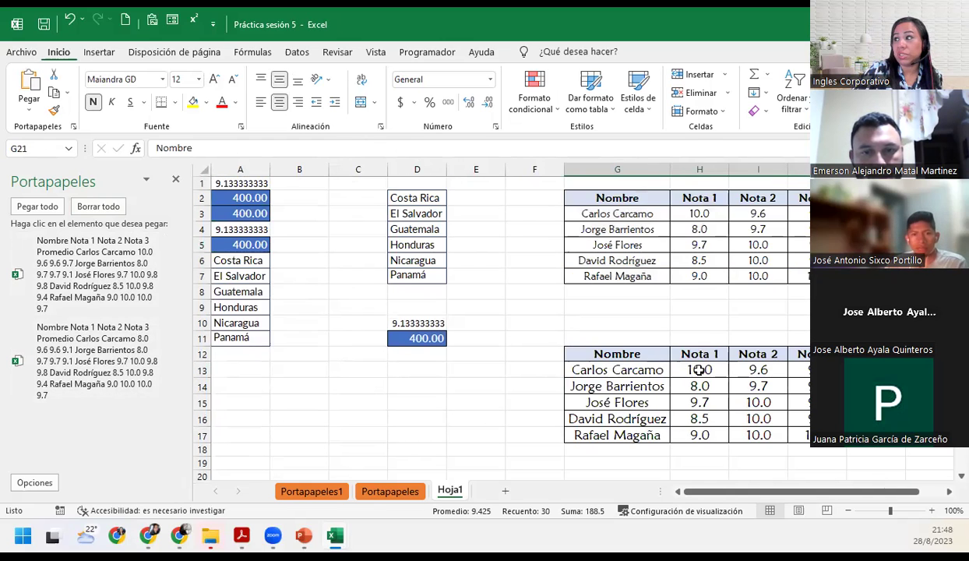
scroll(699, 370, "down", 3)
left_click(608, 368)
left_click(693, 369)
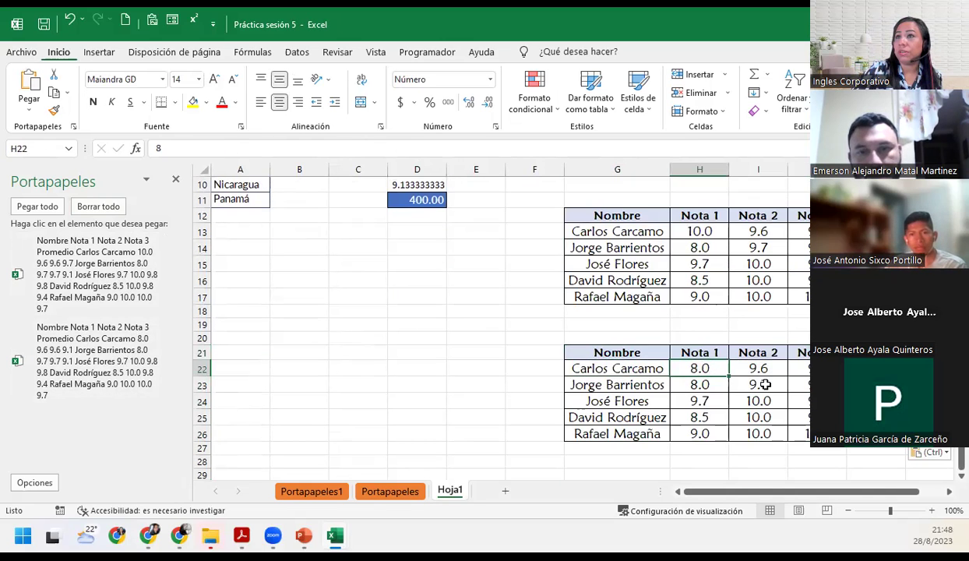
left_click(805, 388)
scroll(740, 351, "up", 3)
left_click(699, 402)
left_click(758, 386)
left_click(799, 386)
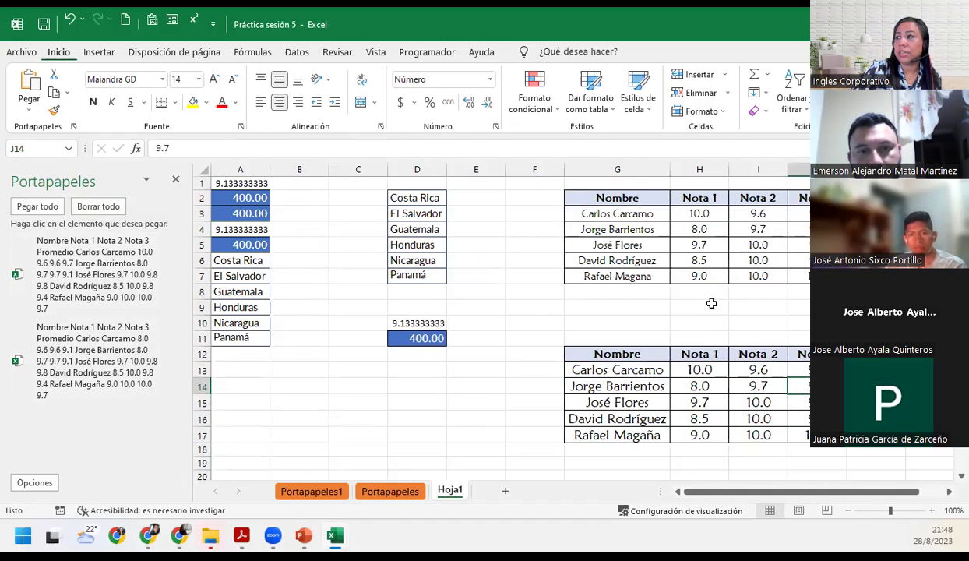
Check the link formulas in the table from G2 on Hoja1 and undo the two clipboard-history pastes at G12 and G21.
left_click(690, 217)
left_click(698, 229)
left_click(783, 245)
left_click(857, 260)
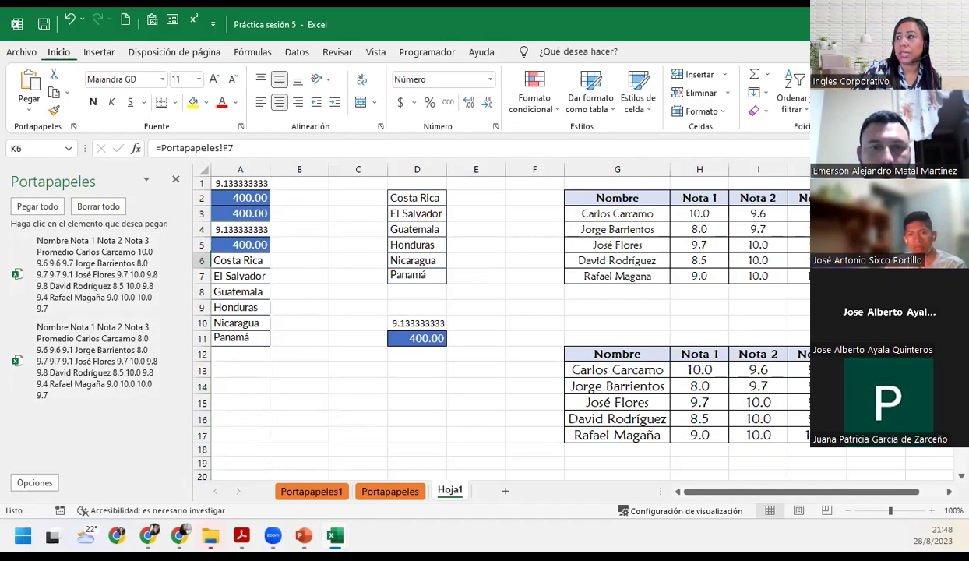
left_click(69, 20)
left_click(69, 20)
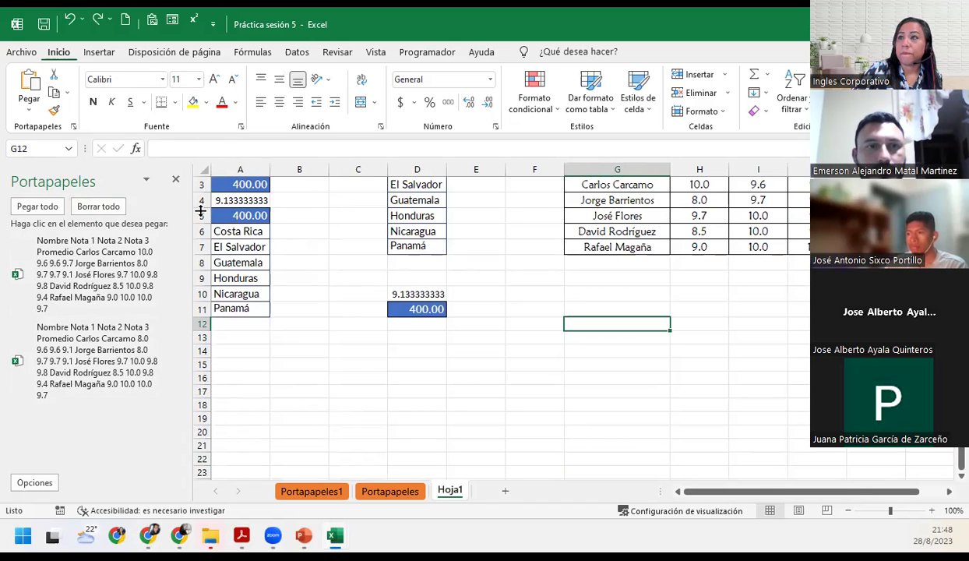
Copy the grades table B3:F8 on Portapapeles and add a new worksheet.
left_click(390, 491)
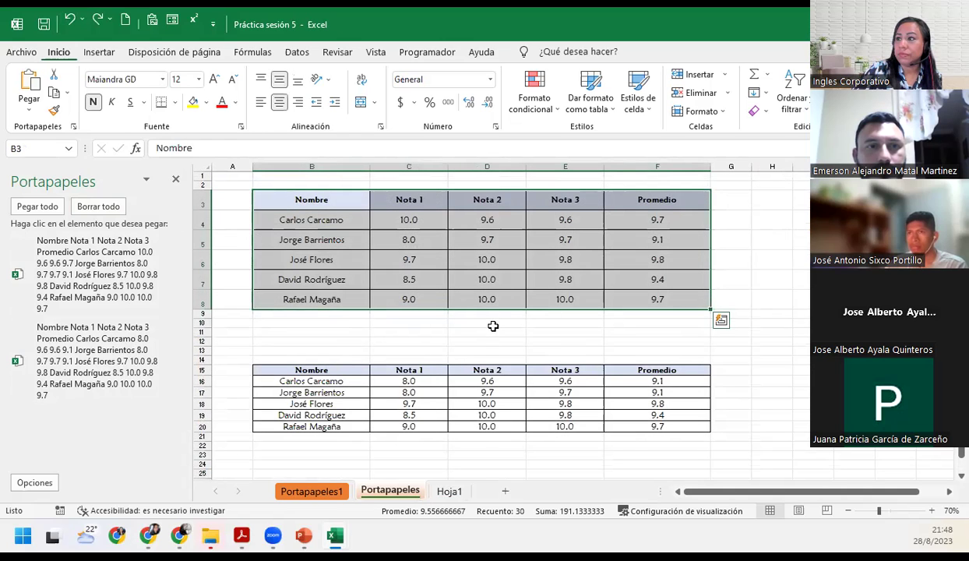
left_click(282, 202)
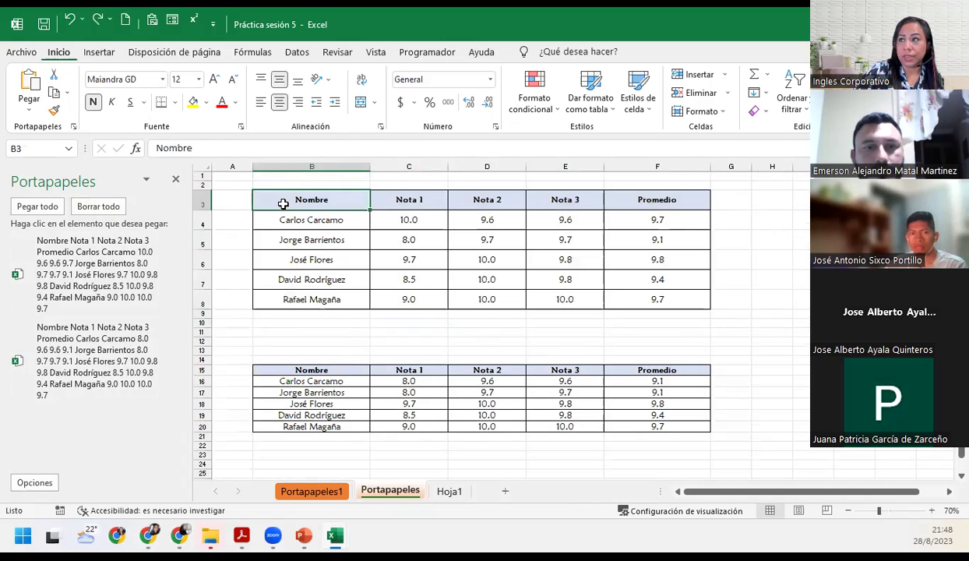
left_click_drag(369, 203, 651, 305)
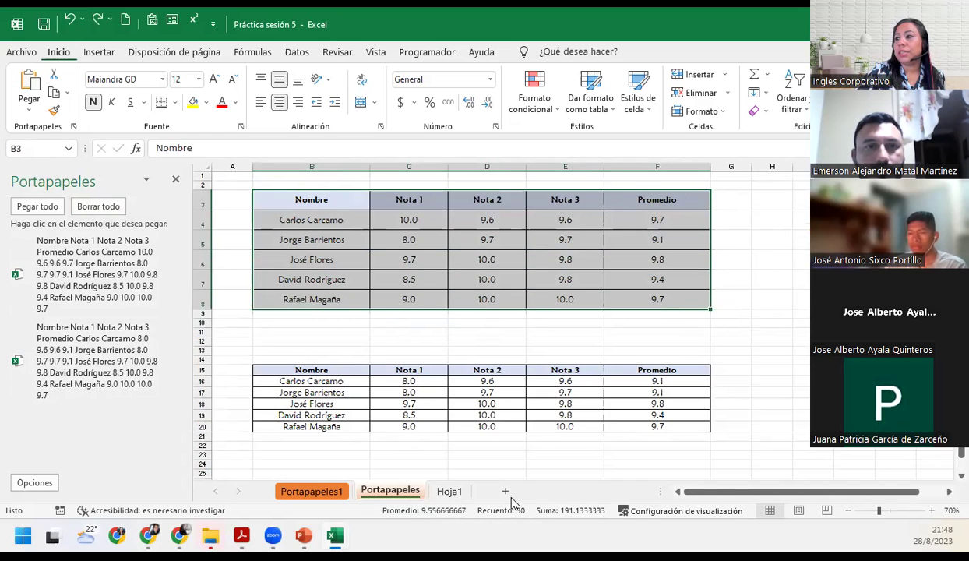
left_click(54, 93)
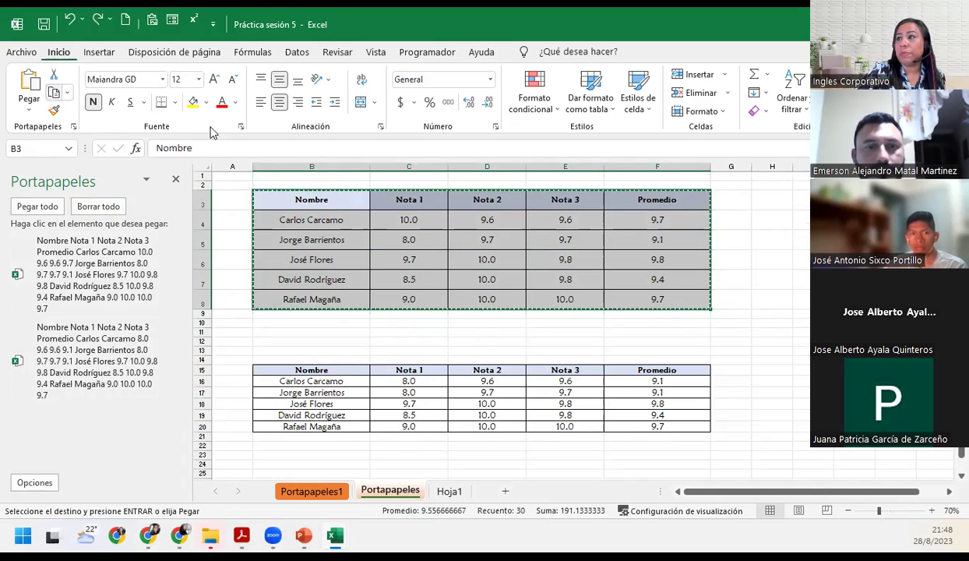
left_click(503, 493)
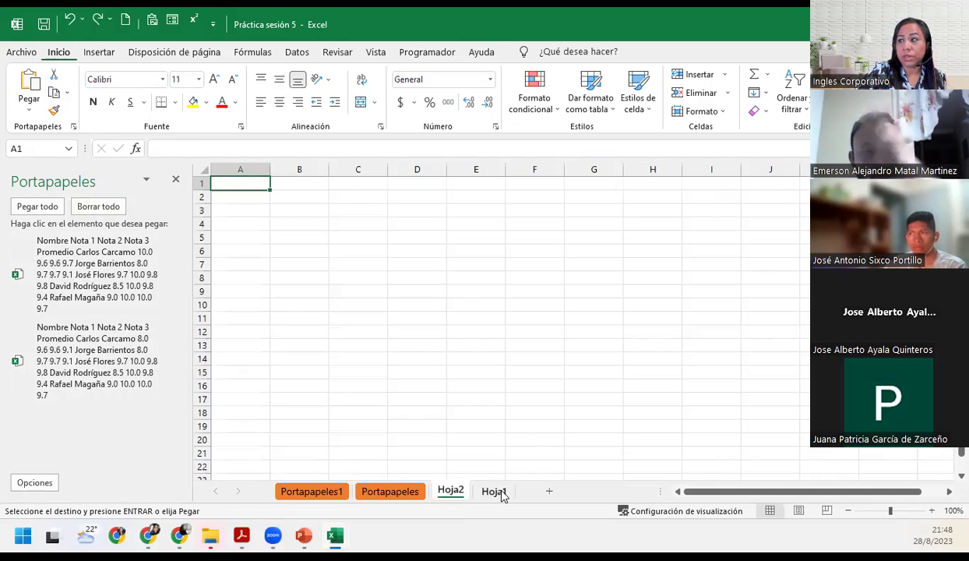
Paste the copied grades table as a static picture at cell B4 on Hoja2.
left_click(314, 211)
key("Down")
left_click(29, 109)
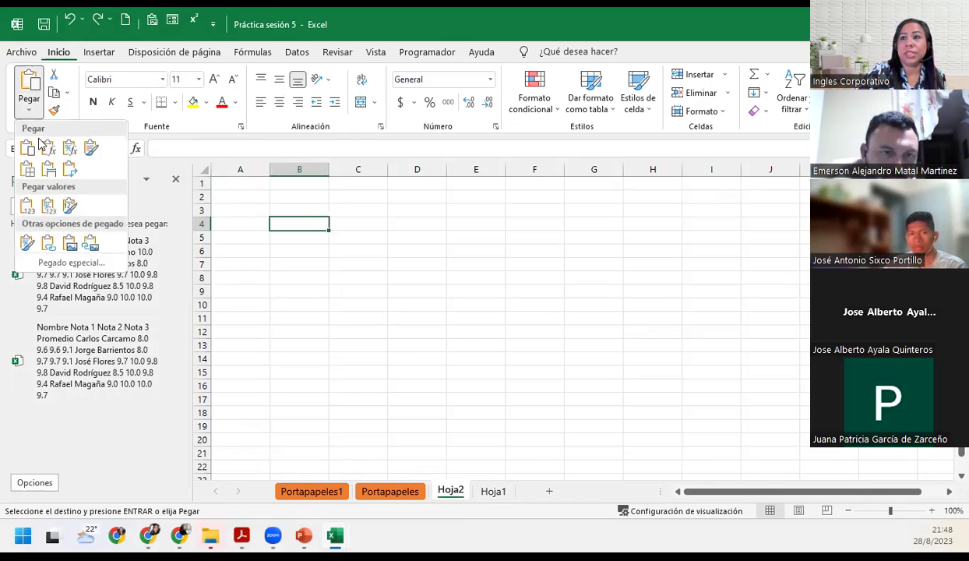
left_click(70, 243)
Move and shrink the pasted table picture so it spans about B3 to G10 on Hoja2.
left_click_drag(341, 269, 341, 254)
left_click_drag(921, 360, 650, 320)
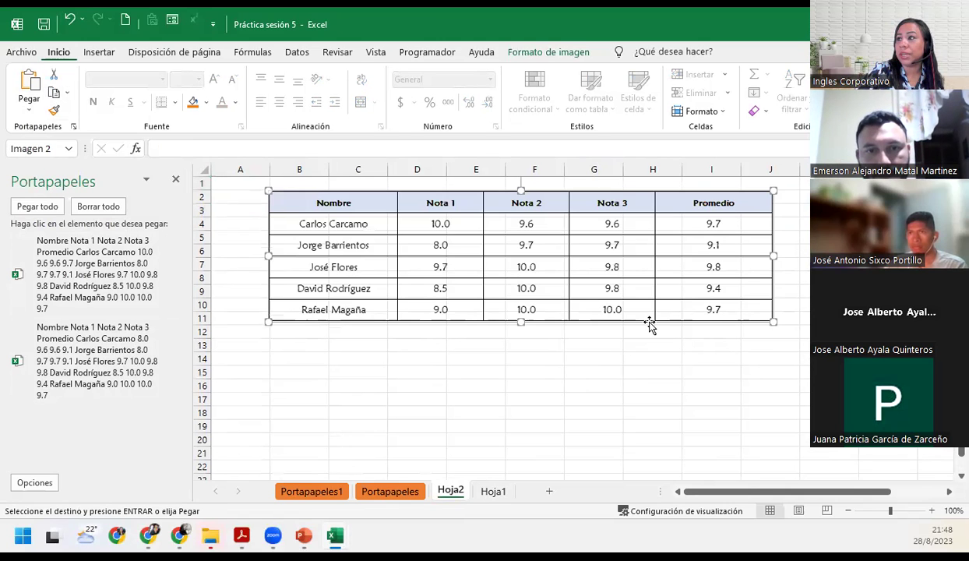
left_click_drag(774, 254, 639, 254)
left_click_drag(454, 319, 453, 287)
mouse_move(371, 226)
left_mouse_down()
mouse_move(392, 224)
mouse_move(378, 231)
mouse_move(384, 240)
left_mouse_up()
left_click_drag(651, 254, 612, 255)
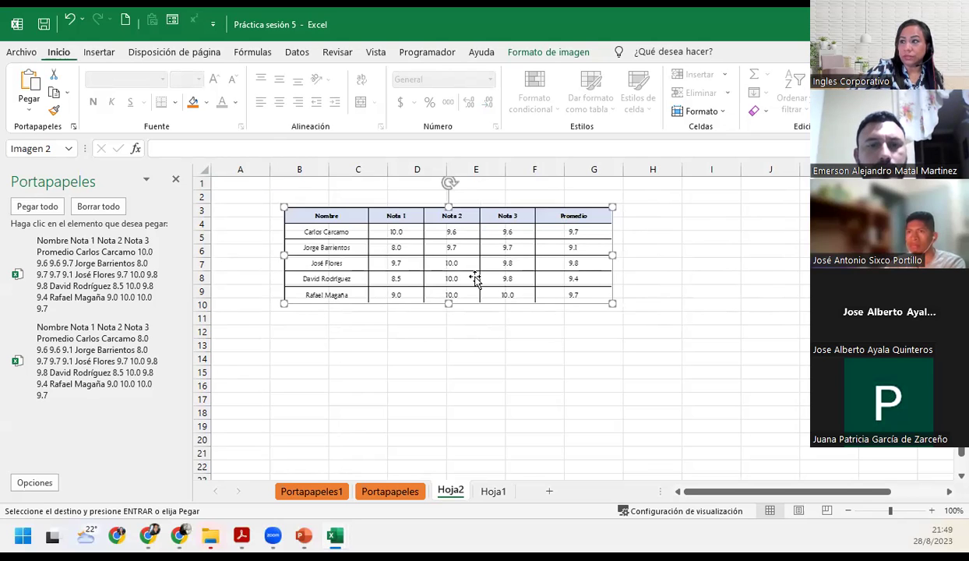
left_click(411, 372)
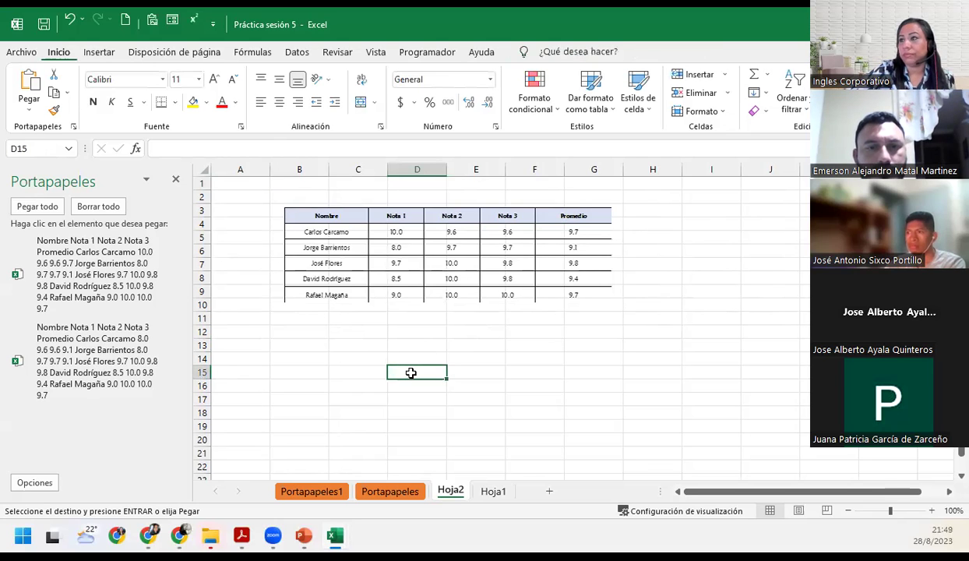
left_click(382, 286)
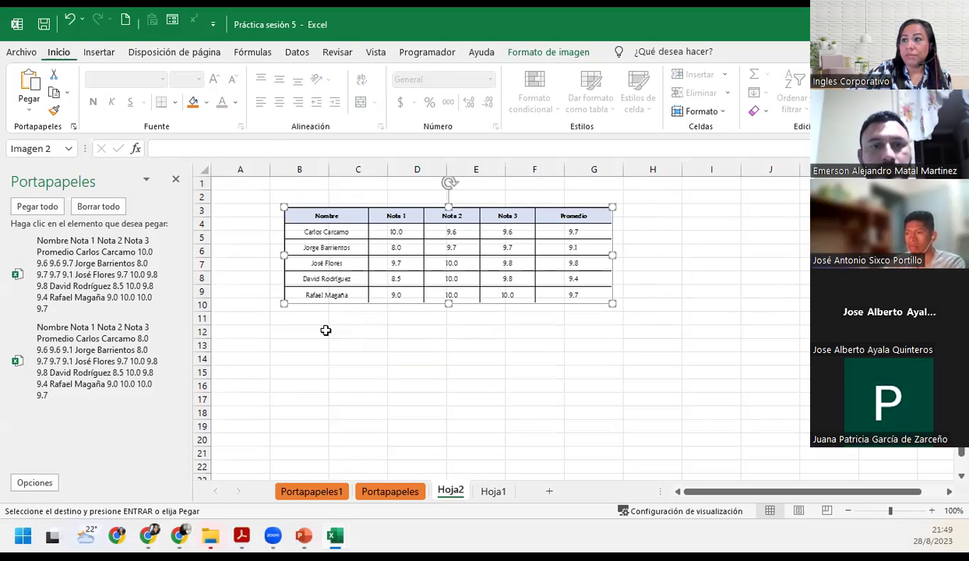
left_click(326, 331)
left_click(30, 107)
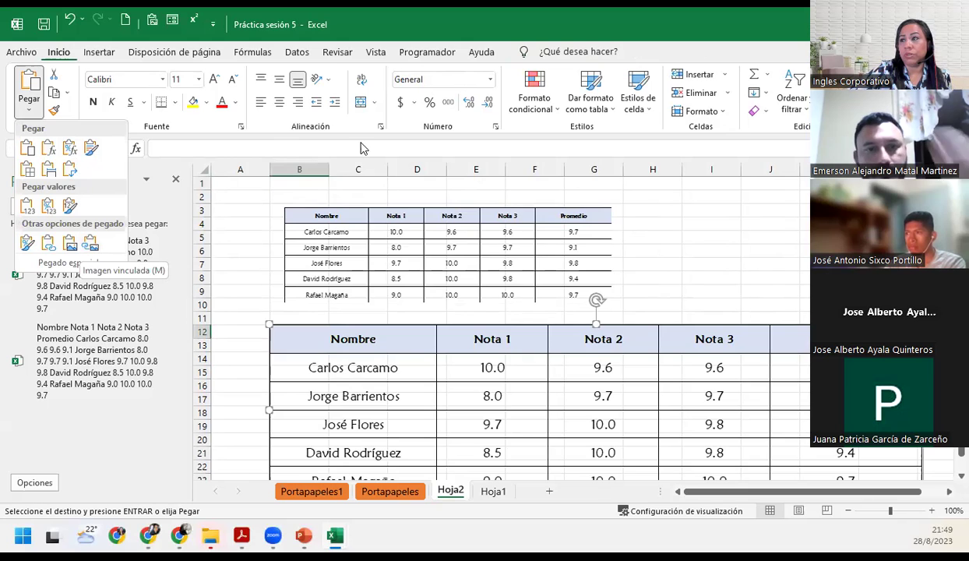
left_click(331, 259)
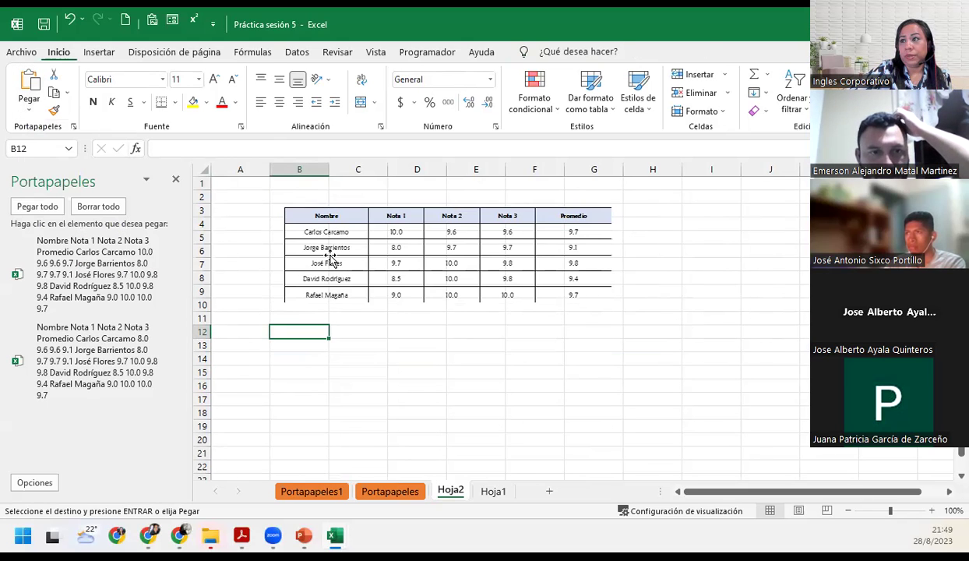
Fill the data rows B4:F8 of the upper grades table on Portapapeles with white.
left_click(331, 259)
left_click_drag(368, 236, 666, 301)
left_click(382, 492)
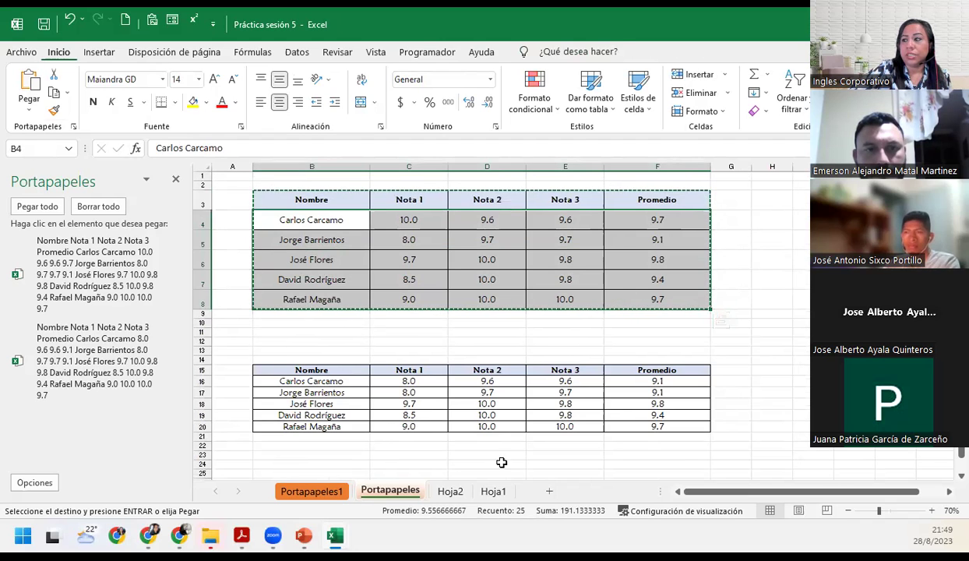
left_click(450, 491)
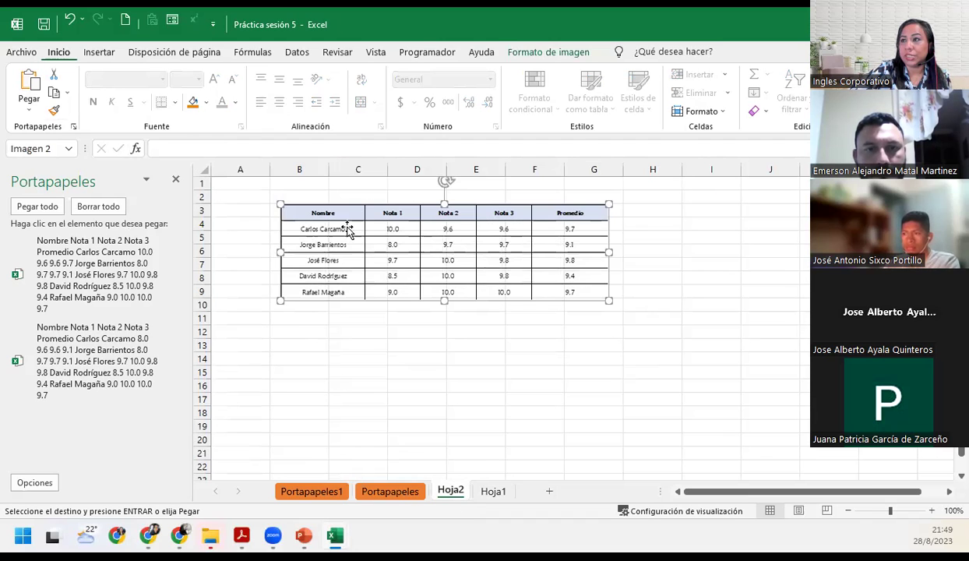
left_click(389, 491)
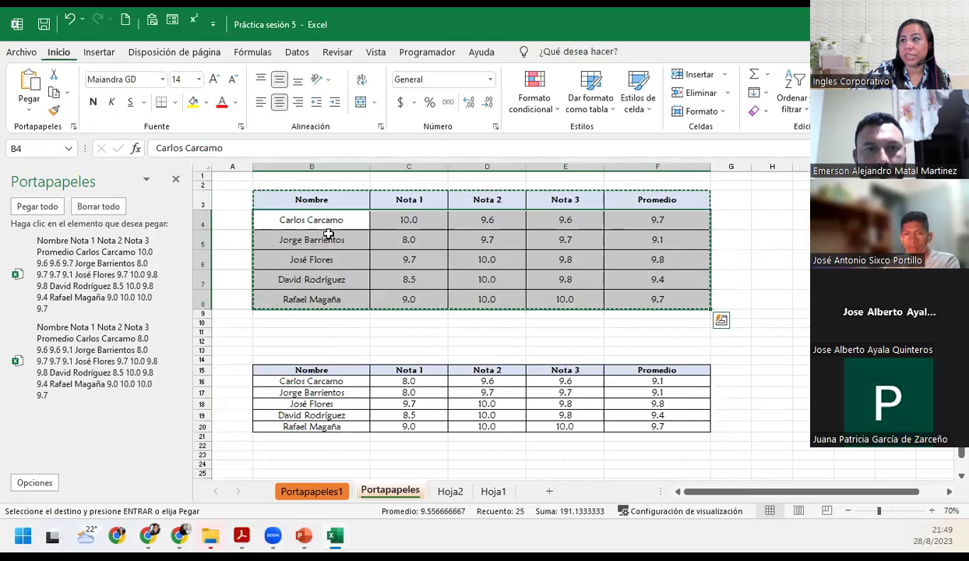
left_click(329, 234)
left_click_drag(325, 222, 679, 300)
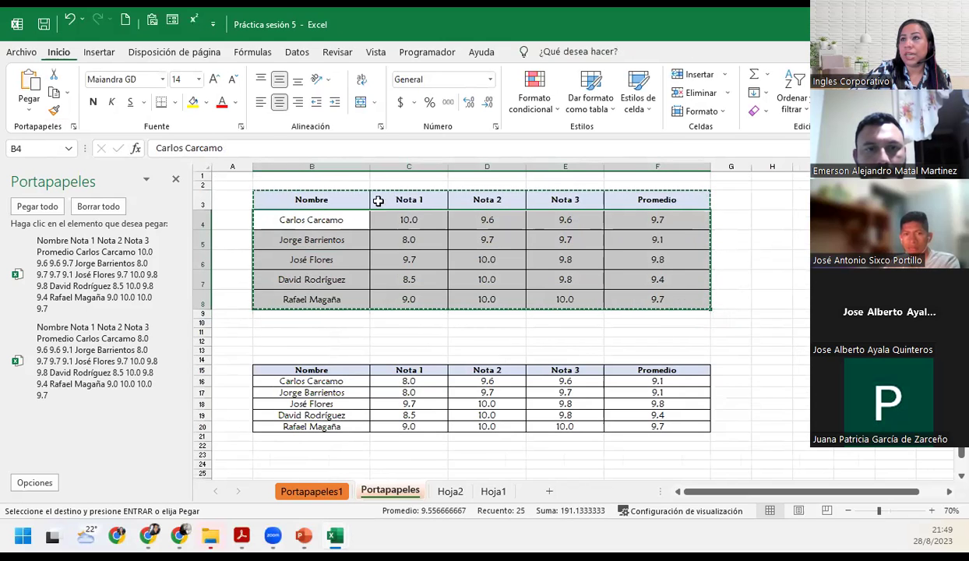
left_click(206, 102)
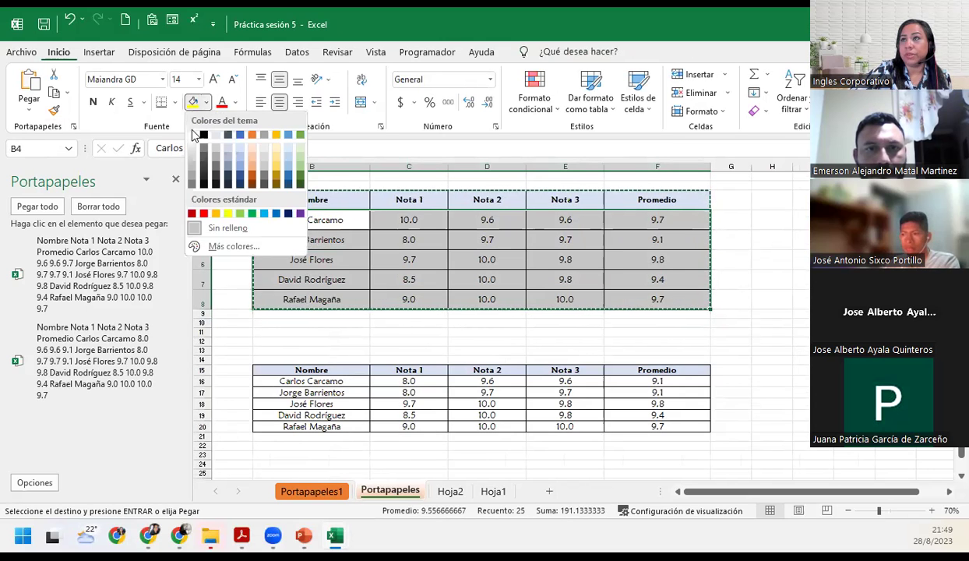
left_click(195, 135)
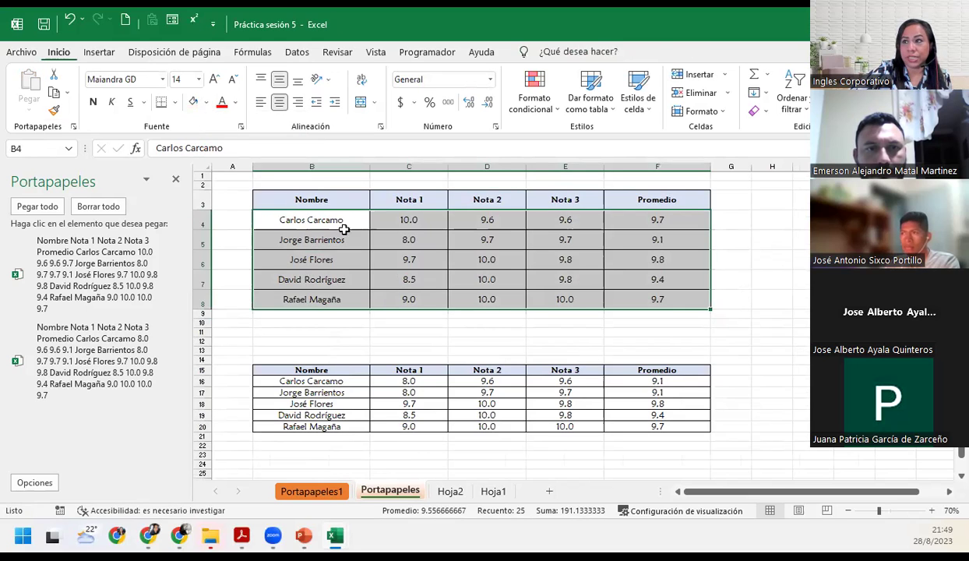
Copy the white-filled table B3:F8 on Portapapeles and paste it as a picture at B12 on Hoja2.
left_click(296, 222)
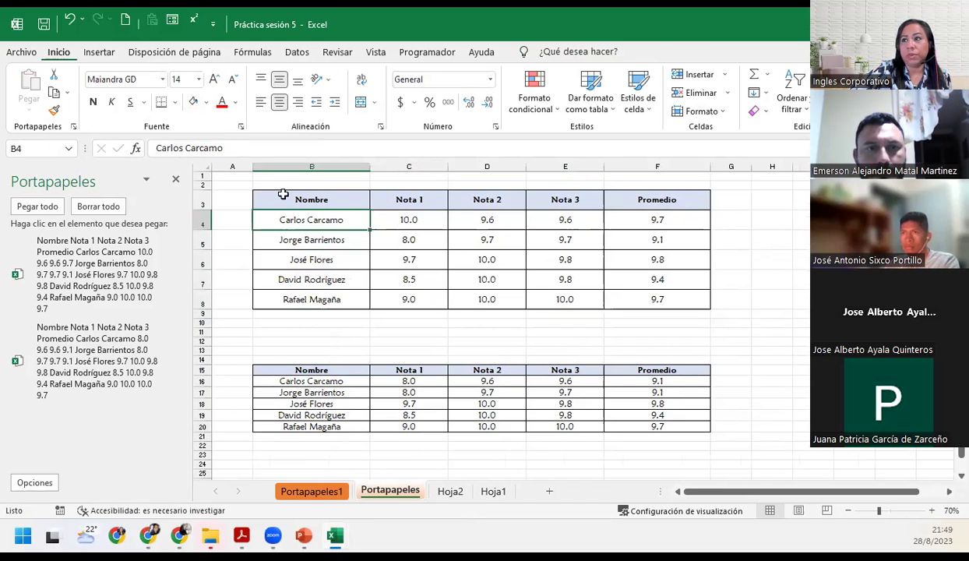
left_click_drag(282, 189, 650, 290)
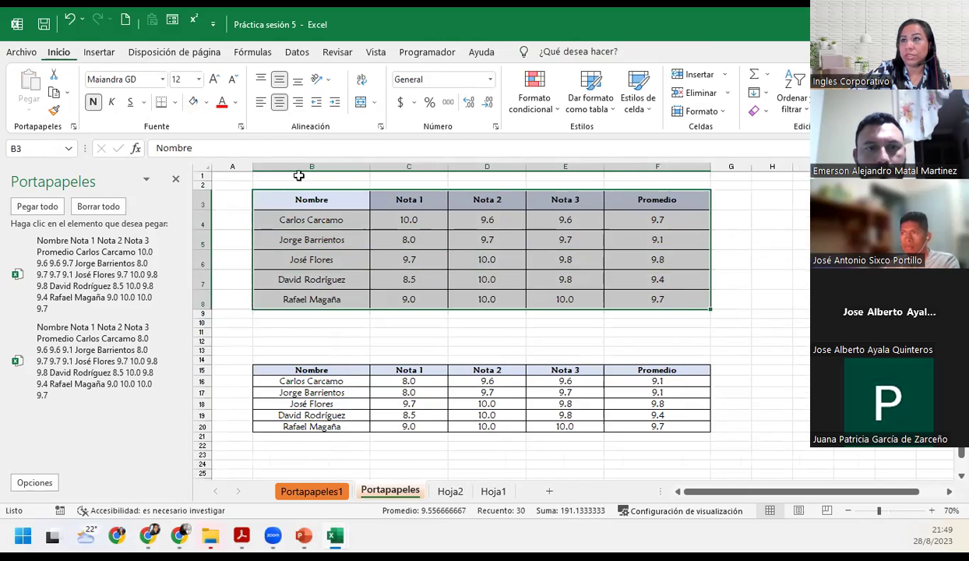
key("ctrl+c")
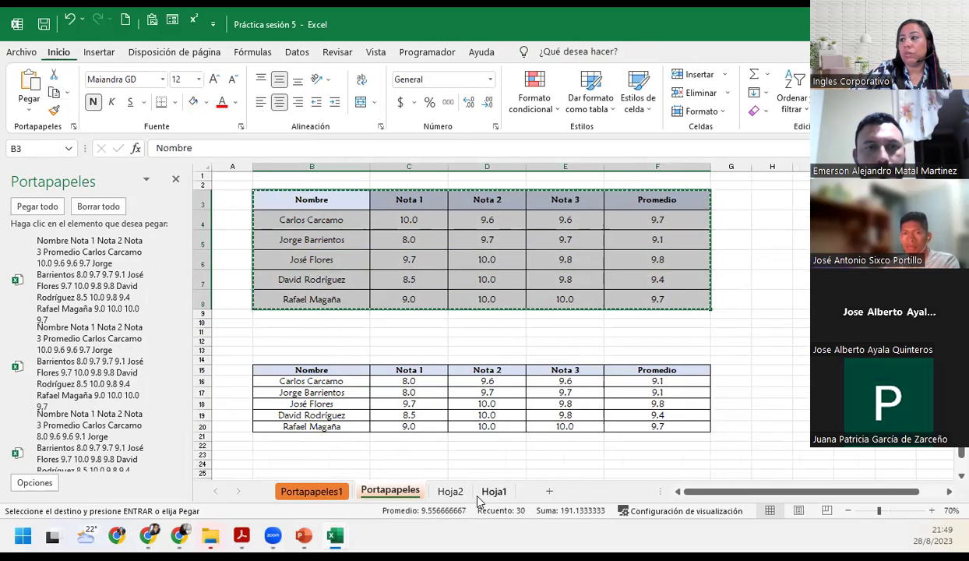
left_click(450, 491)
left_click(284, 331)
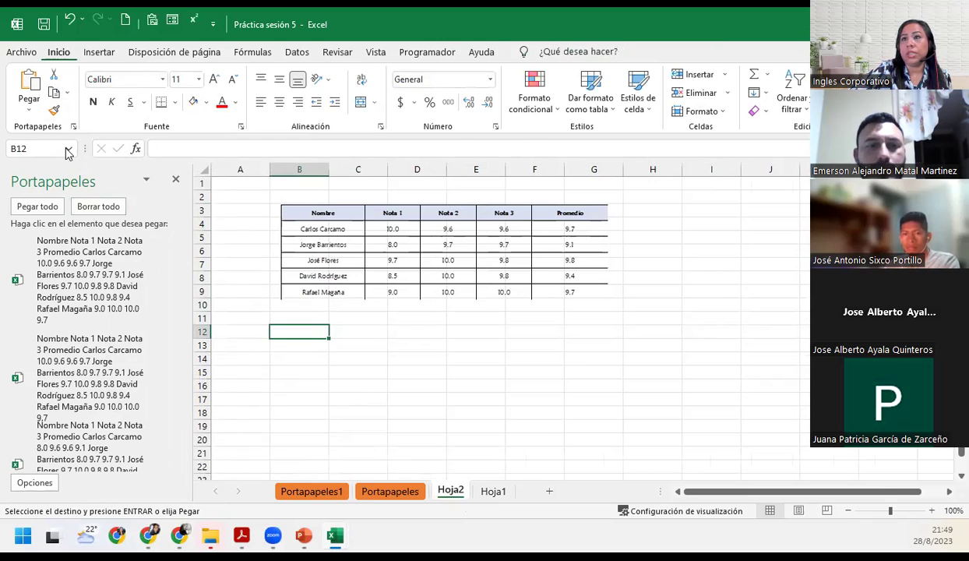
left_click(29, 111)
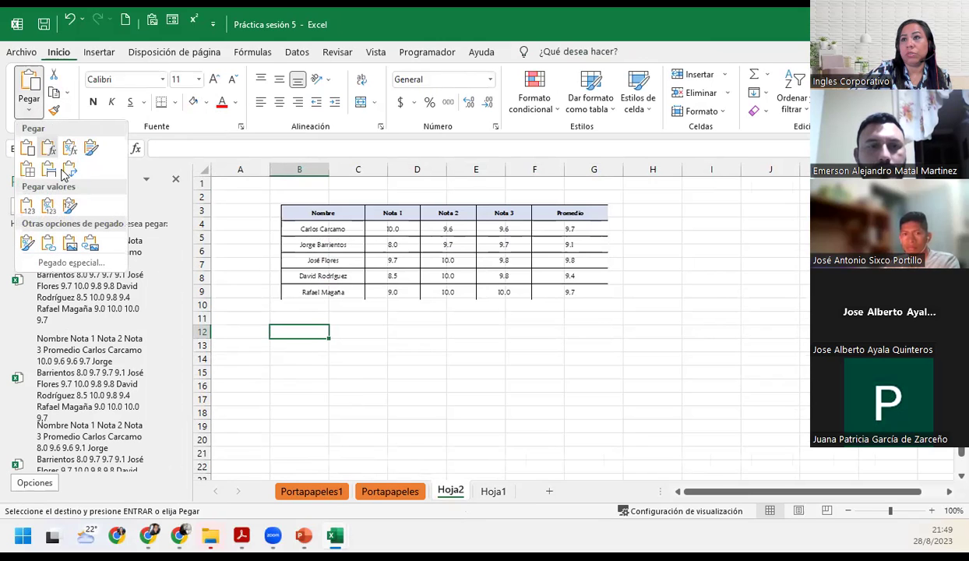
left_click(77, 244)
Move and shrink the new table picture so it spans about B11 to F16, below the first picture.
left_click_drag(530, 386, 504, 267)
left_click_drag(916, 372, 439, 380)
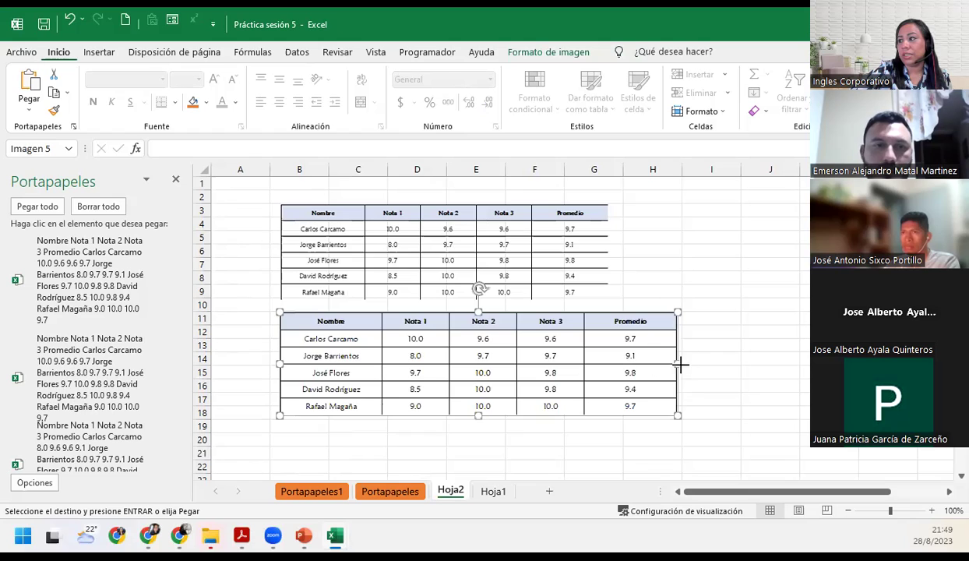
left_click_drag(595, 364, 551, 365)
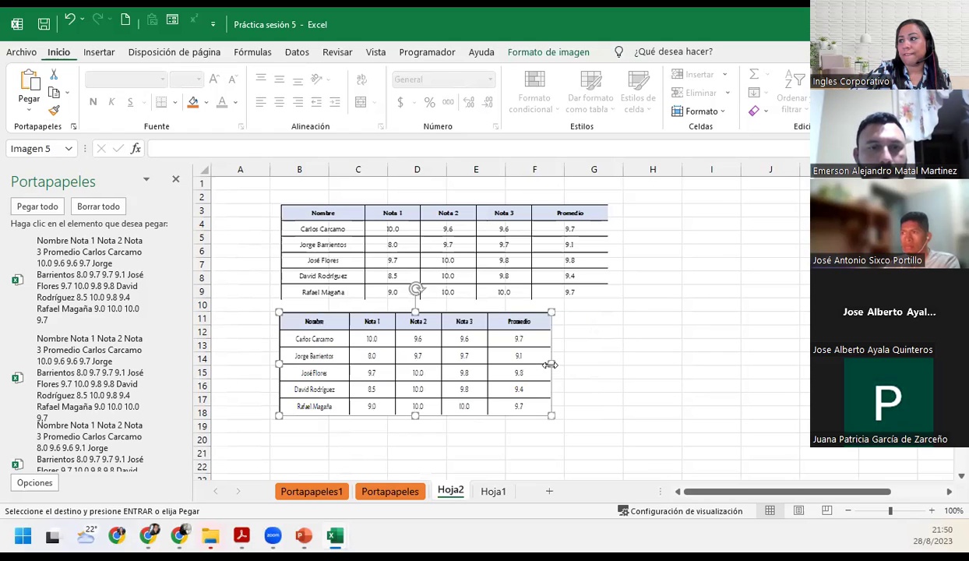
mouse_move(408, 340)
left_mouse_down()
mouse_move(422, 336)
mouse_move(409, 341)
left_mouse_up()
left_click(410, 398)
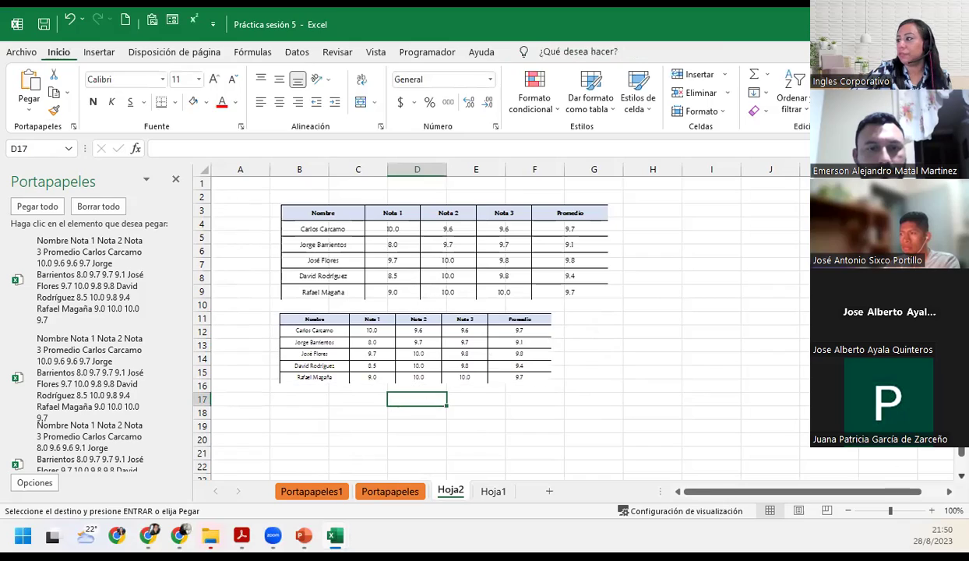
Zoom in to 230% on Hoja2 and compare the backgrounds of the two table pictures against the gridlines.
left_click(932, 511)
left_click(931, 511)
left_click(932, 510)
left_click(932, 510)
left_click(933, 511)
left_click(933, 510)
left_click(933, 510)
left_click(932, 510)
left_click(932, 510)
left_click(932, 510)
left_click(933, 510)
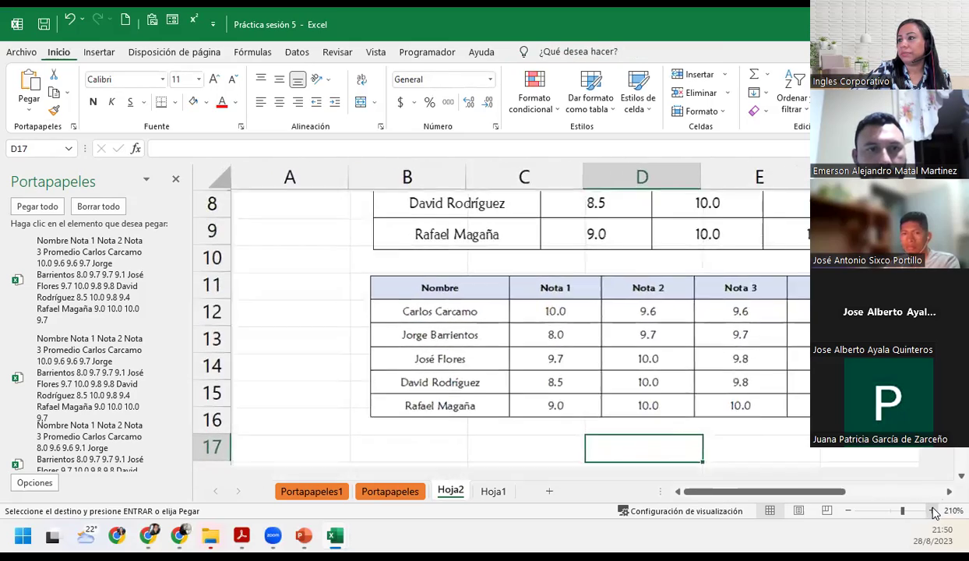
left_click(933, 510)
left_click(932, 510)
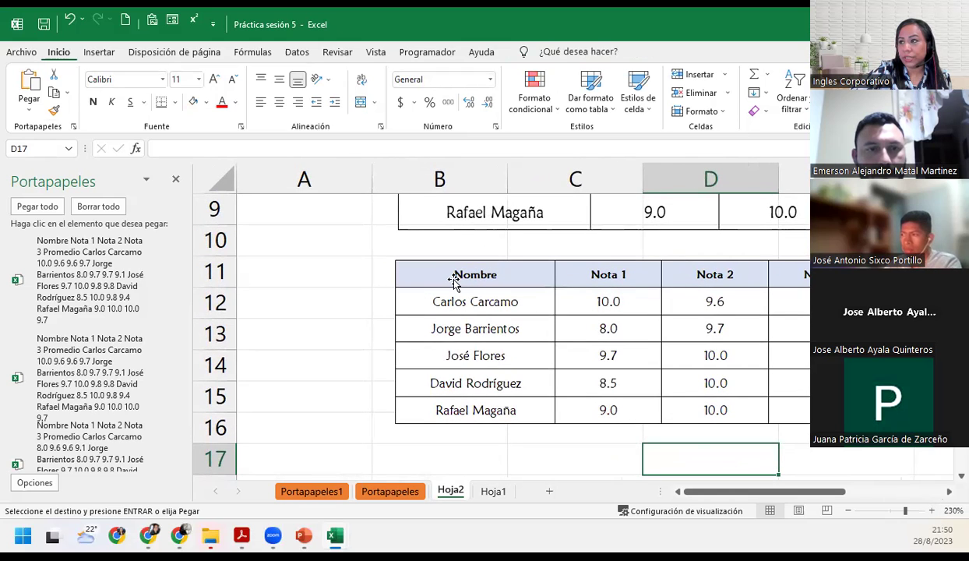
scroll(573, 292, "up", 3)
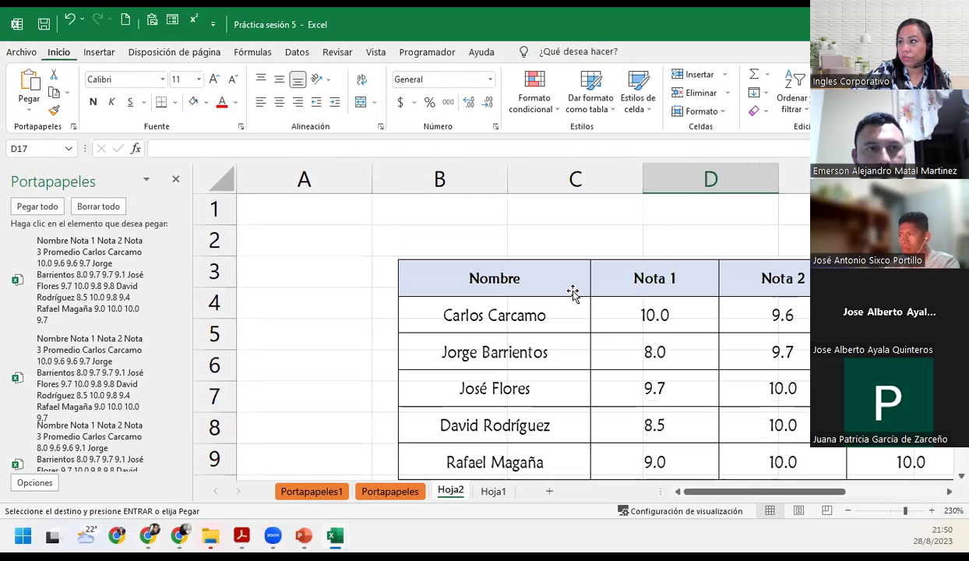
Move the upper table picture to about row 2 and the lower one to about row 9, aligning their left edges.
left_click(585, 318)
left_click_drag(584, 339, 524, 298)
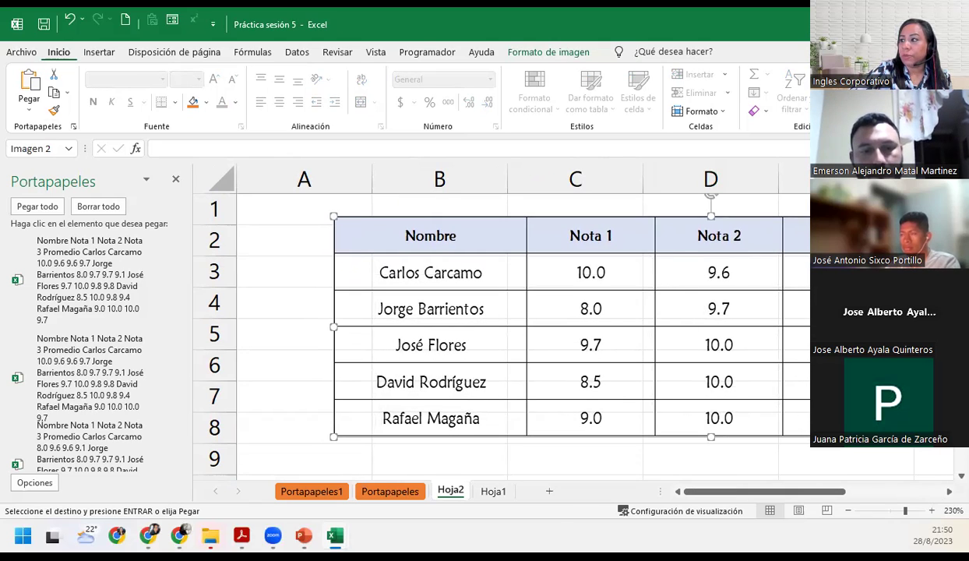
left_click(849, 510)
left_click(849, 511)
left_click(849, 510)
left_click(848, 510)
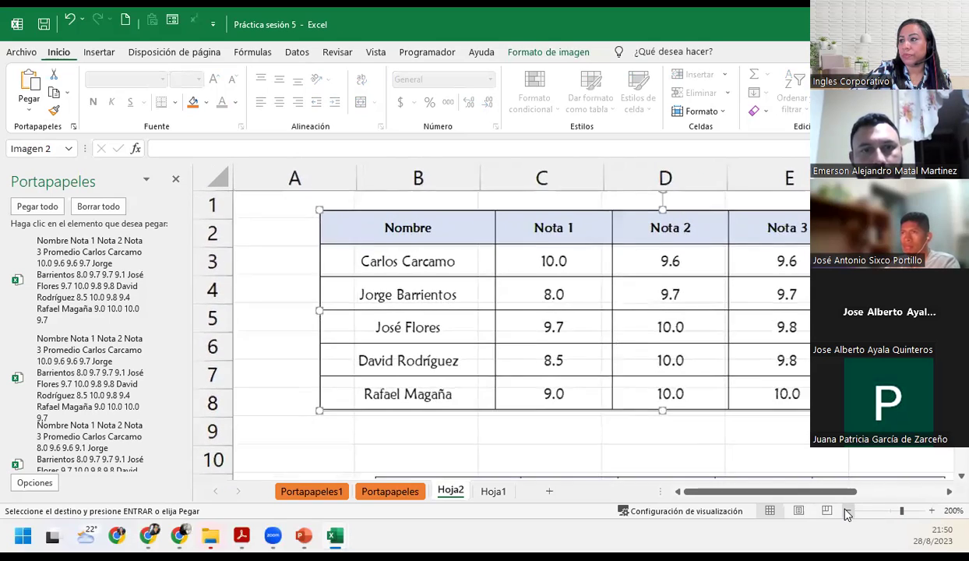
left_click(849, 510)
left_click(849, 511)
left_click(848, 510)
left_click(848, 510)
left_click(849, 510)
left_click(848, 510)
left_click(849, 511)
left_click(848, 510)
left_click(848, 510)
left_click_drag(379, 351, 355, 320)
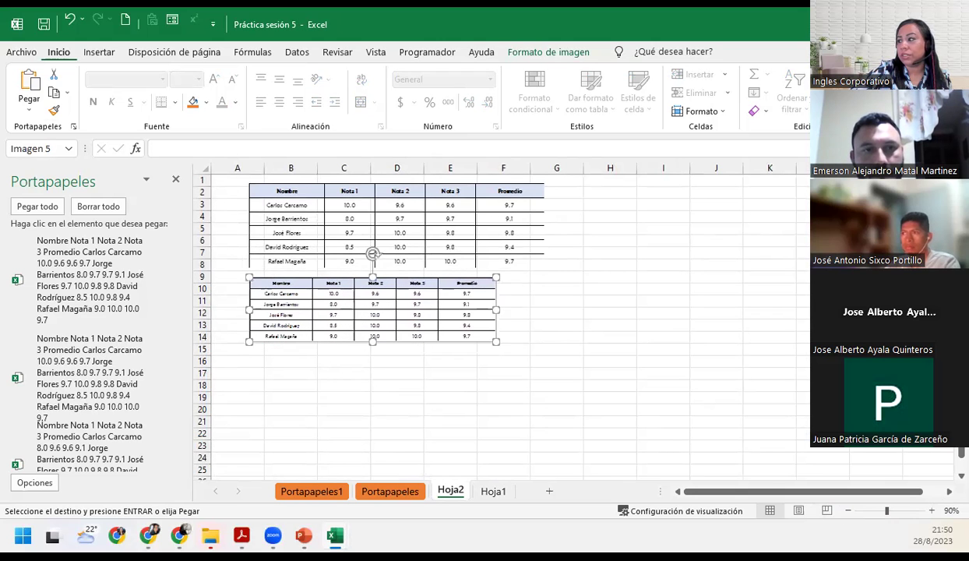
left_click(932, 510)
left_click(931, 510)
left_click(931, 511)
left_click(932, 511)
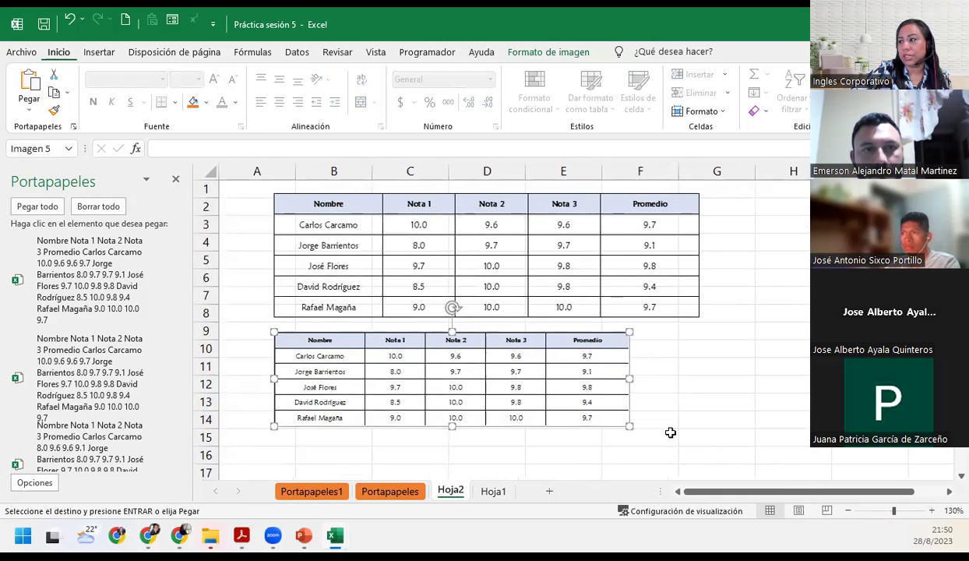
scroll(670, 432, "down", 1)
left_click(549, 403)
left_click(496, 358)
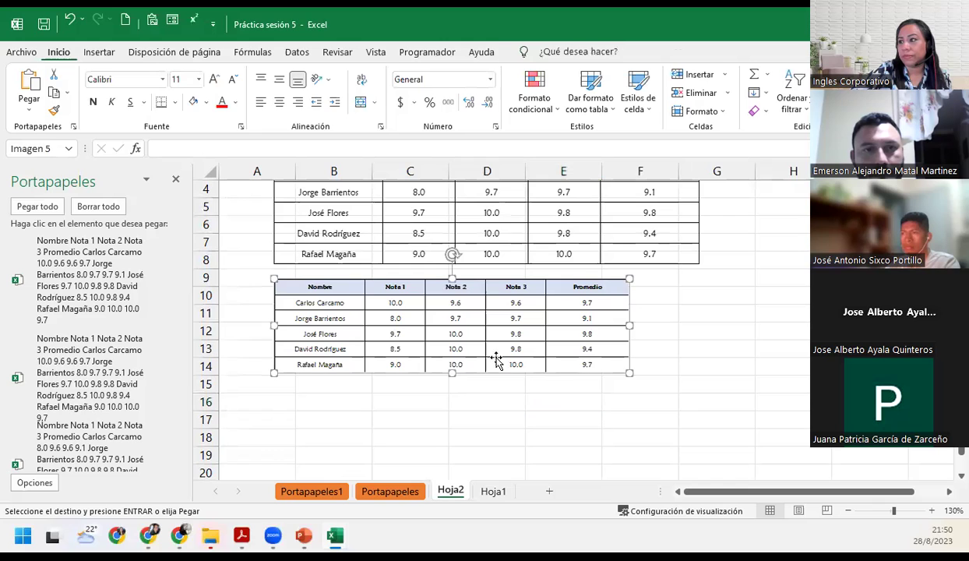
scroll(625, 411, "up", 1)
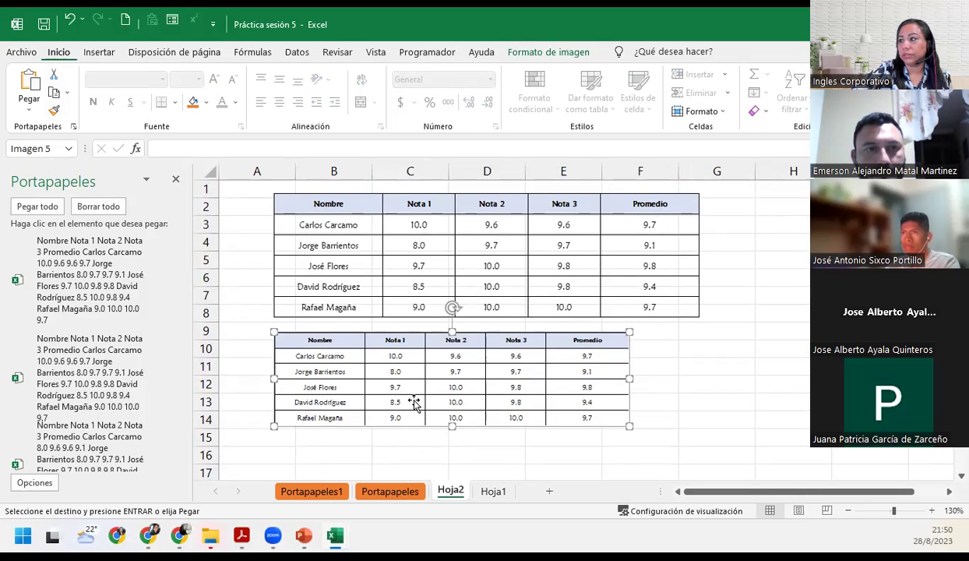
Try pasting the most recent clipboard-history table at B16 on Hoja2, and undo the paste.
left_click(319, 456)
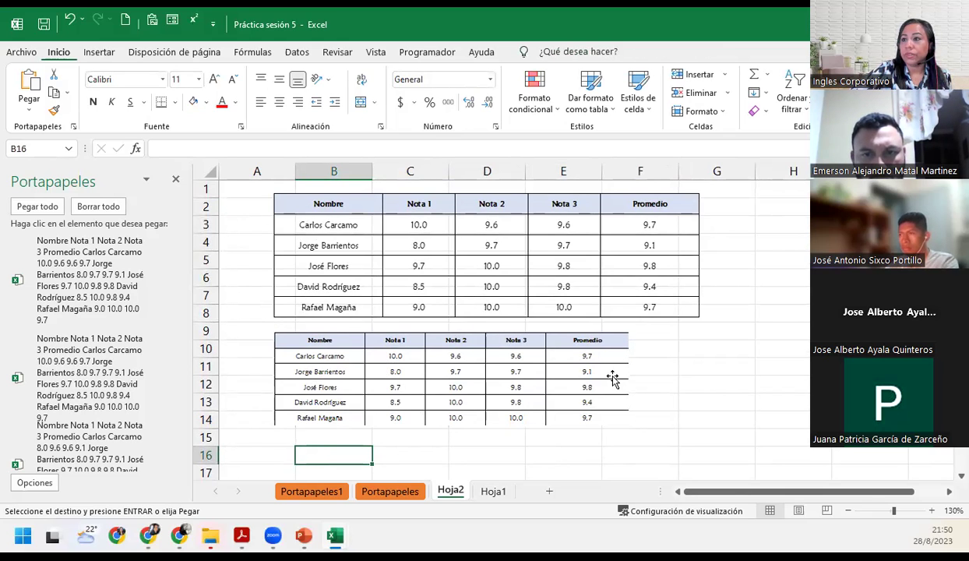
scroll(384, 366, "down", 1)
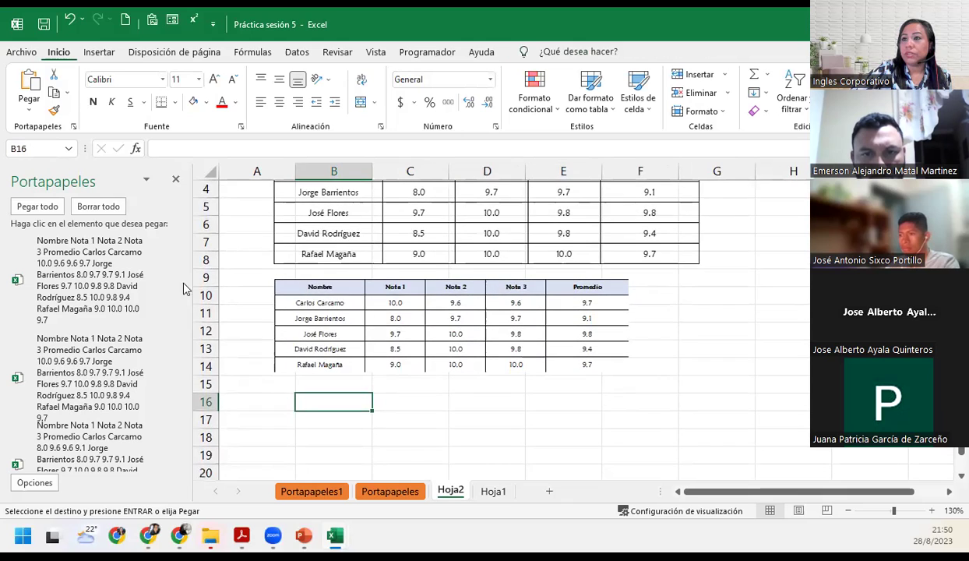
left_click(77, 267)
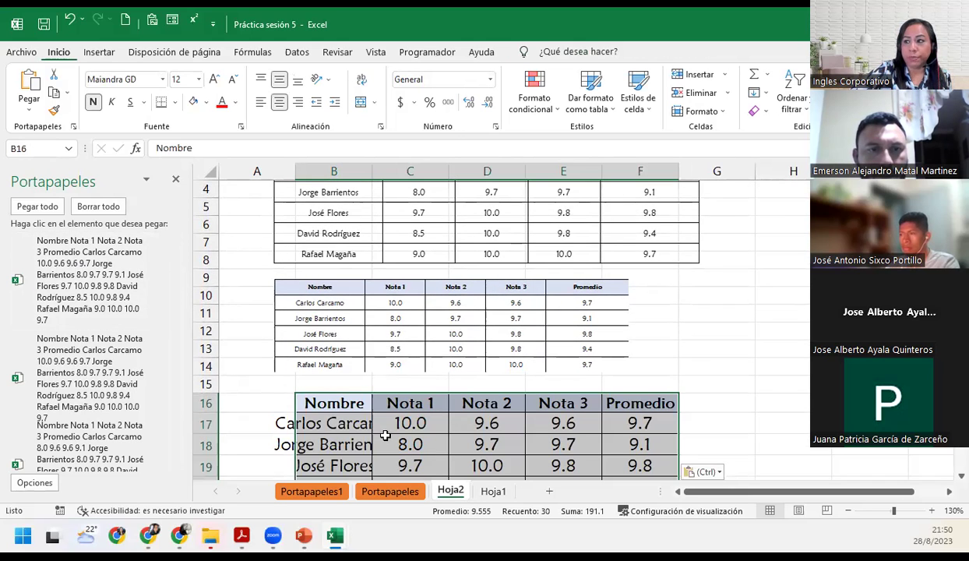
left_click(70, 23)
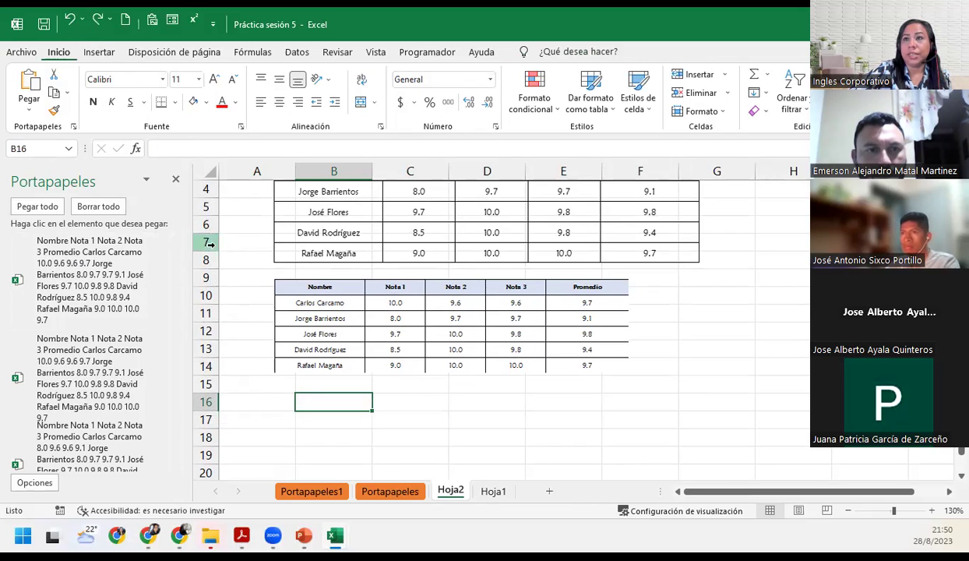
Copy the table B3:F8 on Portapapeles and paste it at B16 on Hoja2 as a linked picture.
left_click(383, 492)
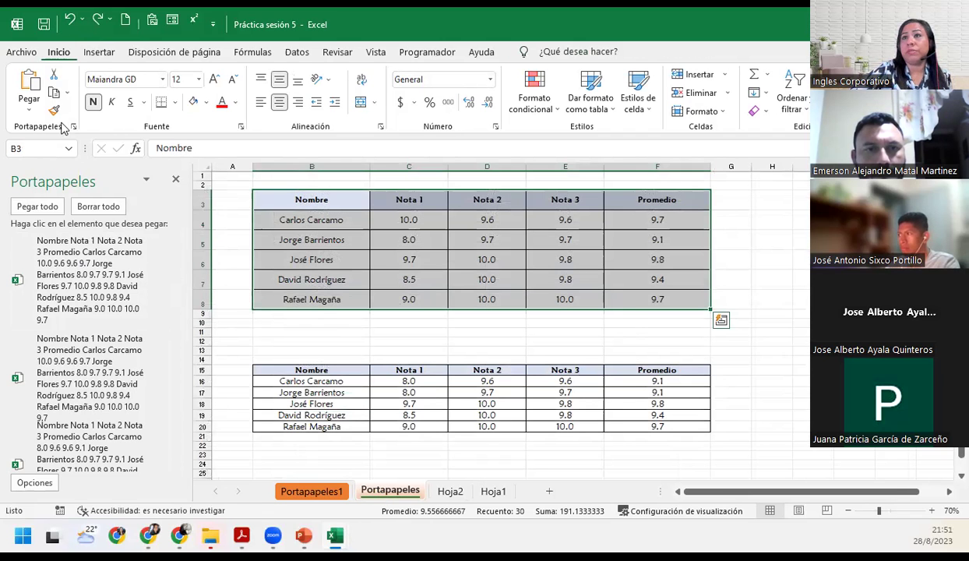
left_click(53, 92)
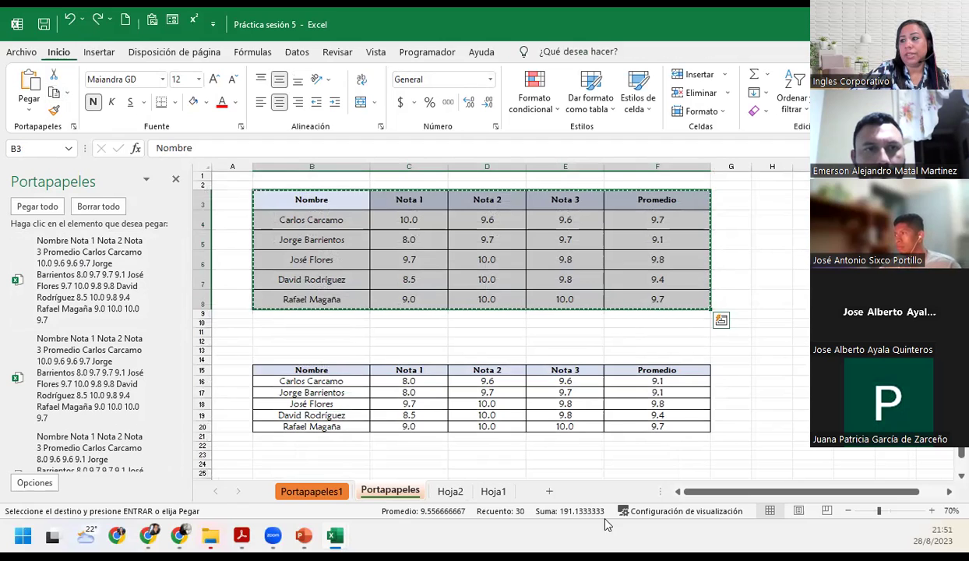
left_click(446, 492)
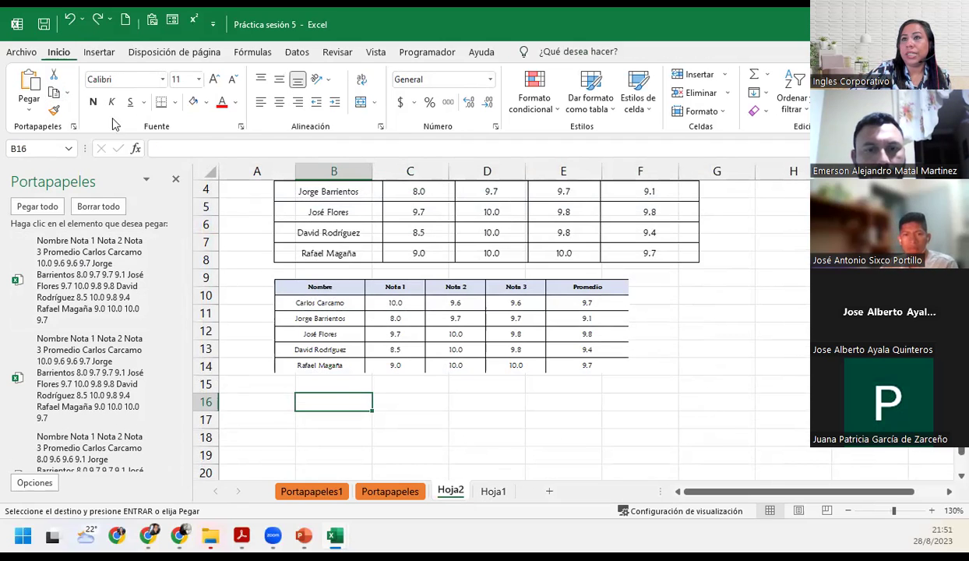
left_click(32, 117)
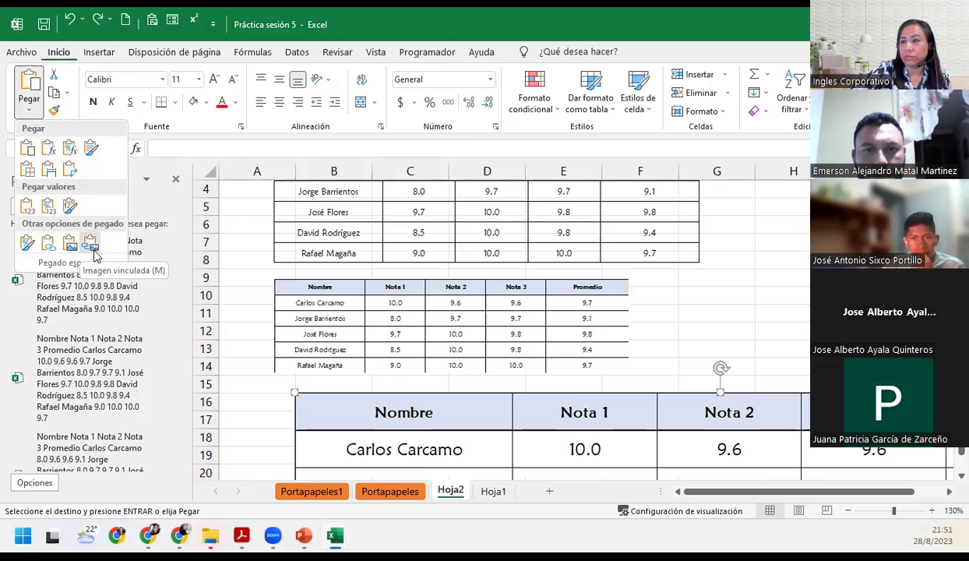
left_click(94, 251)
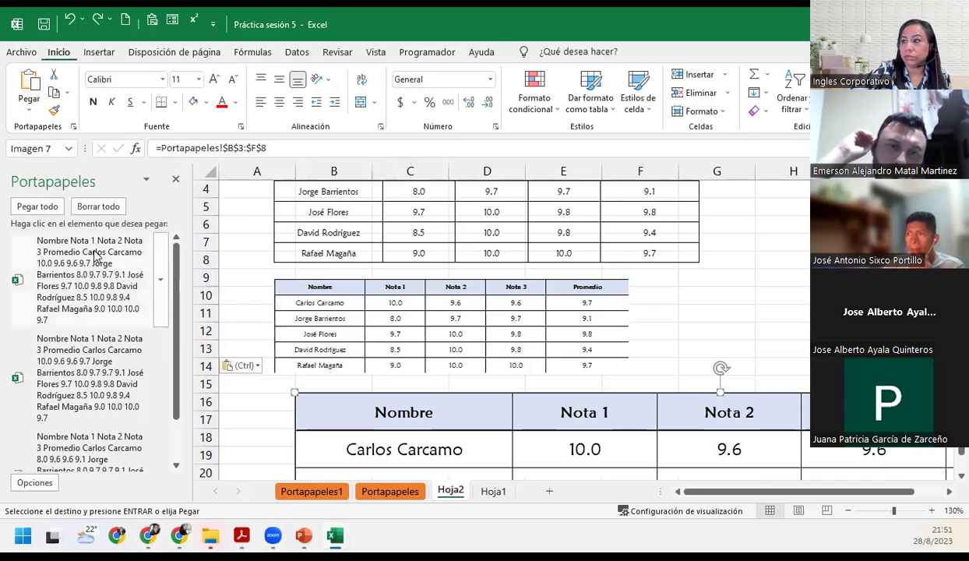
Shrink the linked table picture to about rows 16 to 23 and align its left edge with the two pictures above.
left_click(849, 512)
left_click(849, 512)
left_click(849, 512)
left_click(849, 512)
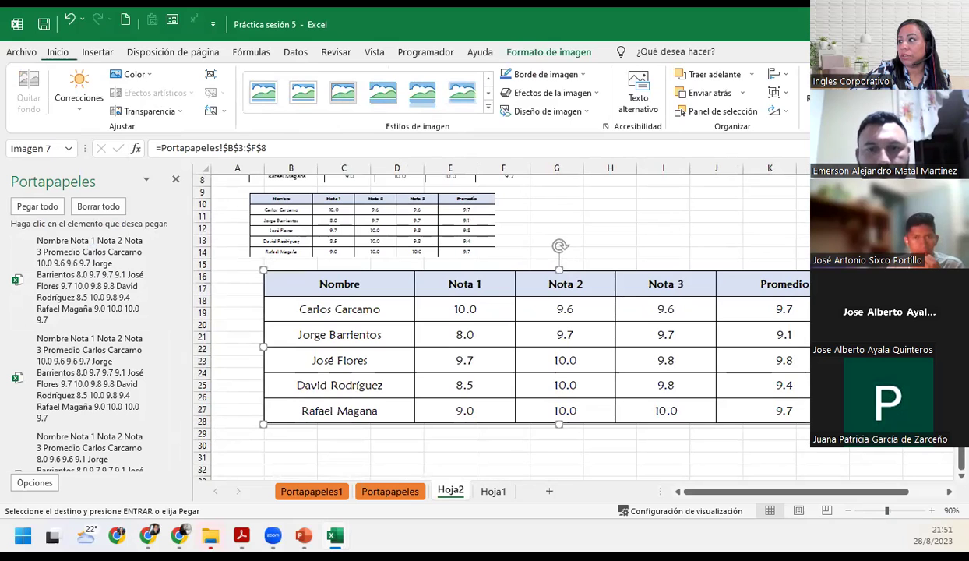
left_click_drag(855, 423, 620, 363)
scroll(436, 386, "up", 2)
left_click_drag(421, 389, 407, 401)
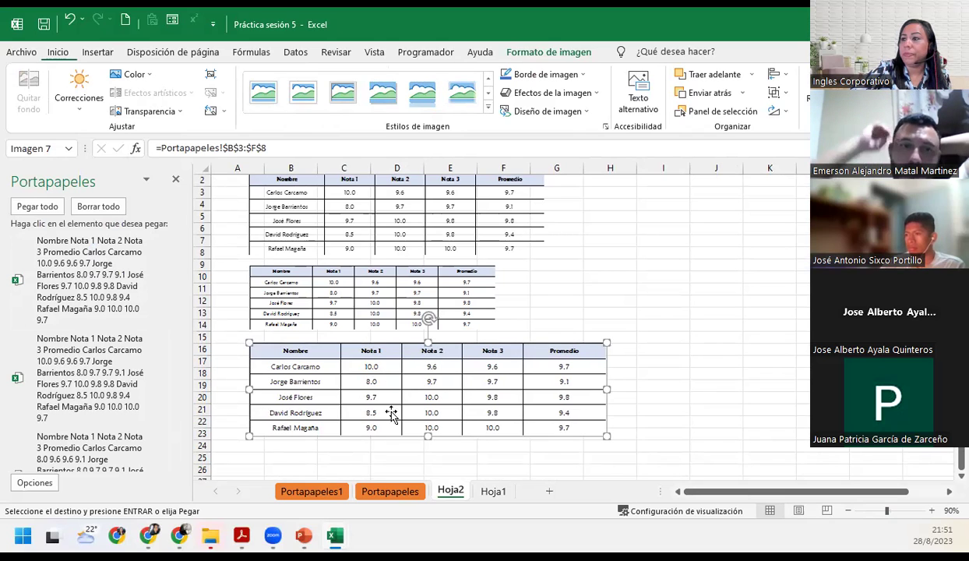
Set Nota 1 of the first student in C4 on the Portapapeles sheet to 8.
left_click(406, 491)
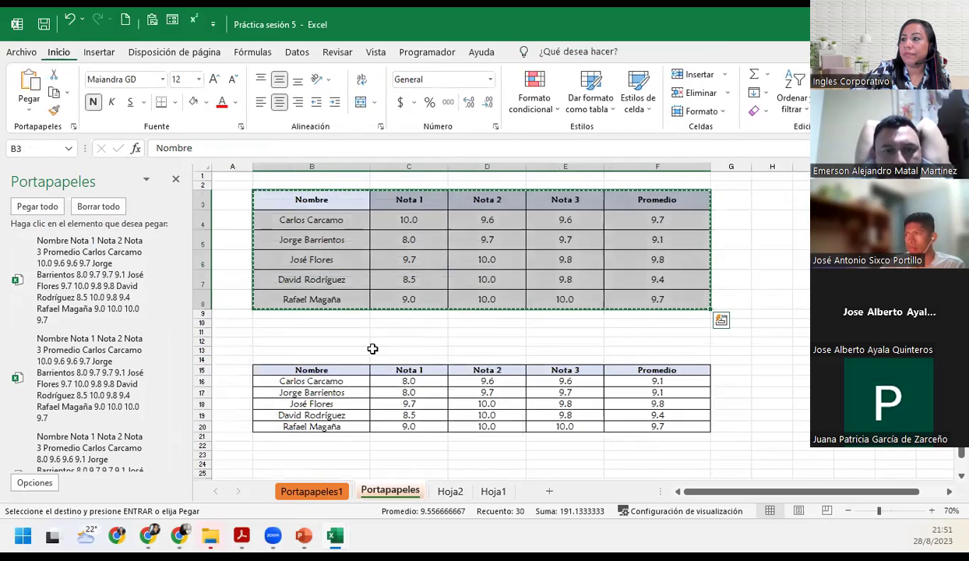
left_click(412, 221)
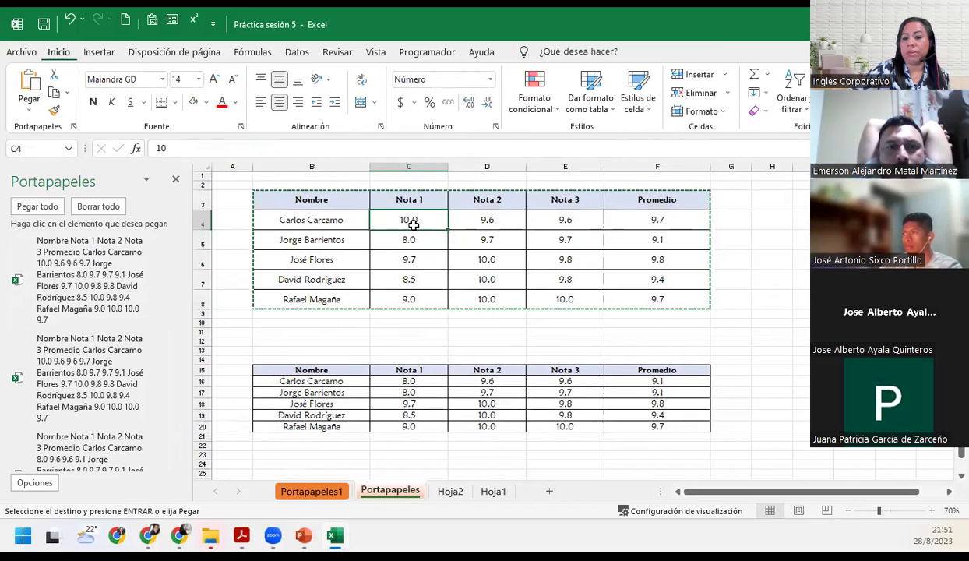
type("8")
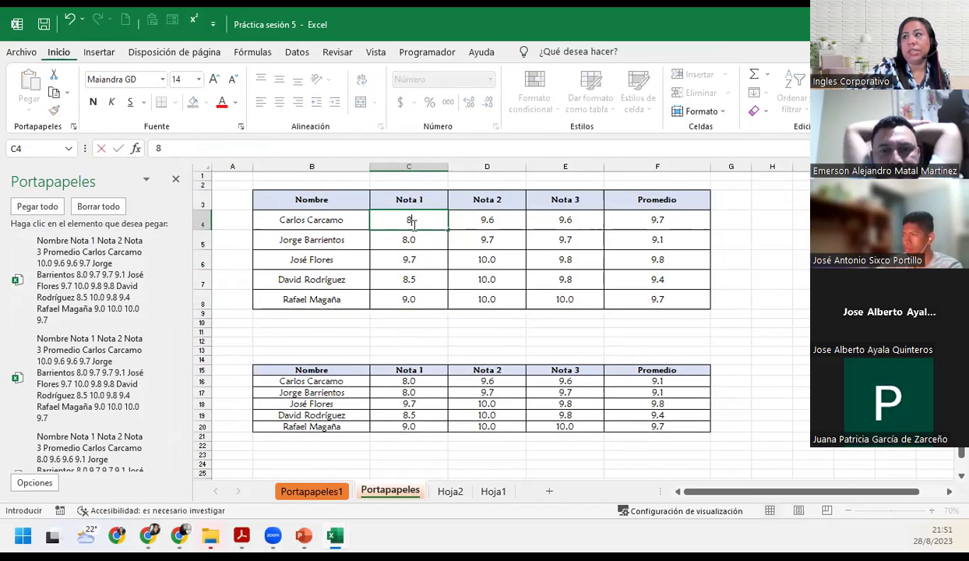
key("Return")
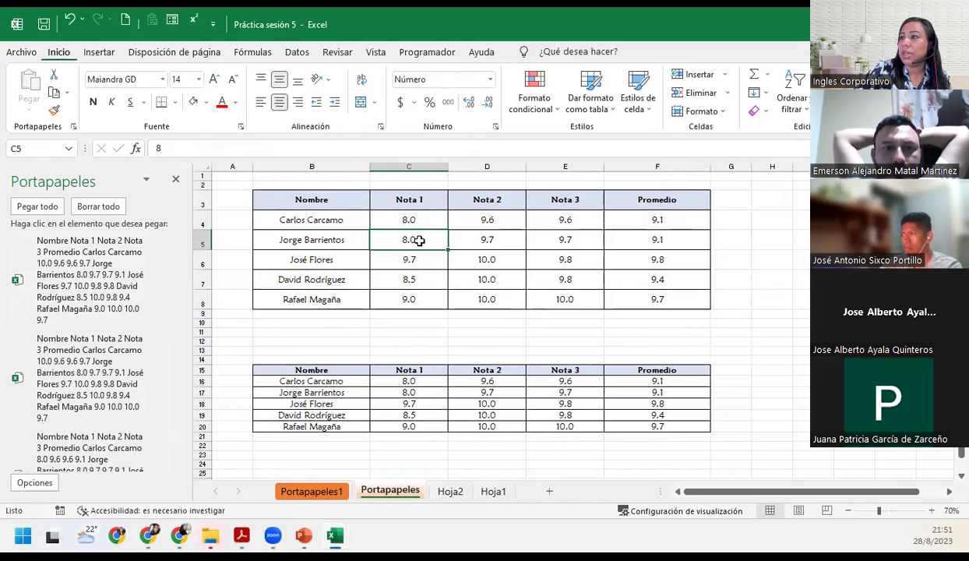
Set the fourth student's Nota 1 in C7 to 10.
key("Down")
key("Down")
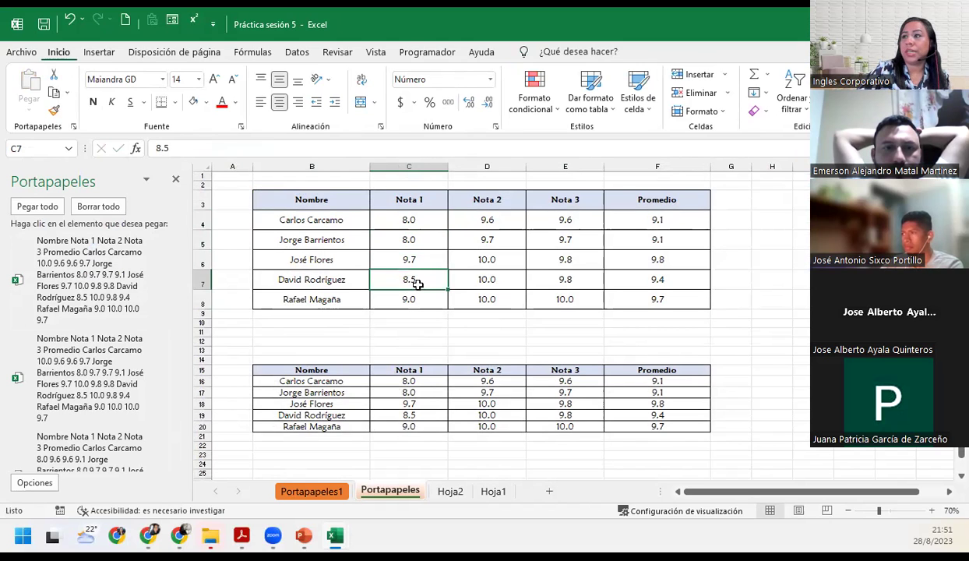
type("2")
key("BackSpace")
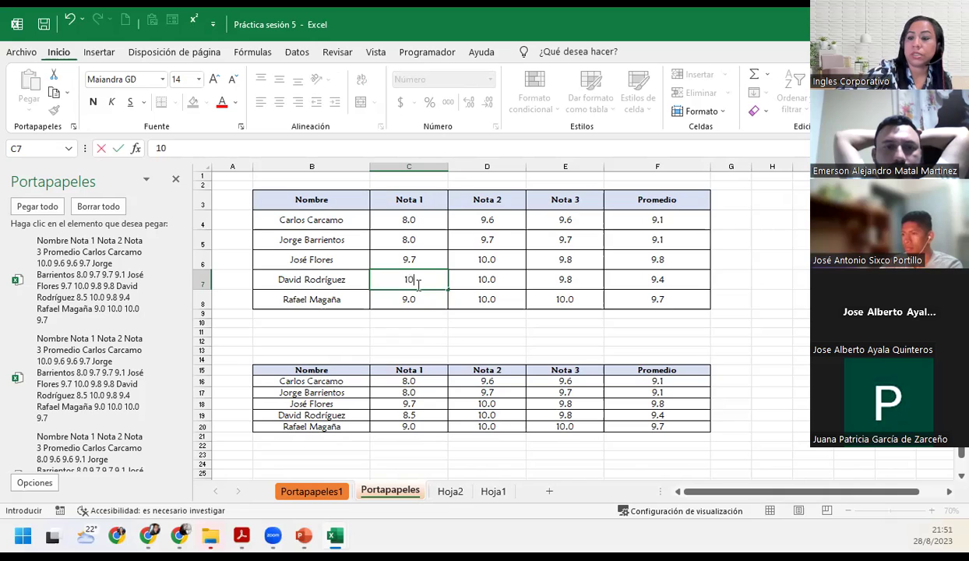
type("10")
key("Return")
left_click(418, 284)
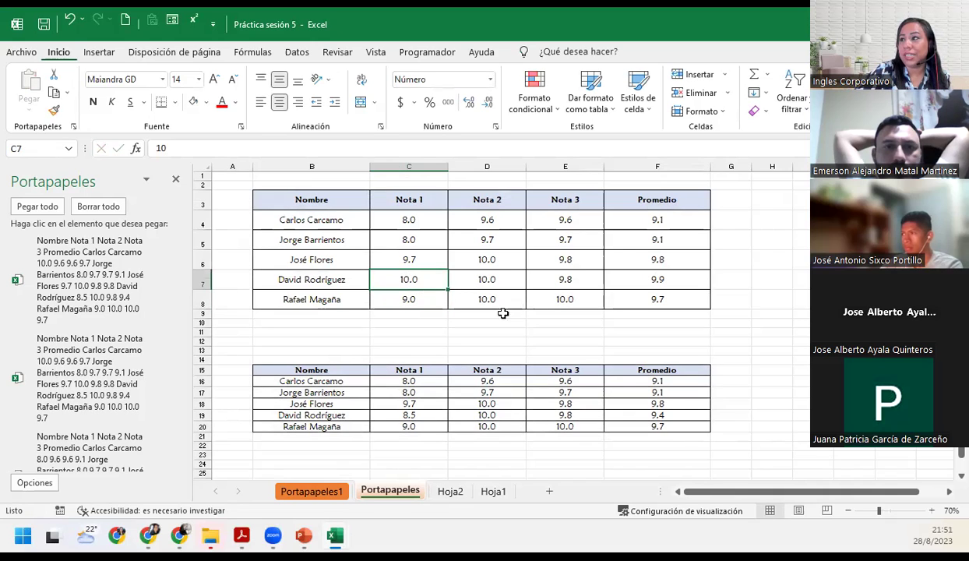
Enlarge Hoja2 to 160% and check the edited Nota 1 grades in the linked table picture.
left_click(451, 492)
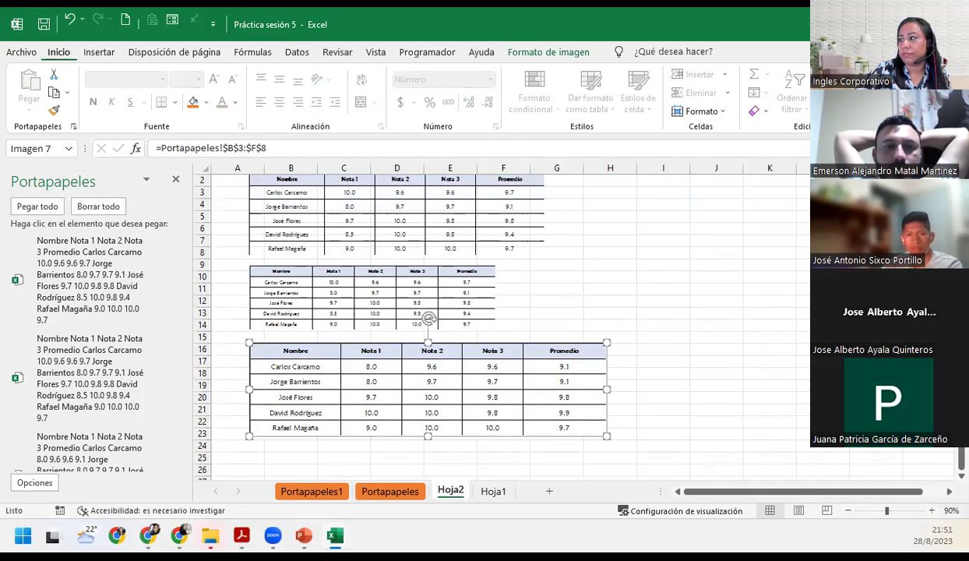
left_click(932, 511)
left_click(931, 510)
left_click(931, 510)
left_click(931, 511)
left_click(931, 511)
left_click(931, 510)
left_click(931, 510)
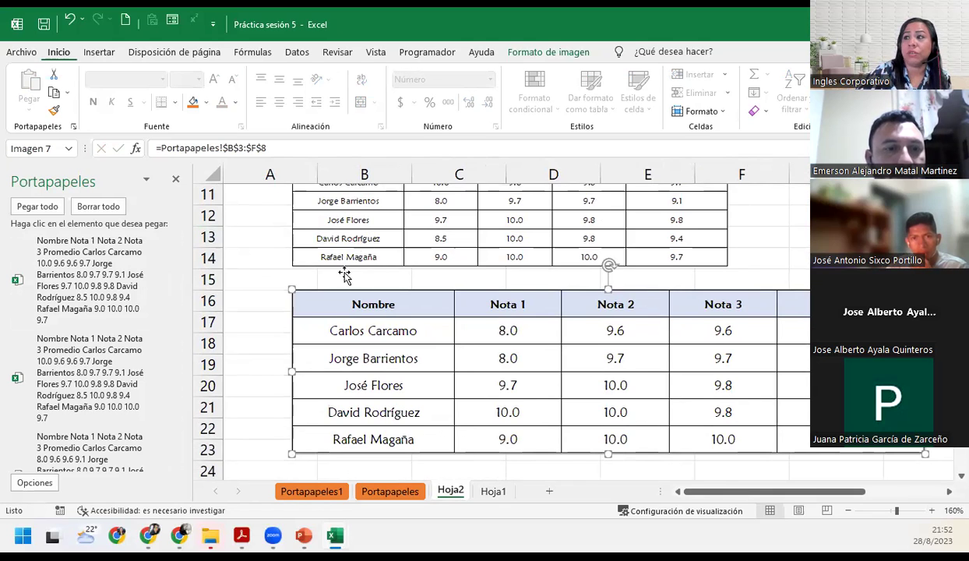
left_click(265, 362)
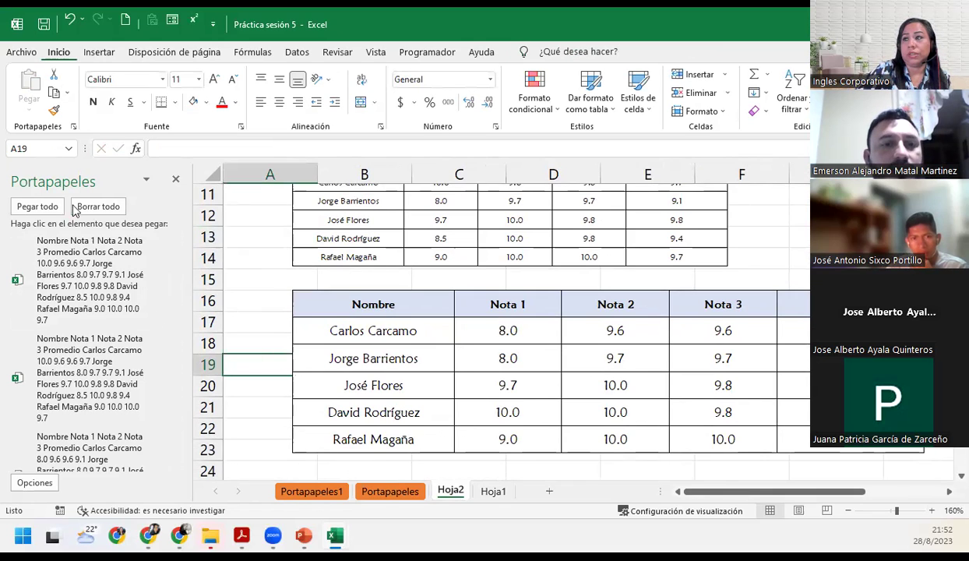
Copy the edited table B3:F8 on Portapapeles and review the available paste options on Hoja2 without pasting.
left_click(397, 492)
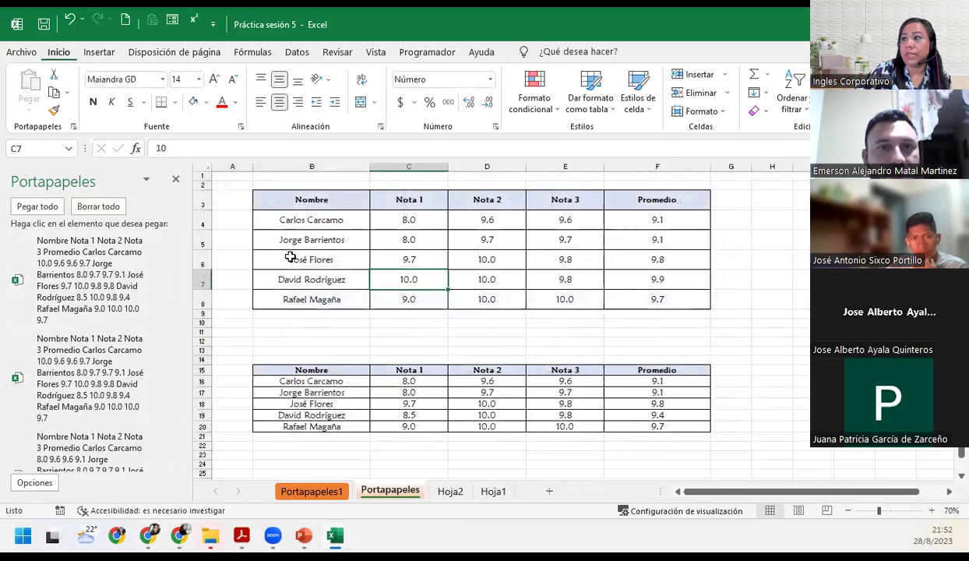
left_click_drag(294, 200, 648, 299)
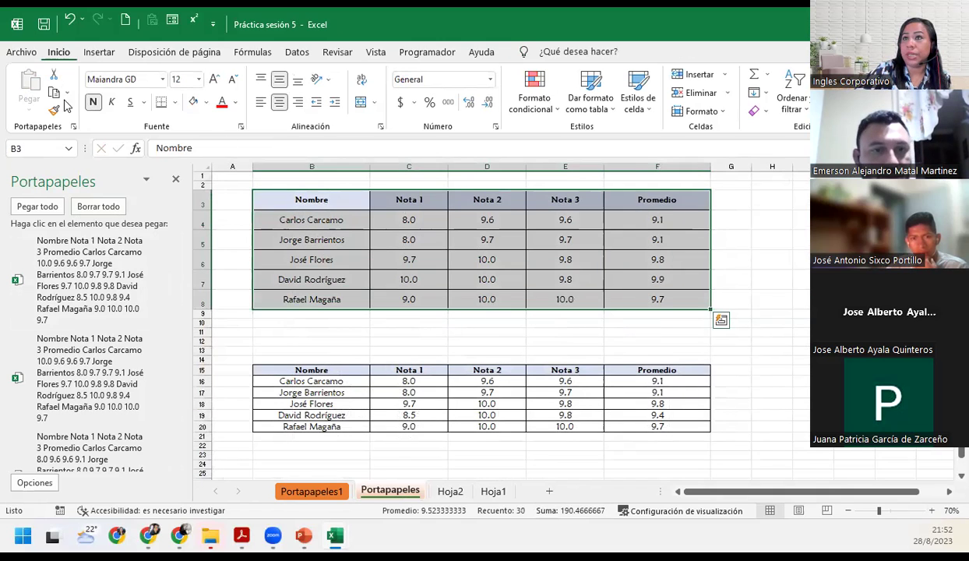
key("ctrl+c")
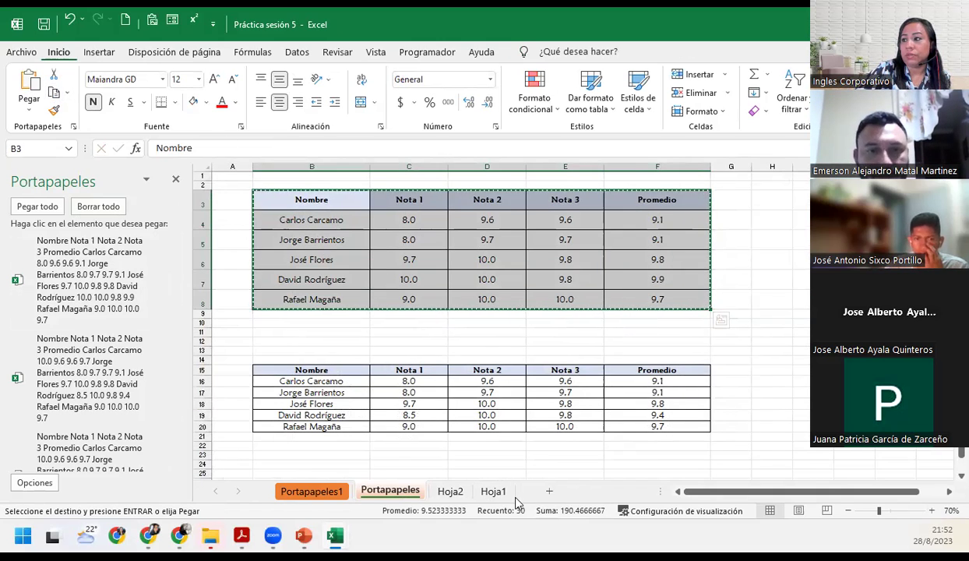
left_click(448, 492)
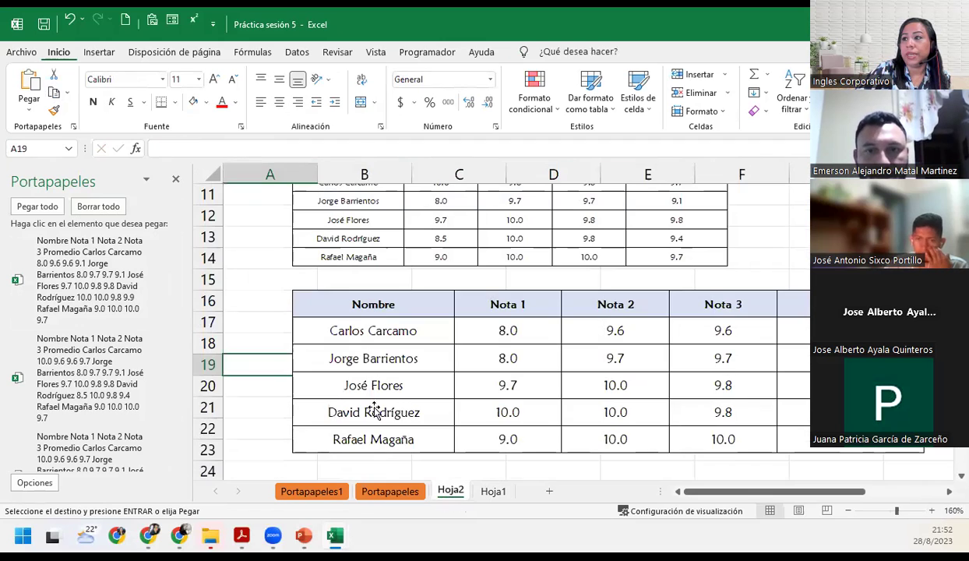
left_click(28, 109)
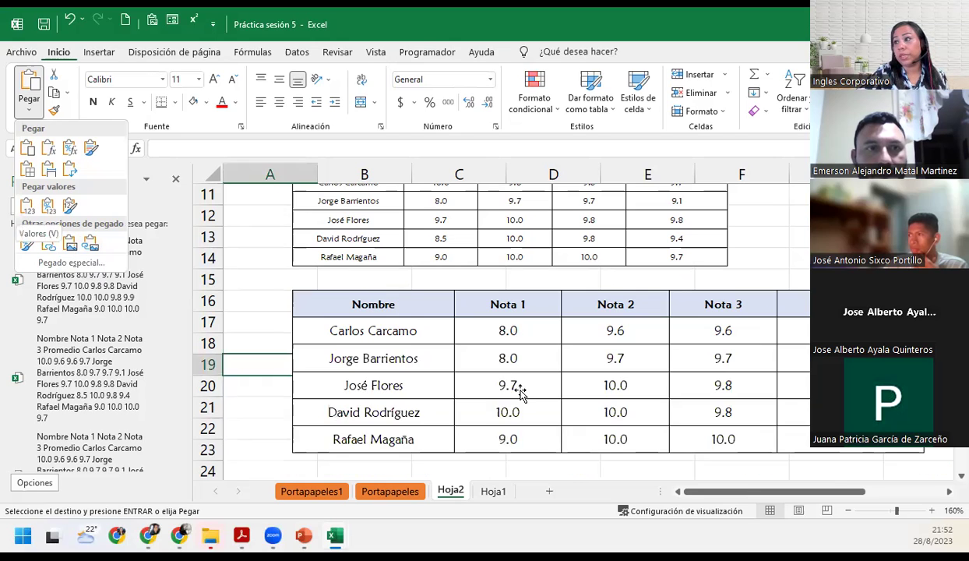
left_click(518, 391)
Zoom Hoja2 out from 160% and compare the linked table picture with the two unlinked pictures above it.
scroll(799, 467, "down", 3)
scroll(799, 467, "up", 7)
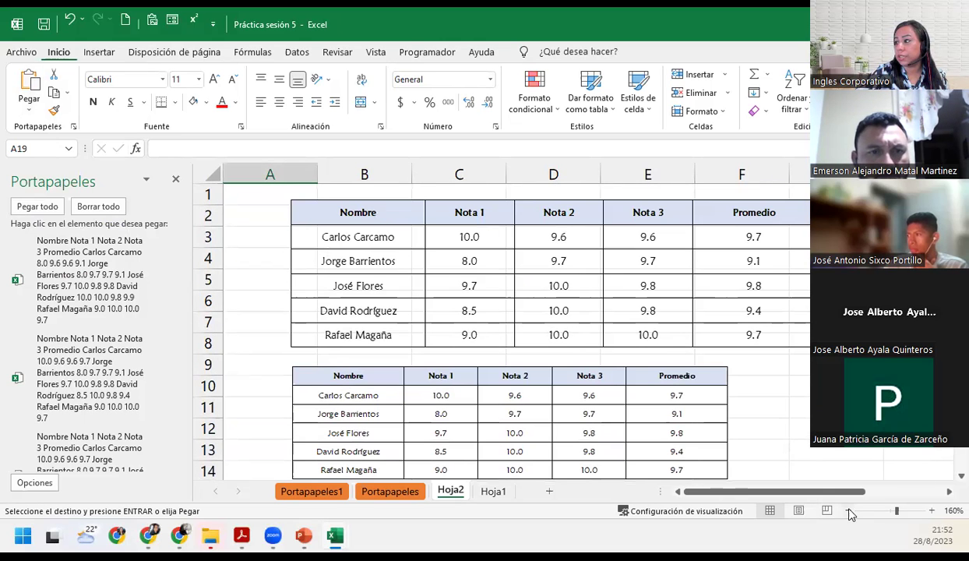
left_click(849, 510)
left_click(848, 510)
left_click(848, 511)
left_click(848, 510)
left_click(848, 510)
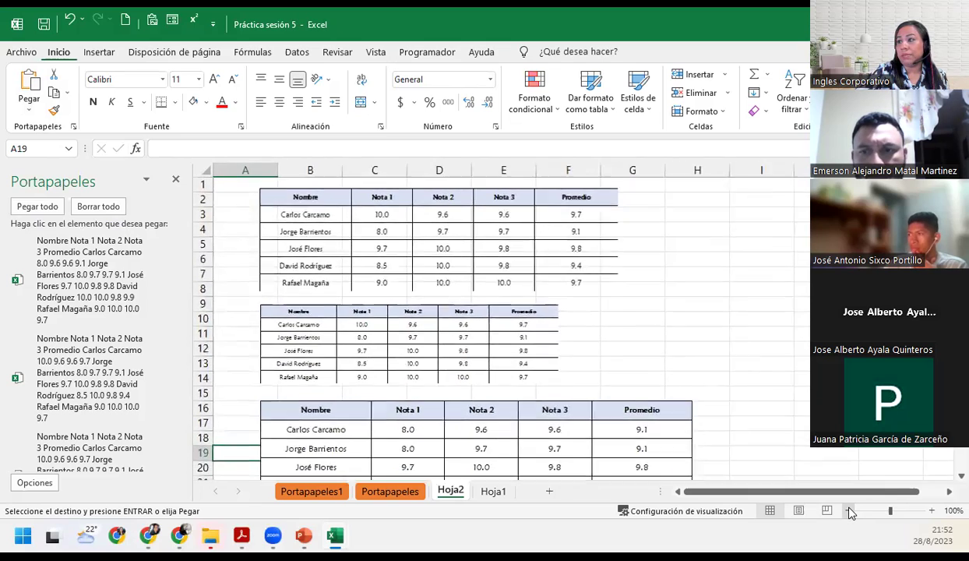
left_click(848, 510)
left_click(429, 441)
scroll(429, 441, "down", 2)
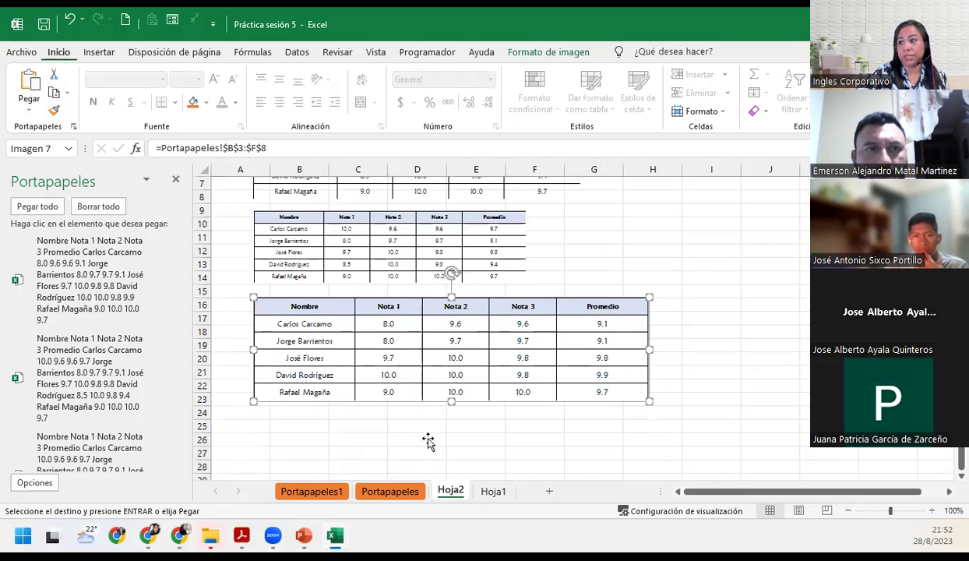
Cancel the pending copy on Portapapeles and set the fifth student's Nota 1 in C8 to 10.
left_click(389, 490)
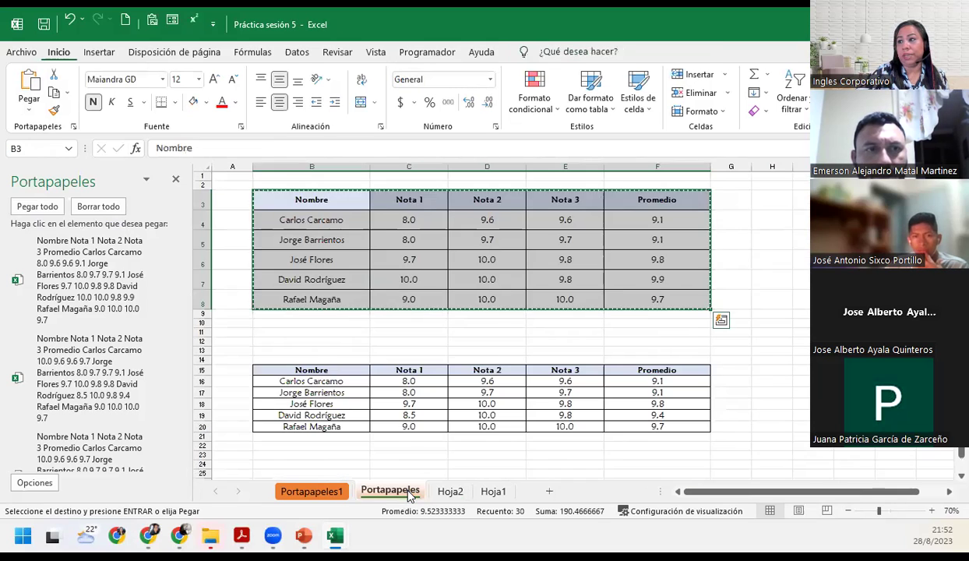
left_click(399, 200)
key("Escape")
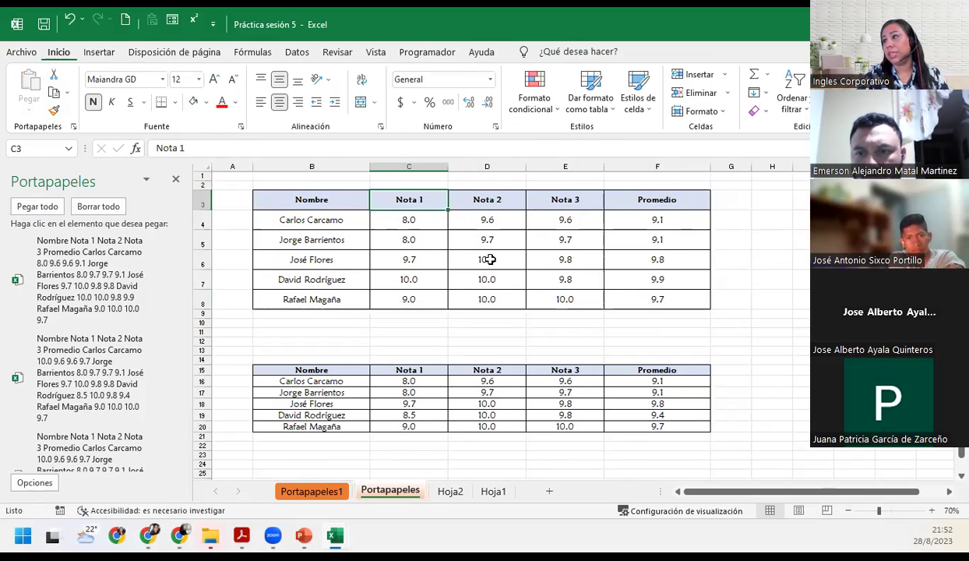
left_click(486, 299)
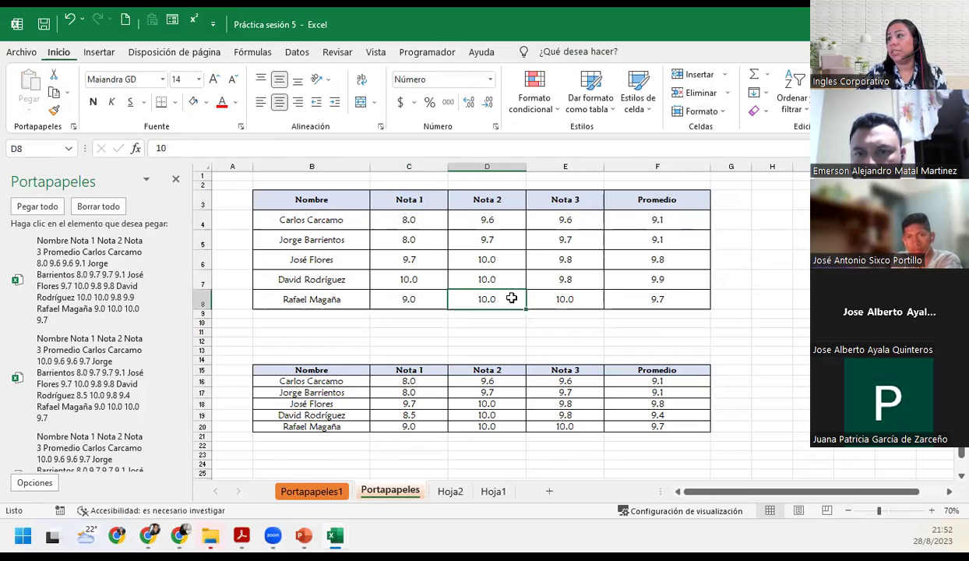
left_click(403, 308)
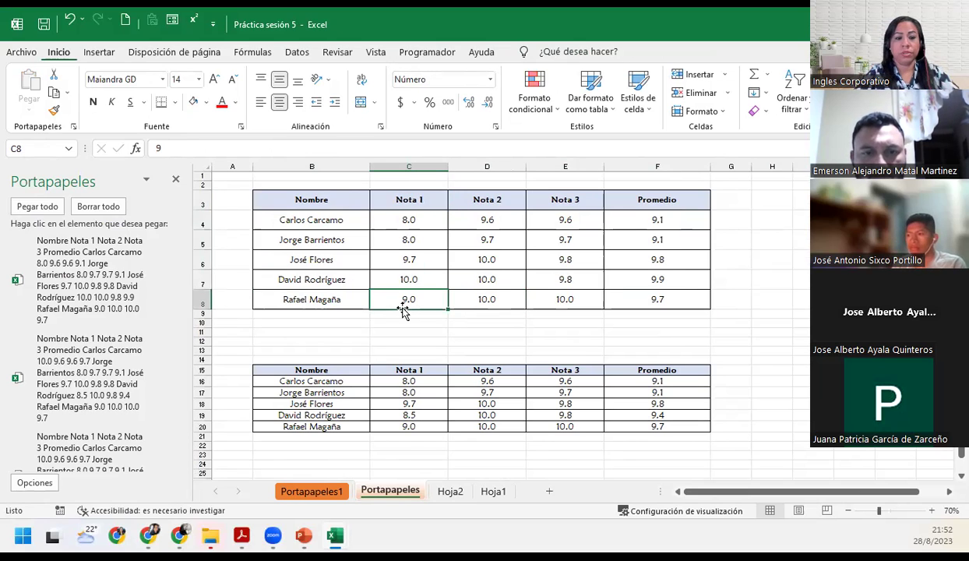
type("10")
key("Return")
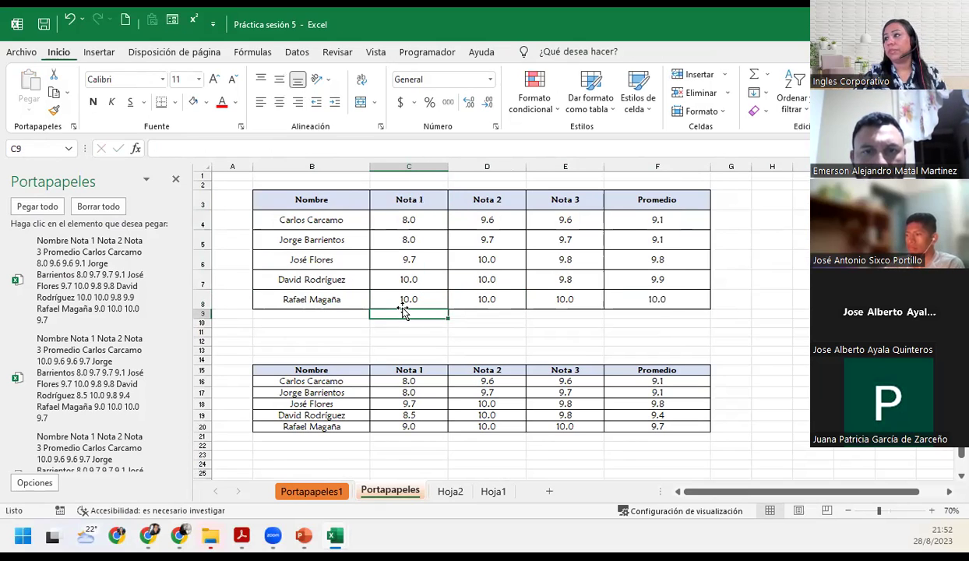
Check the edited grade in the linked table picture on Hoja2 and view the transposed country list on Portapapeles1.
left_click(450, 493)
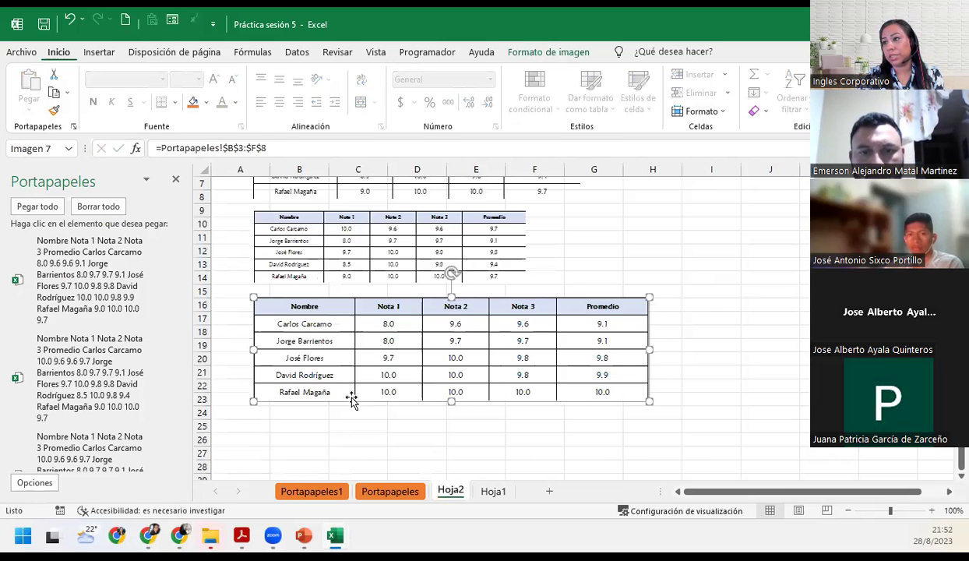
left_click(399, 435)
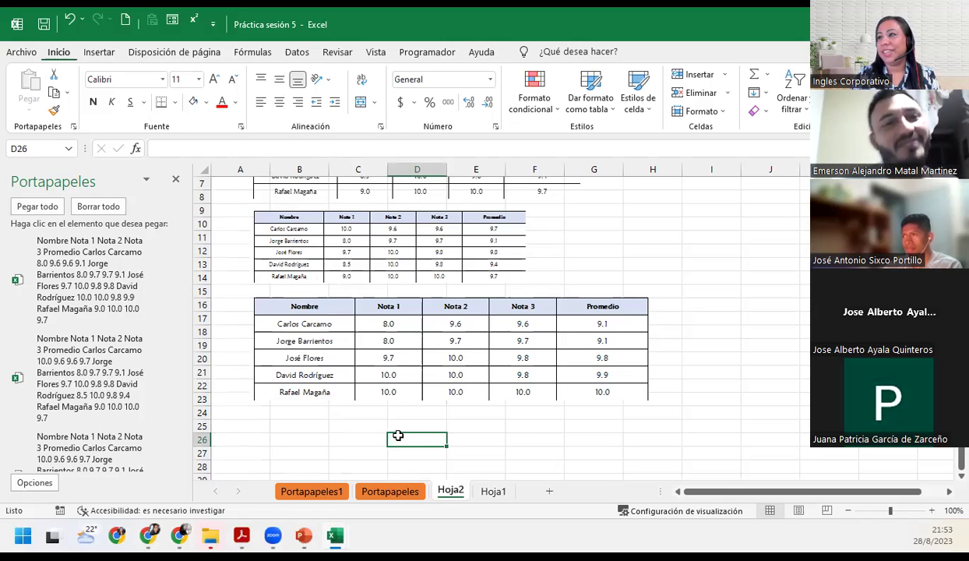
left_click(384, 488)
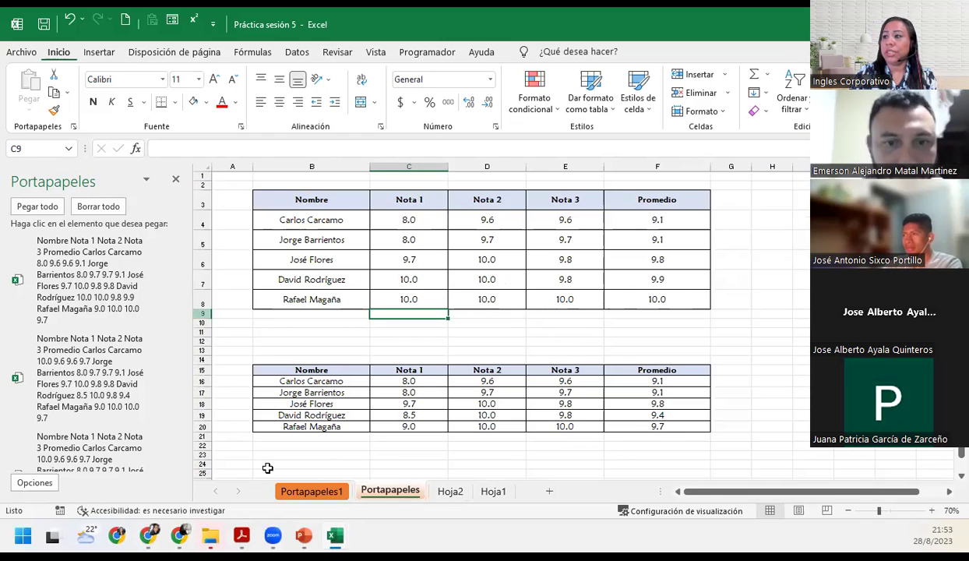
left_click(312, 490)
left_click(482, 376)
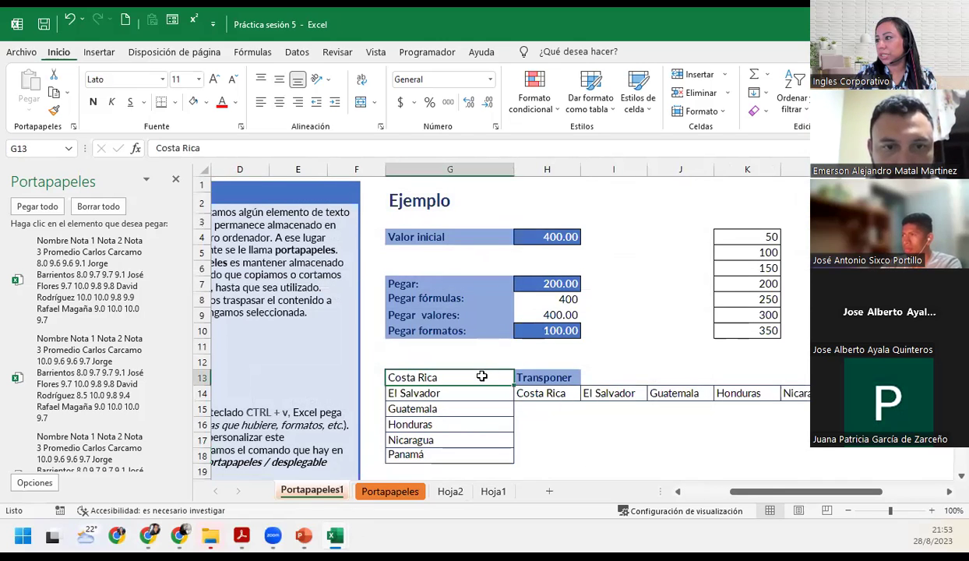
Copy the second grades table B15:F20 on Portapapeles and paste it transposed at B25.
left_click(390, 491)
left_click_drag(317, 194, 648, 303)
left_click_drag(310, 369, 530, 386)
left_click_drag(625, 423, 617, 421)
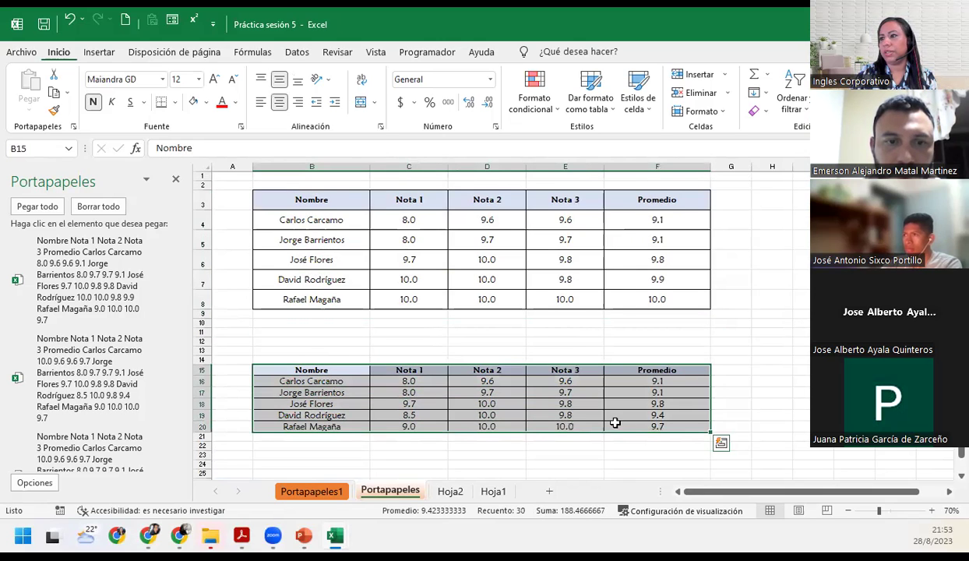
left_click(53, 94)
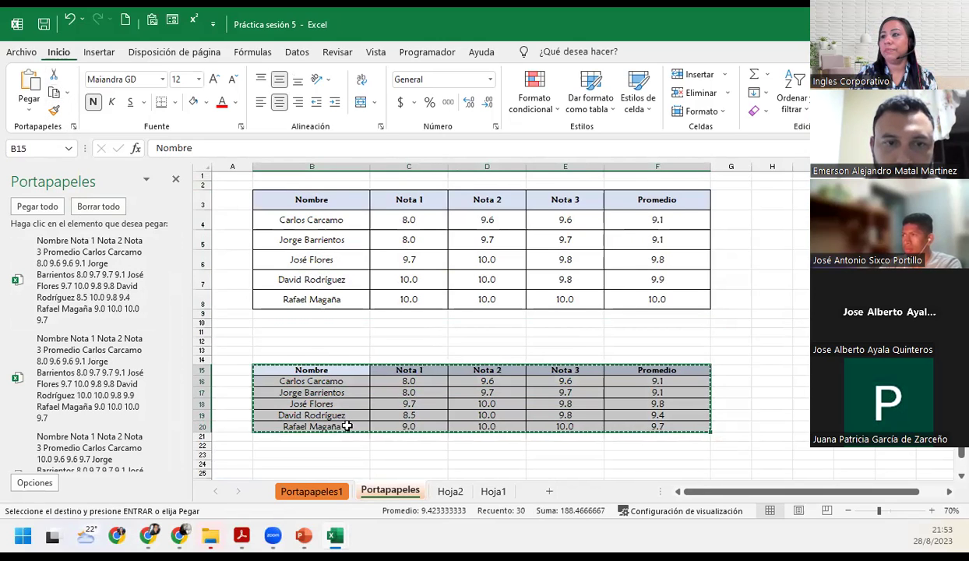
scroll(346, 425, "down", 2)
left_click(264, 367)
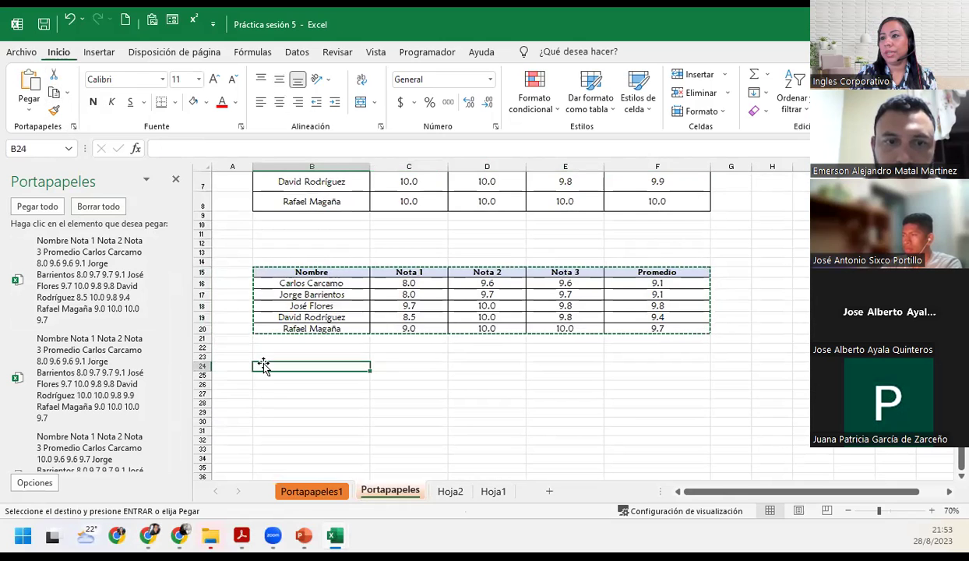
left_click(275, 374)
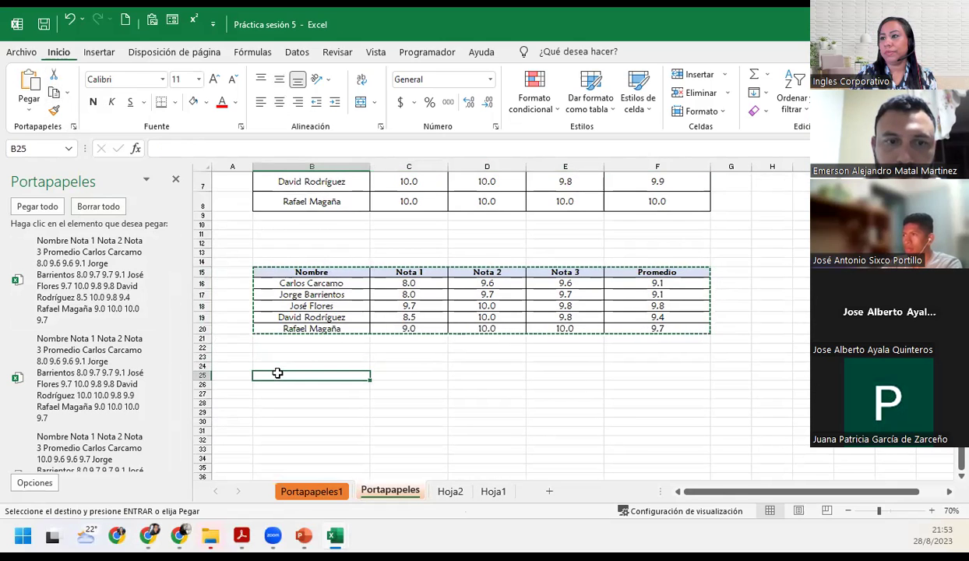
left_click(28, 113)
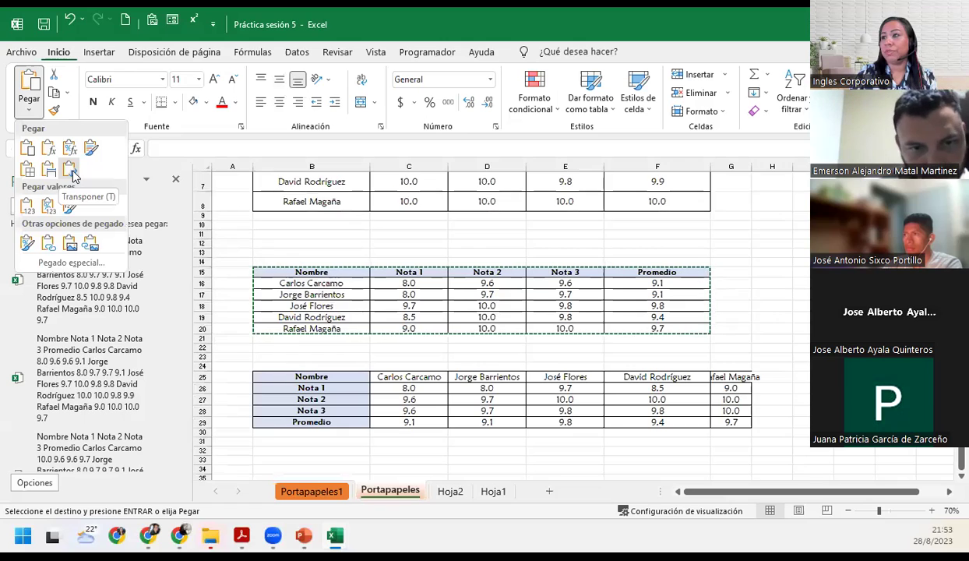
left_click(70, 176)
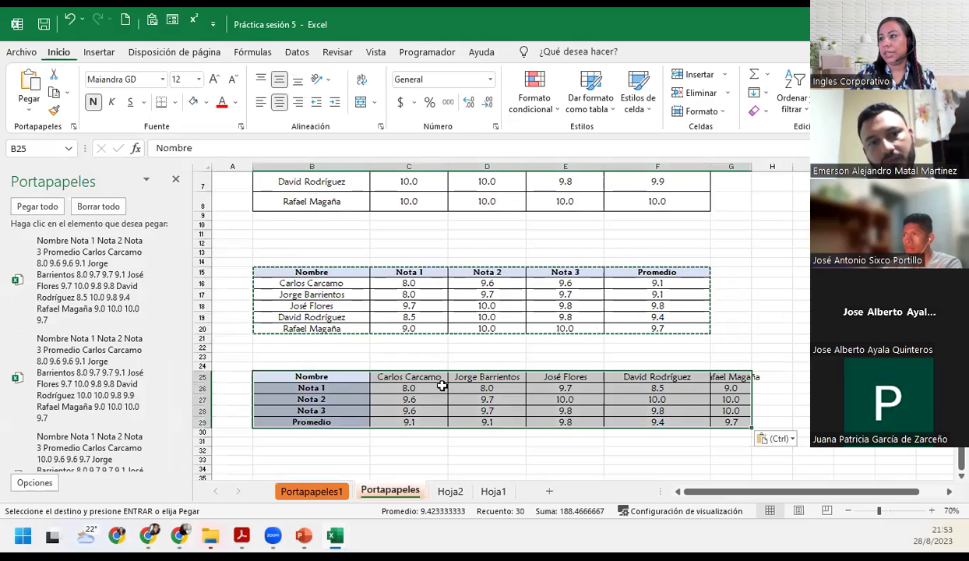
End the pending copy and widen column G to fit the last student's name in the transposed table.
left_click(440, 387)
key("Escape")
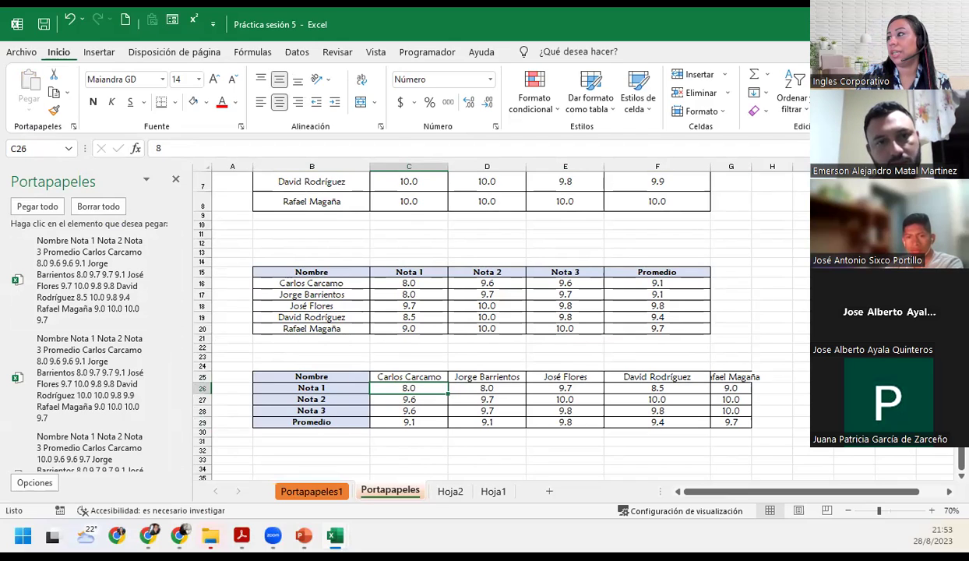
left_click_drag(746, 166, 787, 166)
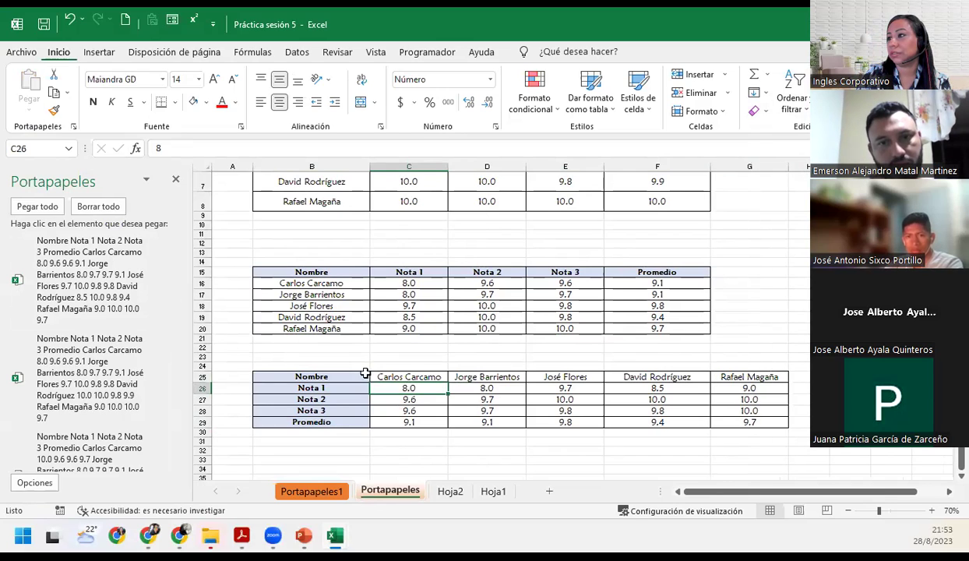
left_click(388, 410)
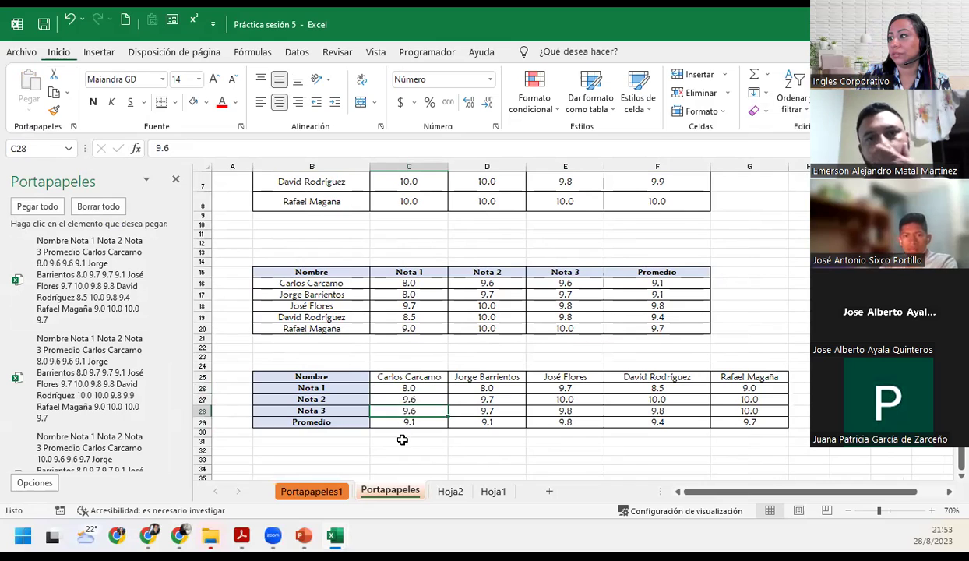
left_click(402, 441)
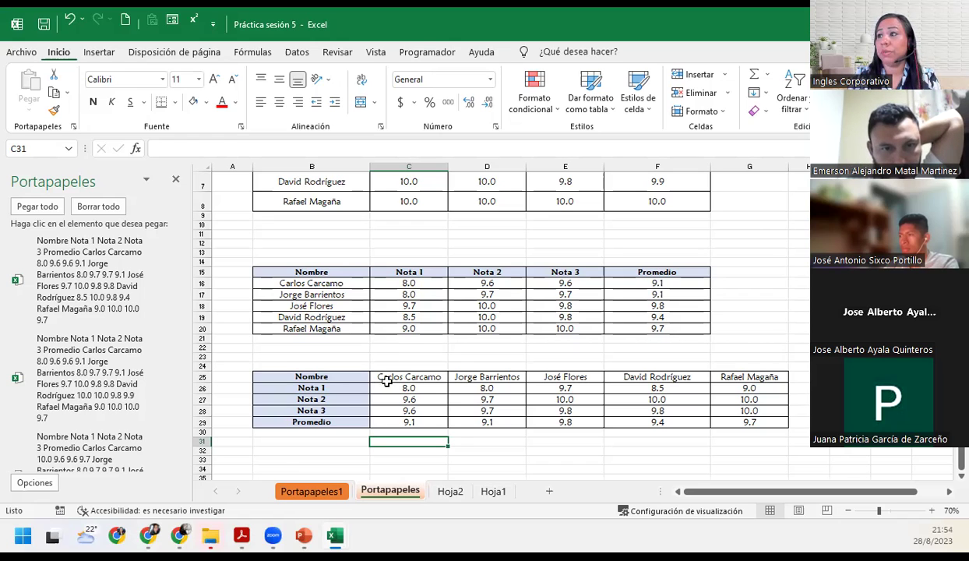
left_click(386, 381)
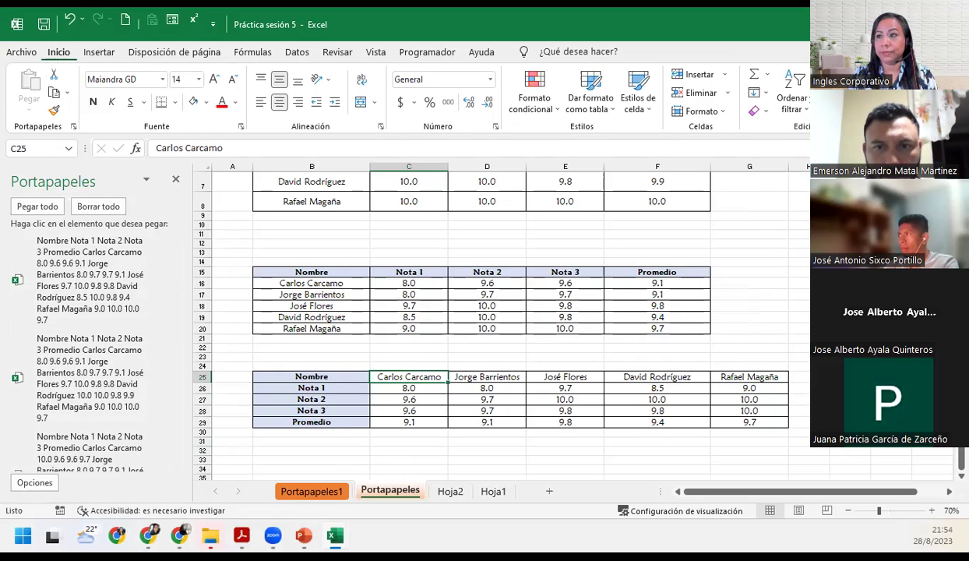
Try pasting the most recent clipboard item at B33, and undo the paste.
left_click(314, 460)
scroll(314, 459, "down", 1)
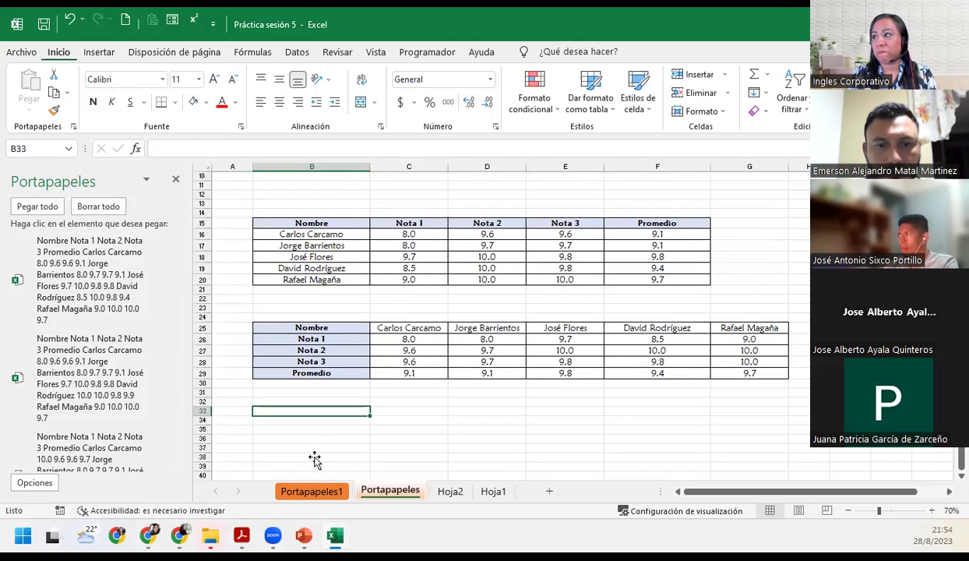
scroll(314, 458, "up", 3)
scroll(314, 458, "down", 3)
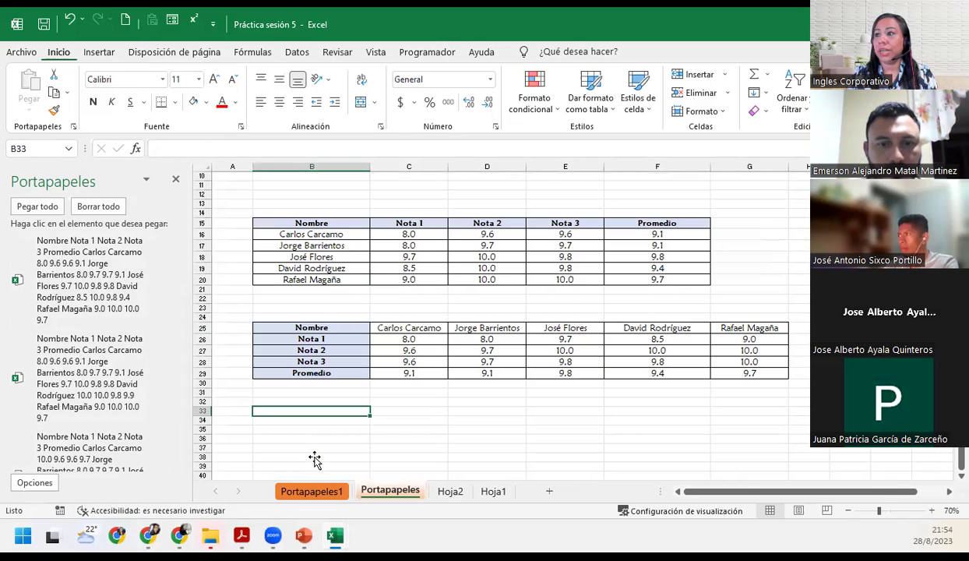
left_click(143, 281)
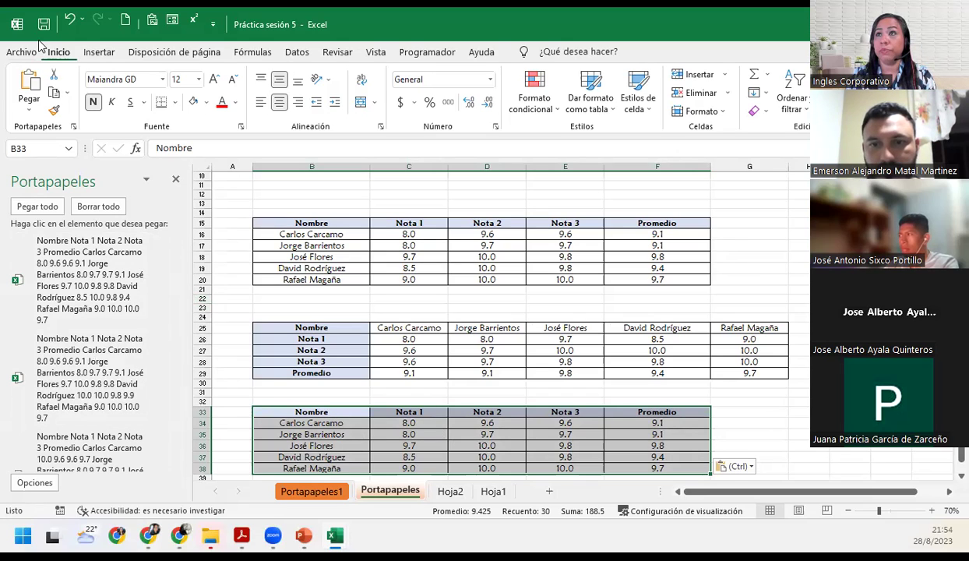
left_click(69, 20)
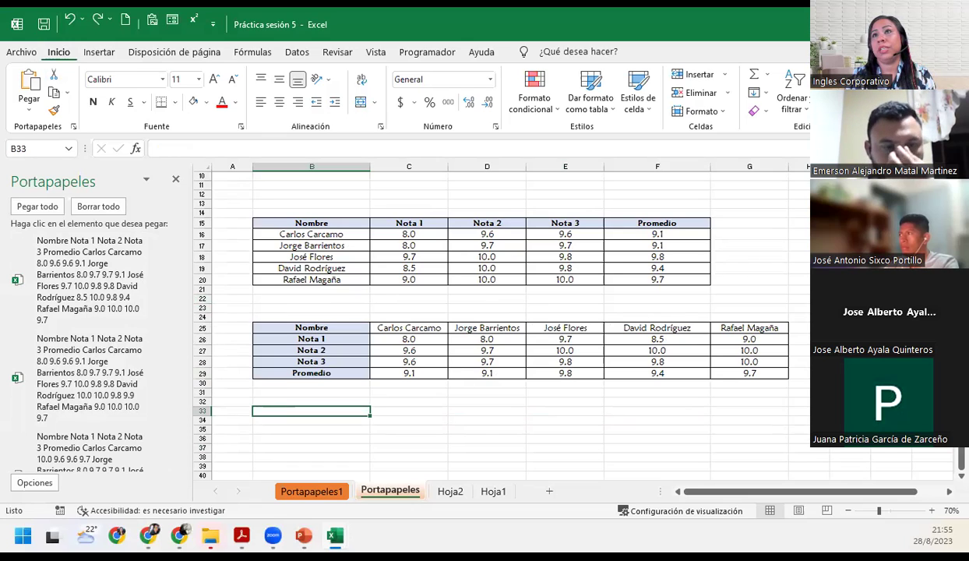
Copy the transposed grades table B25:G29 and select B35 as the paste destination.
left_click(32, 115)
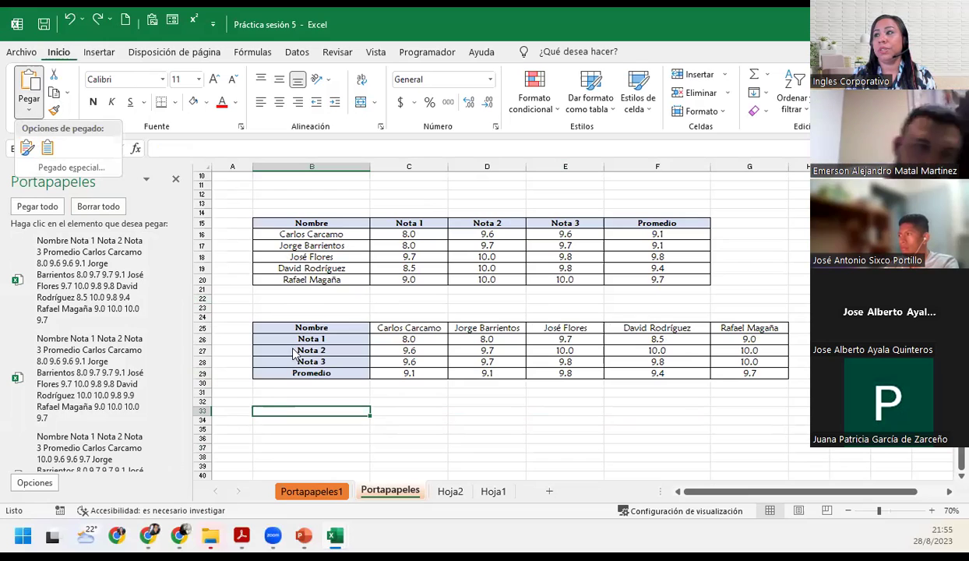
left_click(293, 354)
left_click_drag(277, 332, 744, 373)
left_click(57, 91)
left_click(29, 112)
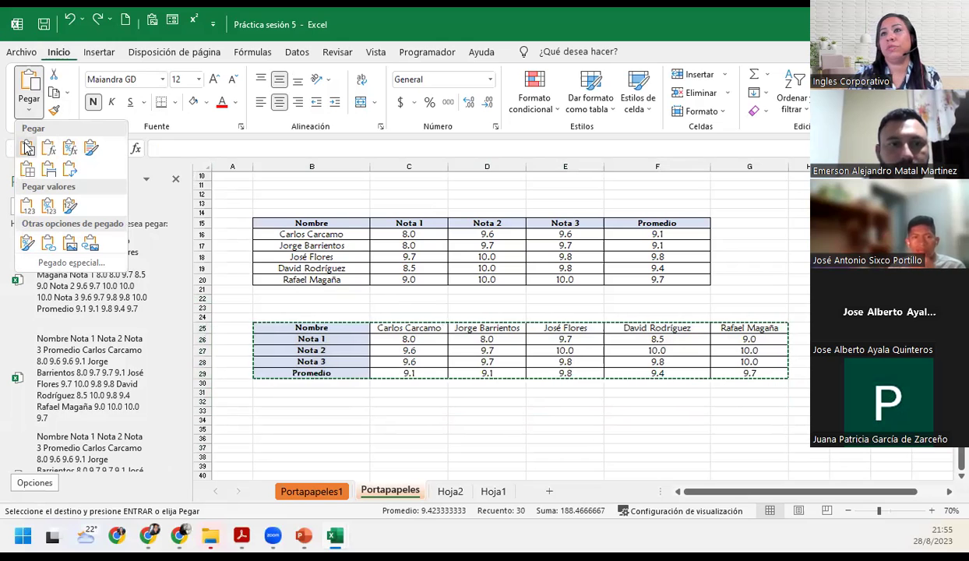
left_click(301, 433)
left_click(303, 438)
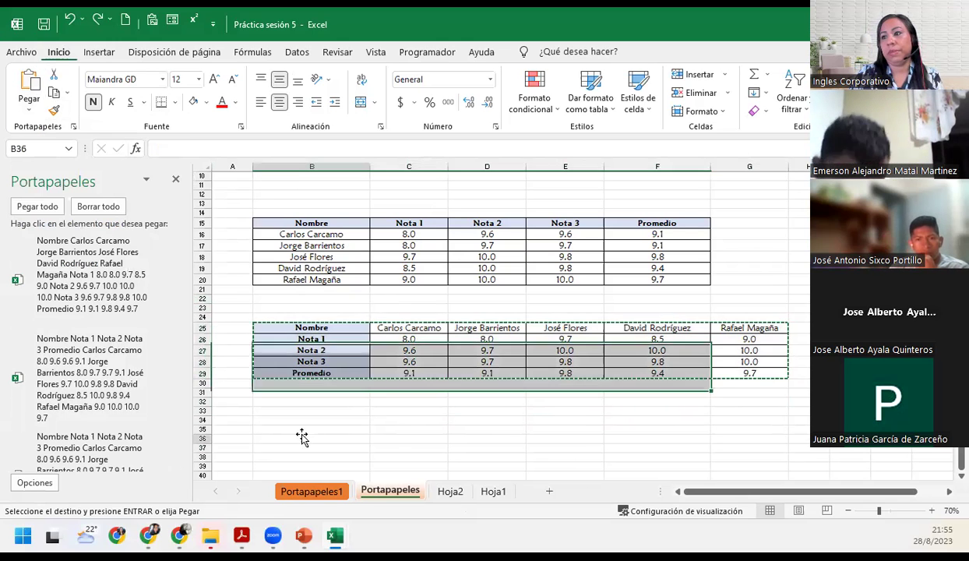
left_click(305, 427)
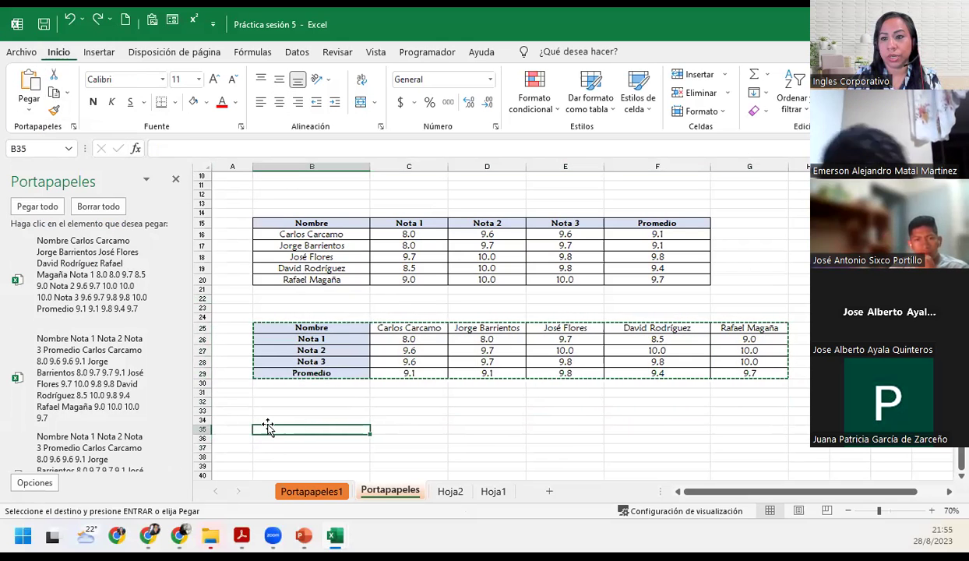
Try pasting the copied transposed table at B35 with values and source formatting, and undo the paste.
left_click(35, 111)
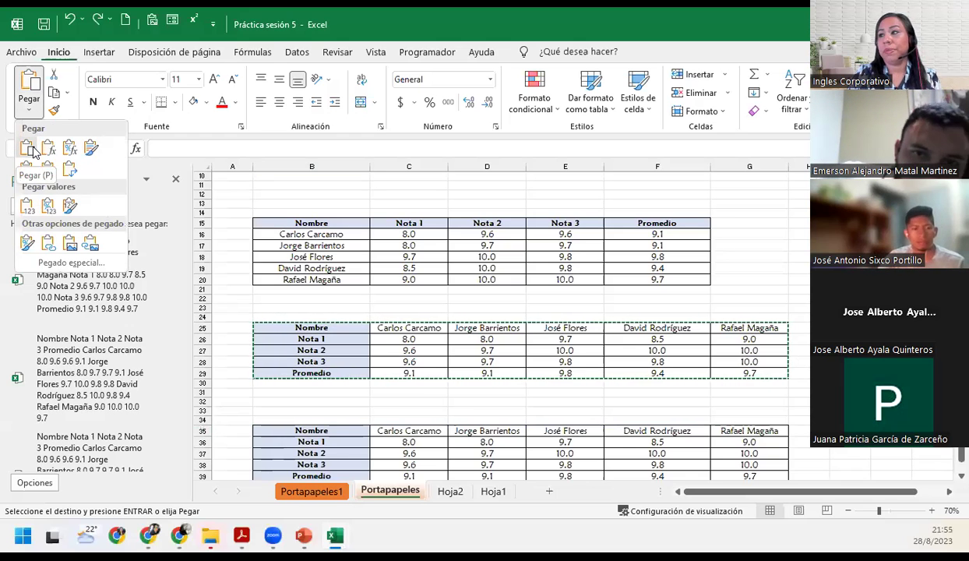
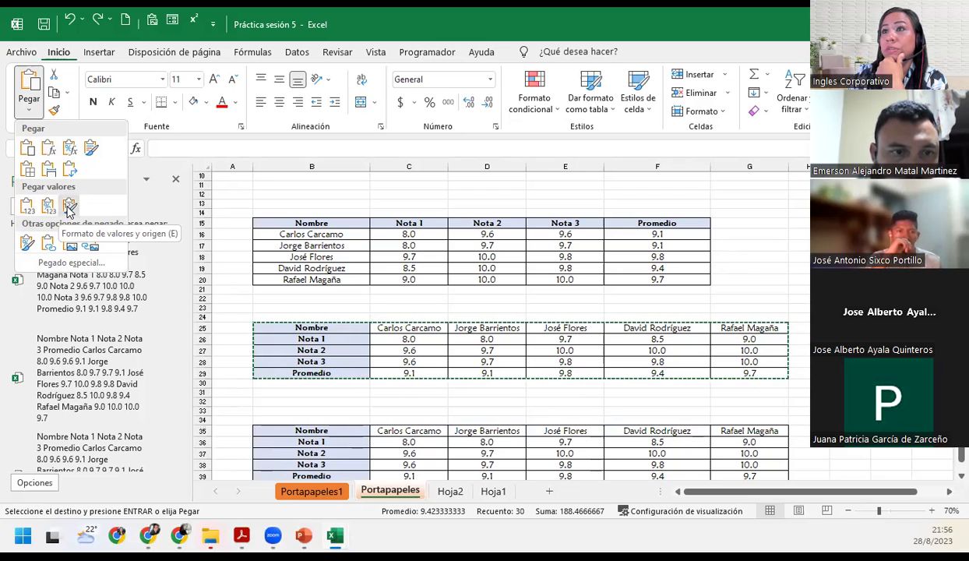
left_click(69, 207)
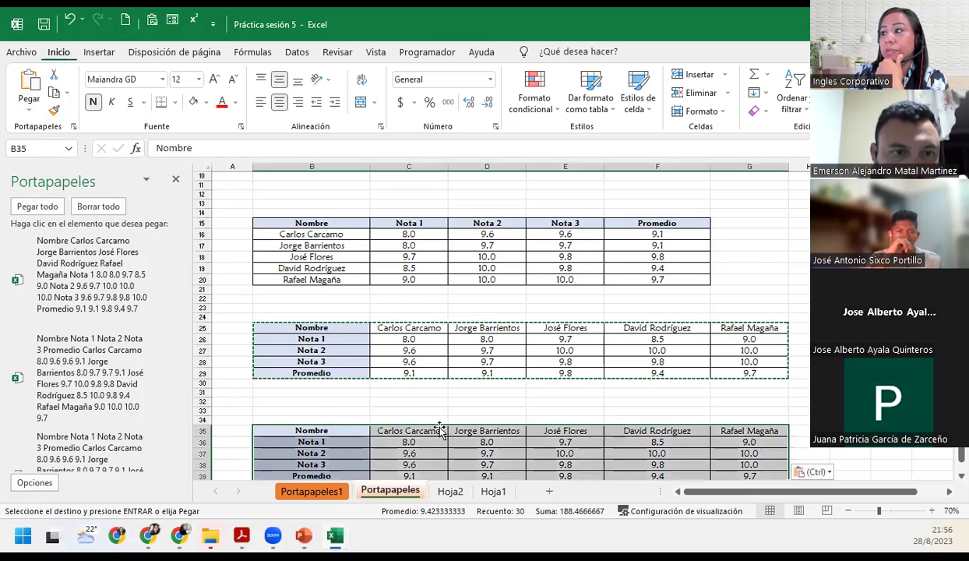
left_click(507, 458)
left_click(635, 455)
left_click(769, 455)
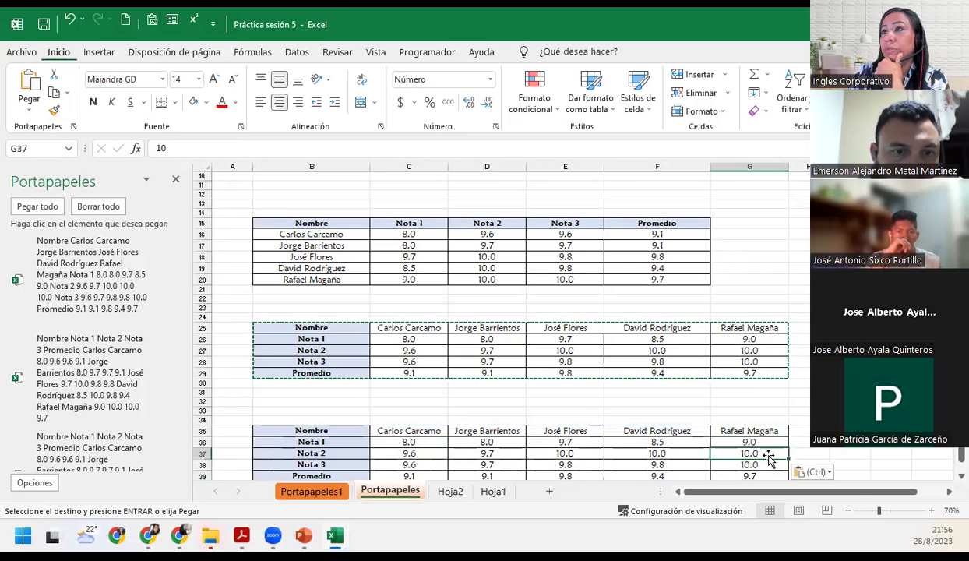
left_click(762, 442)
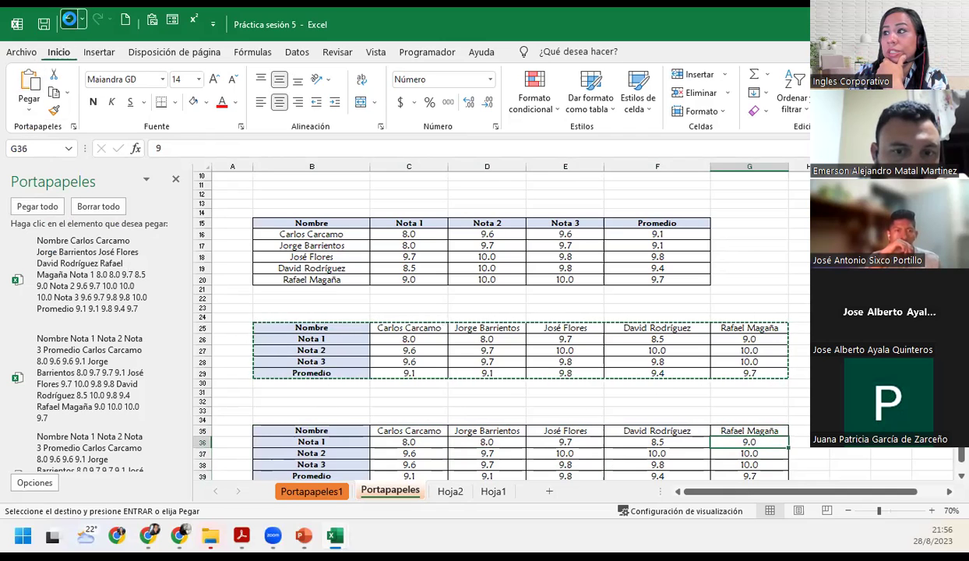
left_click(71, 22)
Preview the paste options for the copied transposed table at B35, then end the pending copy without pasting.
left_click(323, 427)
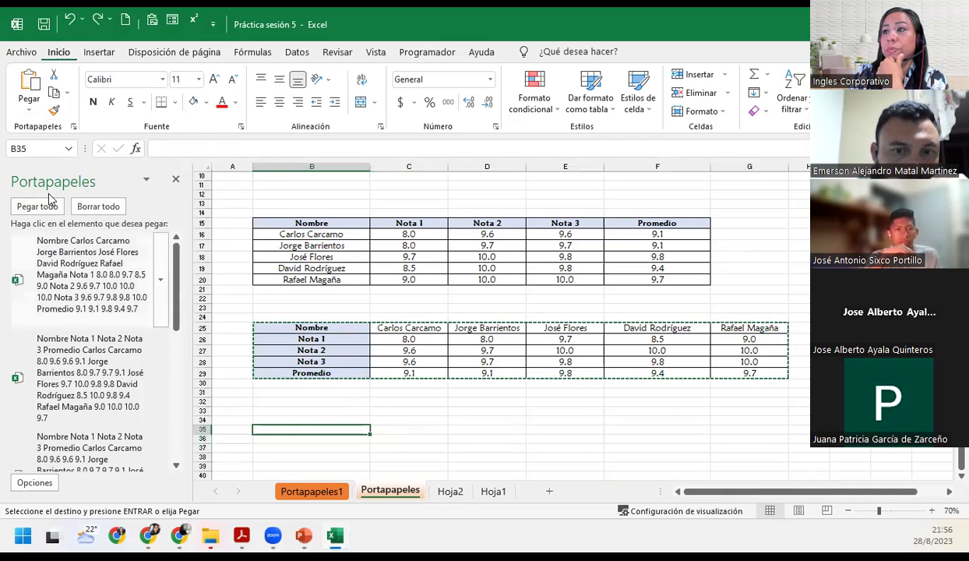
left_click(28, 109)
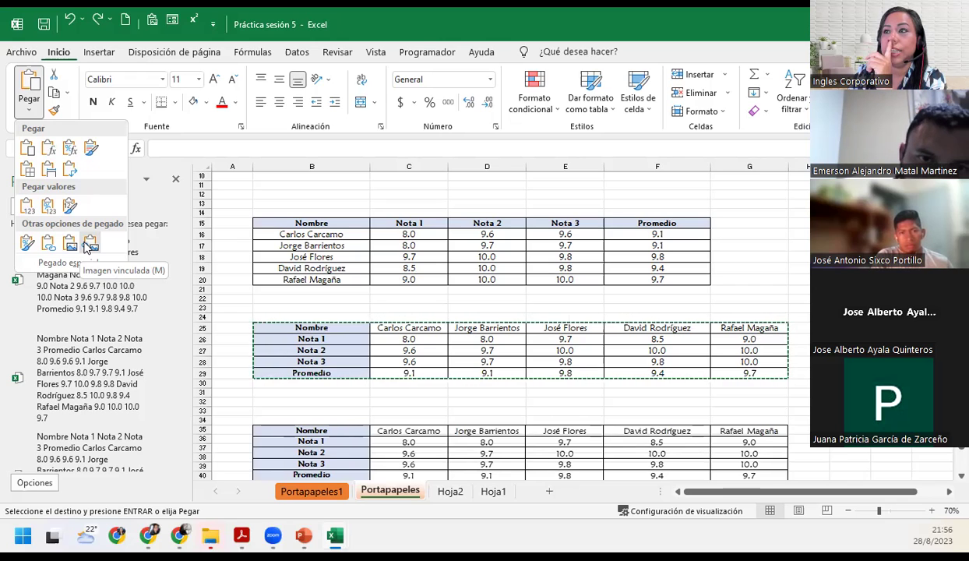
key("Escape")
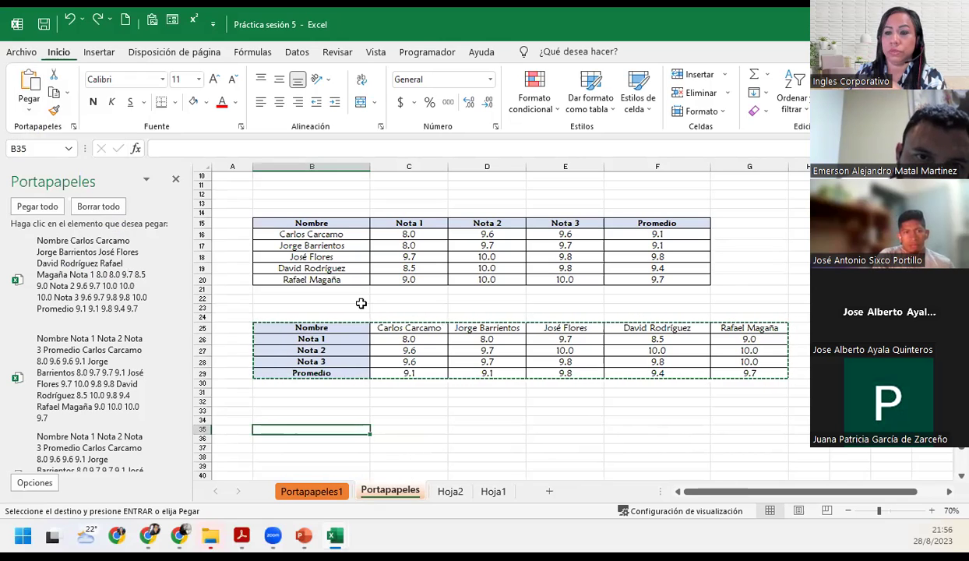
key("Escape")
Review the grades tables on the Portapapeles sheet and the pasted grades pictures on Hoja2.
scroll(361, 303, "up", 3)
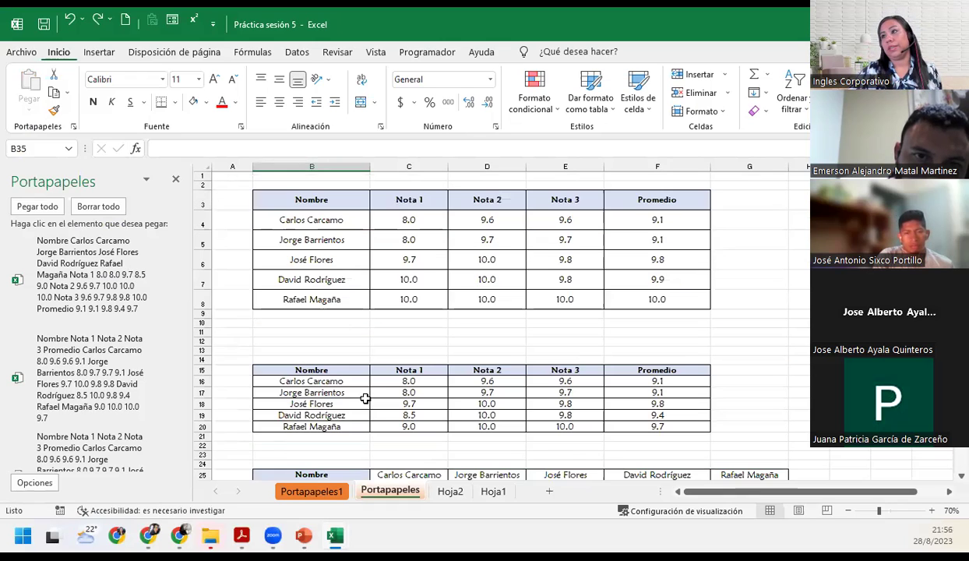
scroll(365, 399, "down", 2)
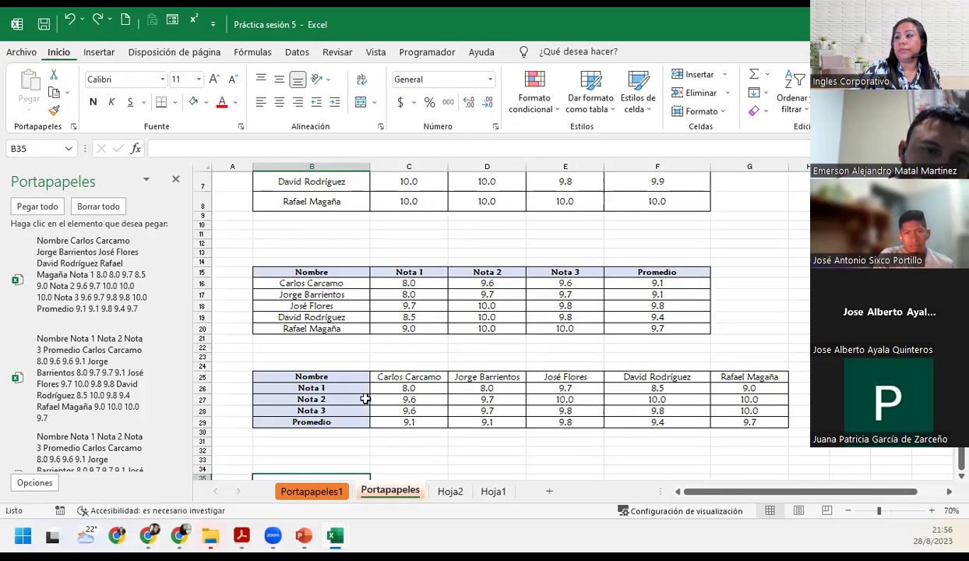
scroll(365, 399, "up", 2)
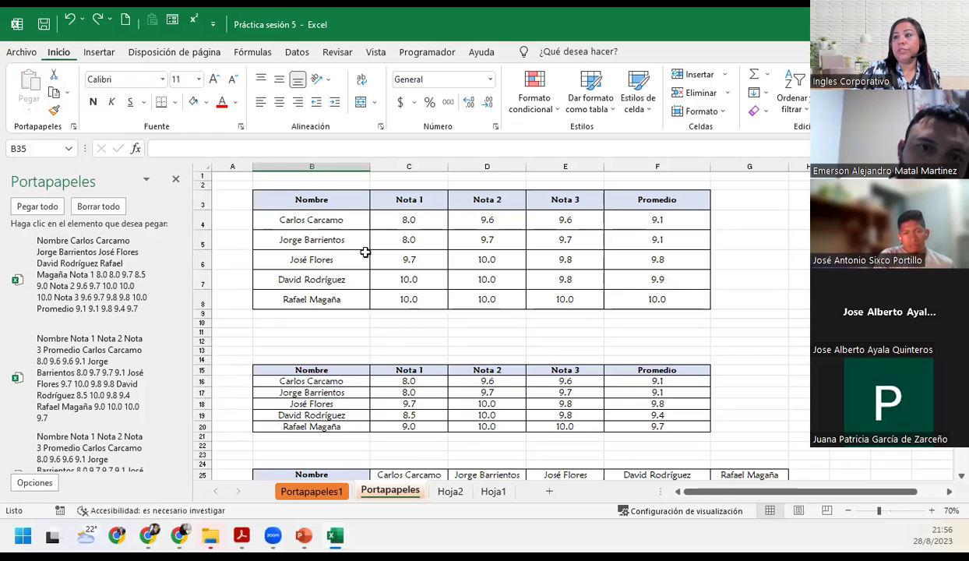
left_click(450, 492)
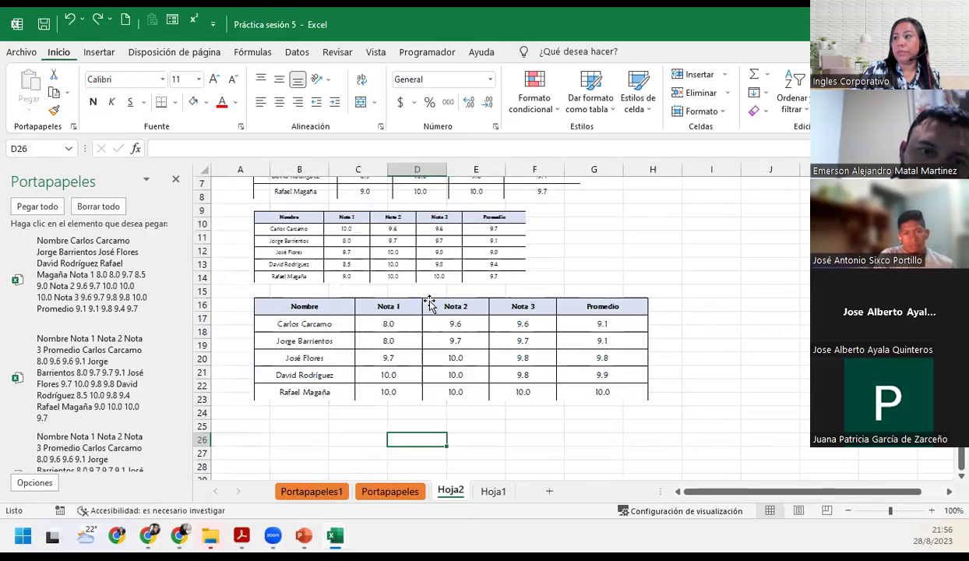
scroll(335, 275, "up", 2)
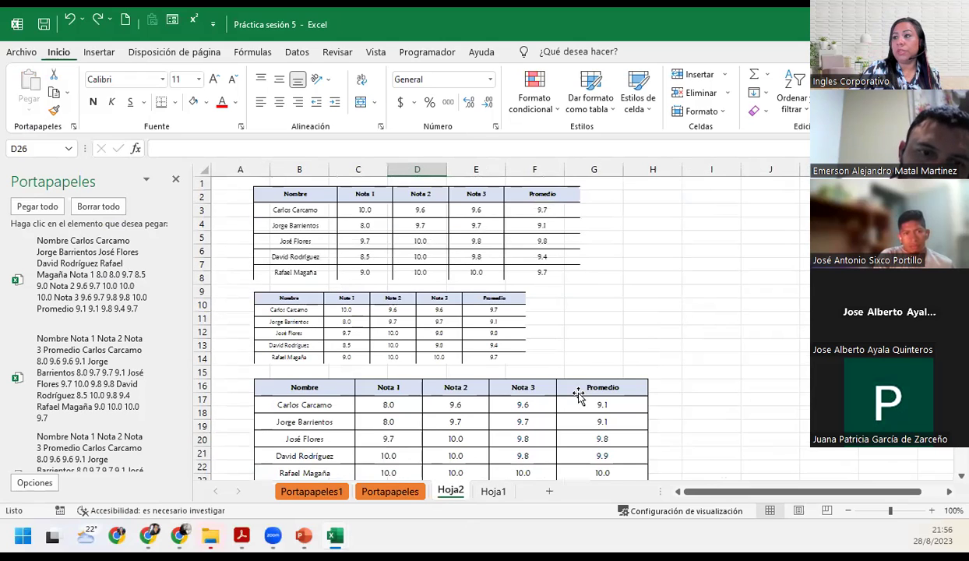
scroll(562, 380, "down", 2)
scroll(422, 365, "up", 2)
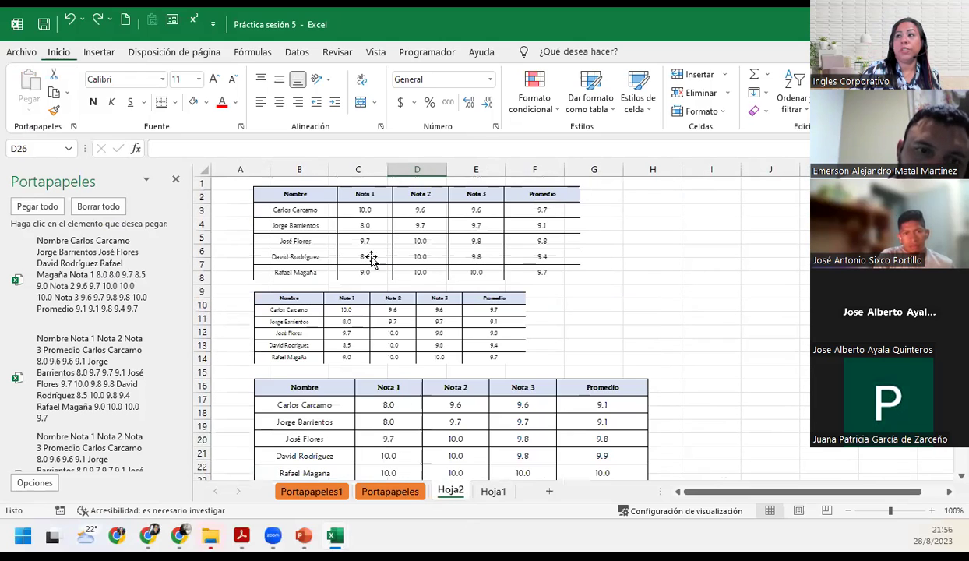
Nudge the topmost grades picture on Hoja2 slightly and check the source reference of the linked picture starting at row 16.
left_click(354, 243)
left_click_drag(354, 243, 352, 223)
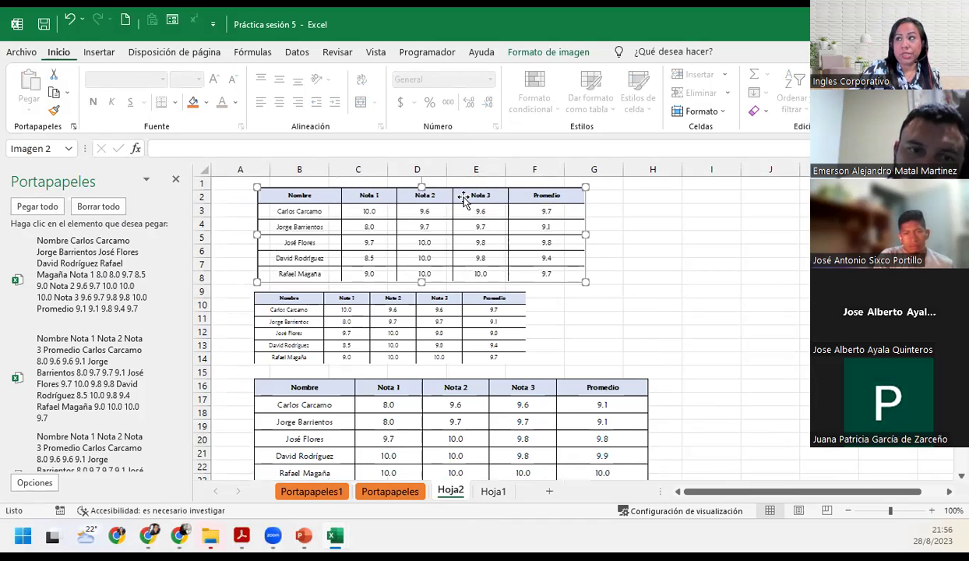
left_click(398, 440)
scroll(397, 440, "down", 2)
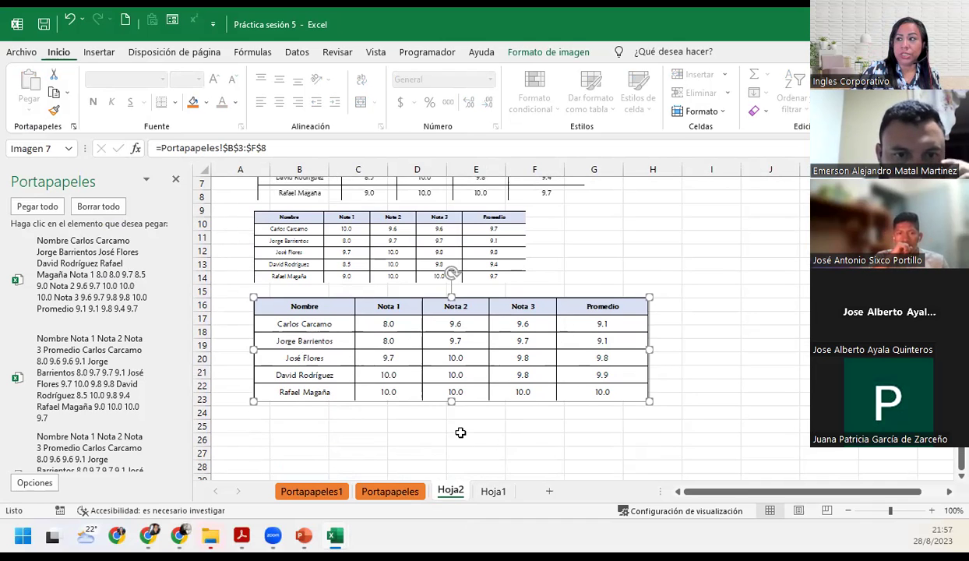
left_click(318, 436)
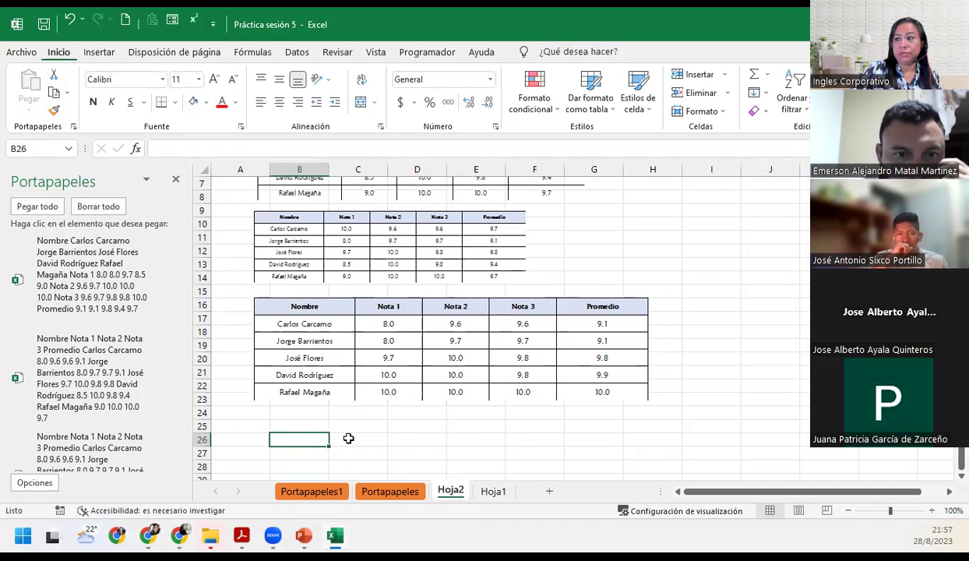
Paste all clipboard items on Hoja1 starting at A17, and look through the stacked tables.
left_click(494, 491)
scroll(424, 290, "up", 1)
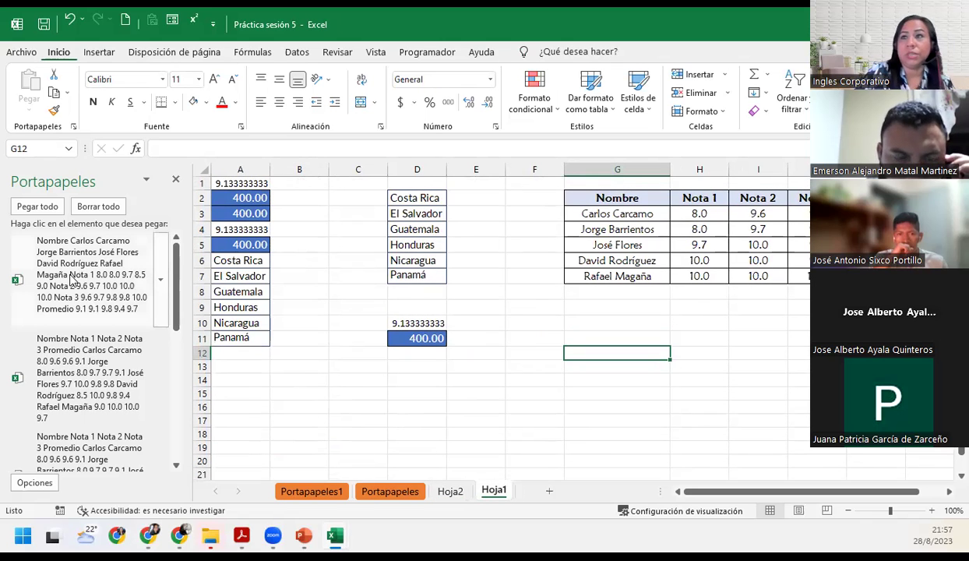
left_click(248, 424)
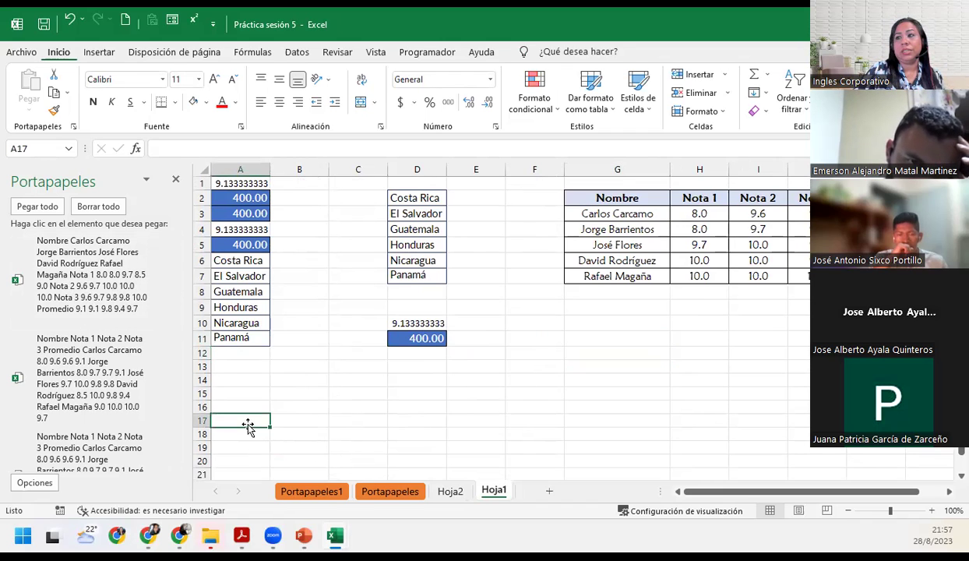
left_click(37, 206)
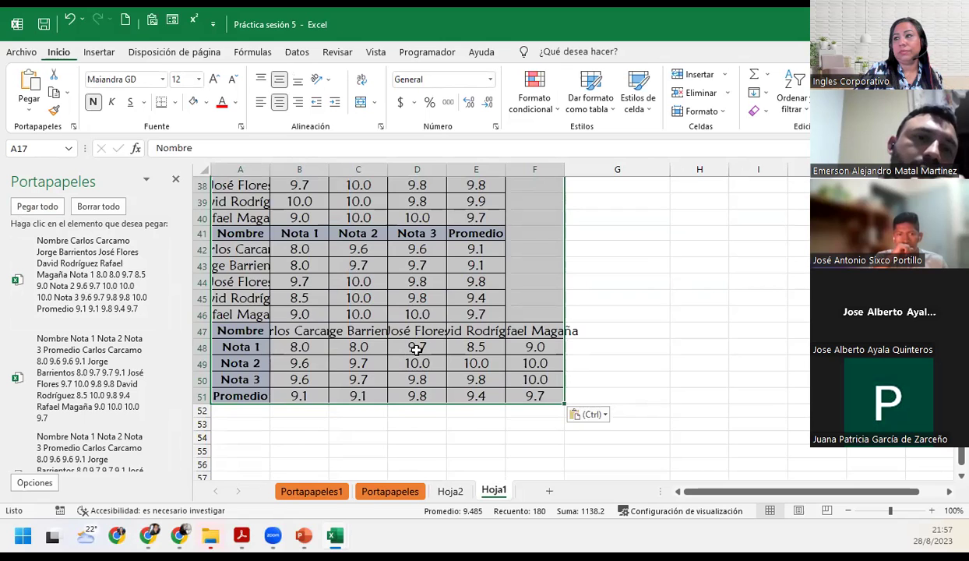
scroll(417, 350, "up", 9)
scroll(417, 350, "down", 2)
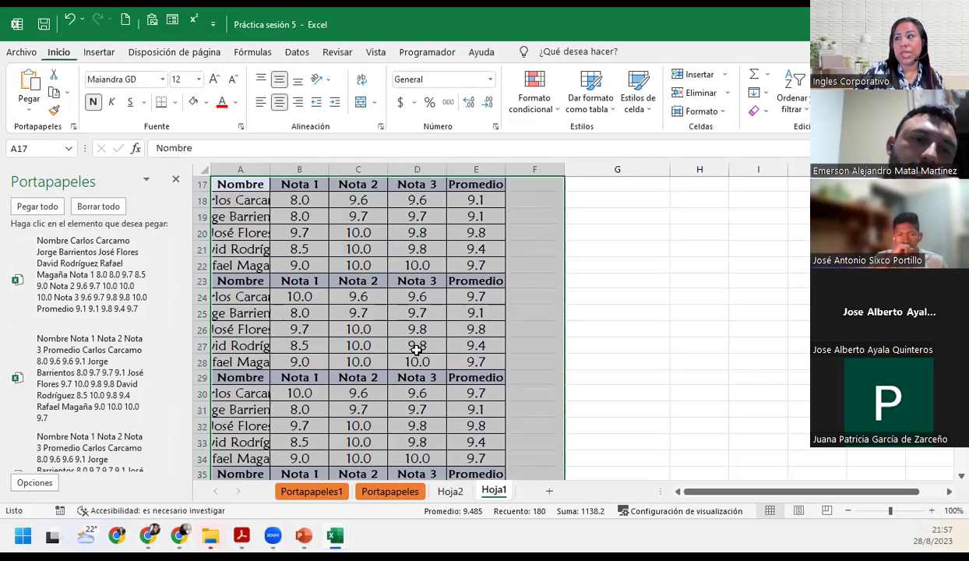
scroll(416, 350, "up", 5)
scroll(417, 350, "down", 7)
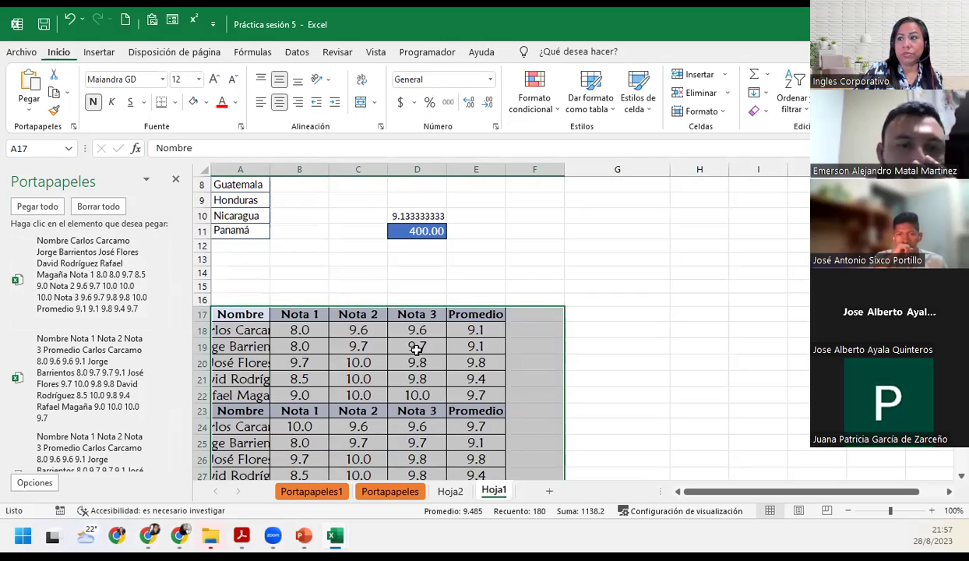
scroll(417, 350, "down", 5)
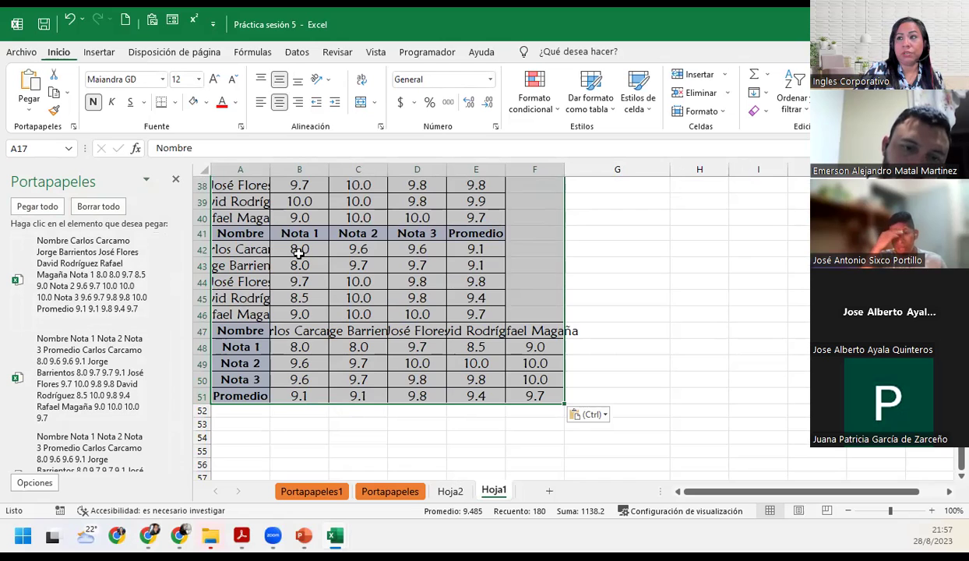
Undo the pasting of all clipboard items on Hoja1 until the cells from A17 down are empty.
left_click(68, 24)
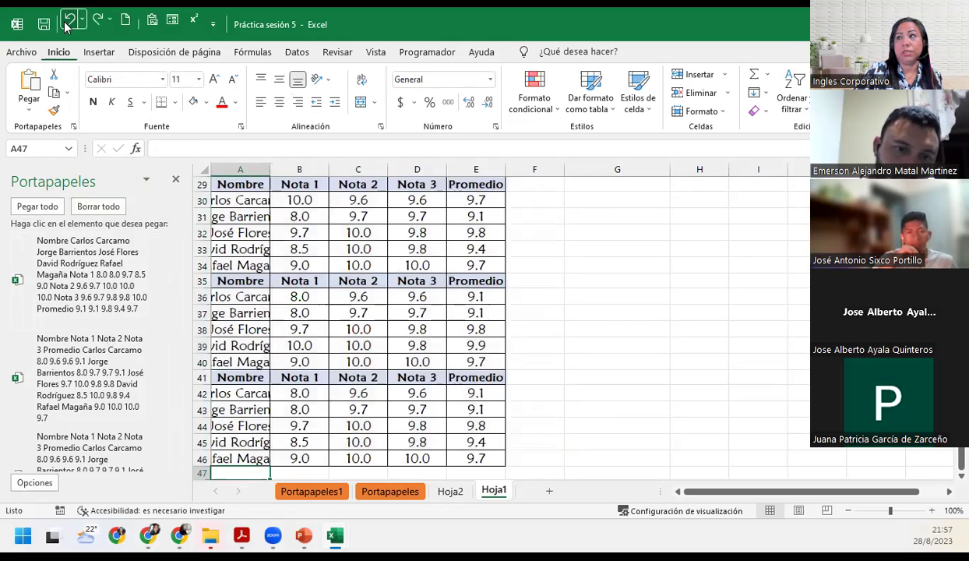
left_click(68, 24)
left_click(68, 25)
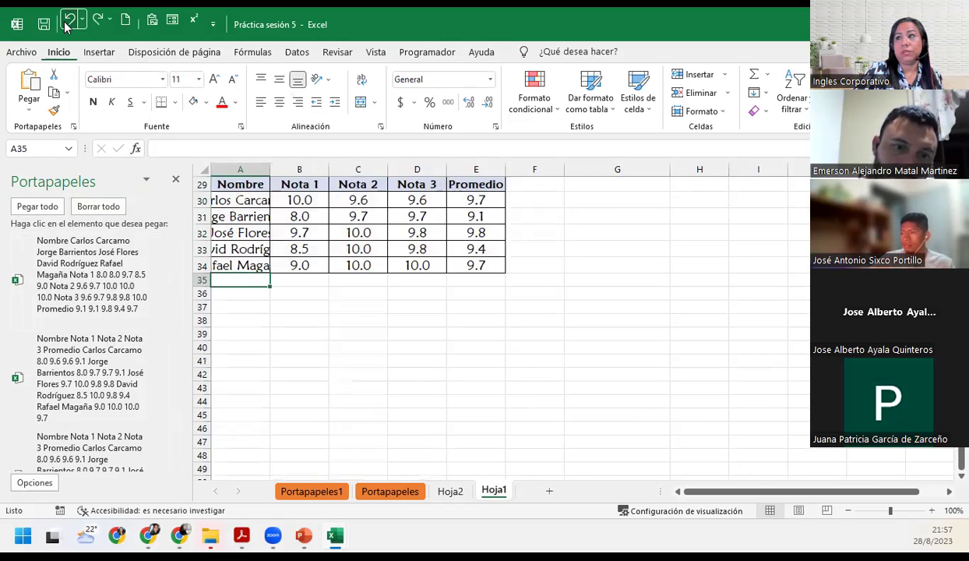
left_click(68, 25)
scroll(231, 266, "up", 9)
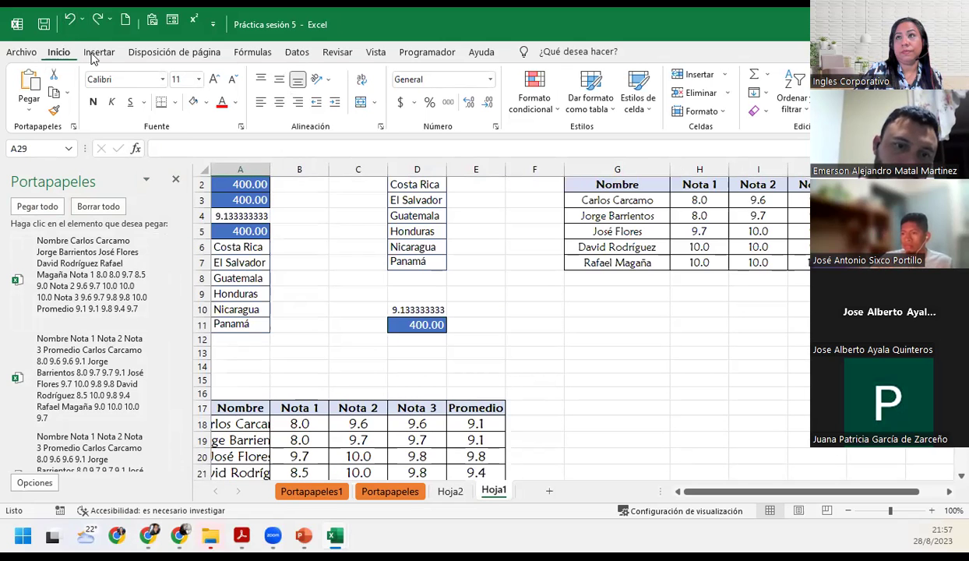
left_click(68, 24)
left_click(68, 24)
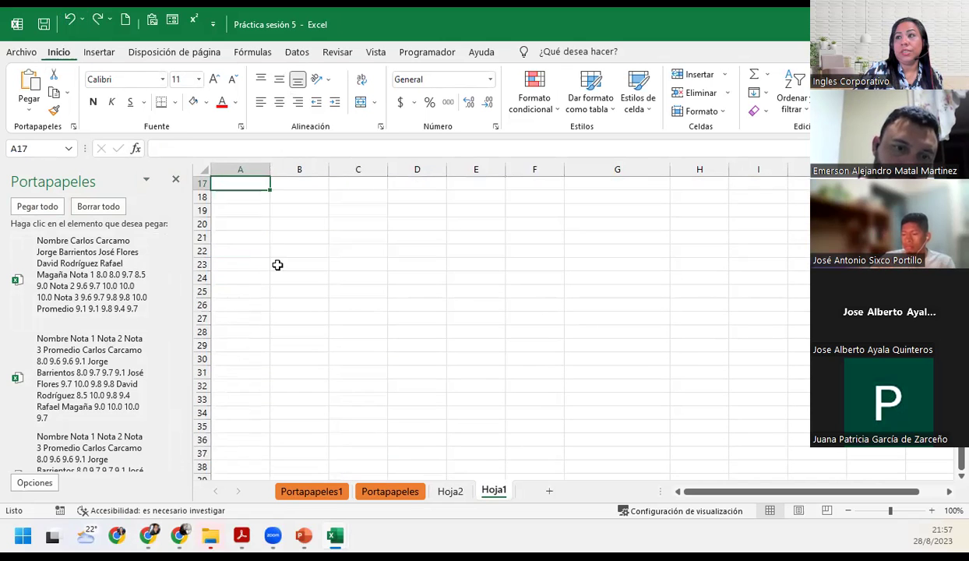
scroll(273, 312, "up", 6)
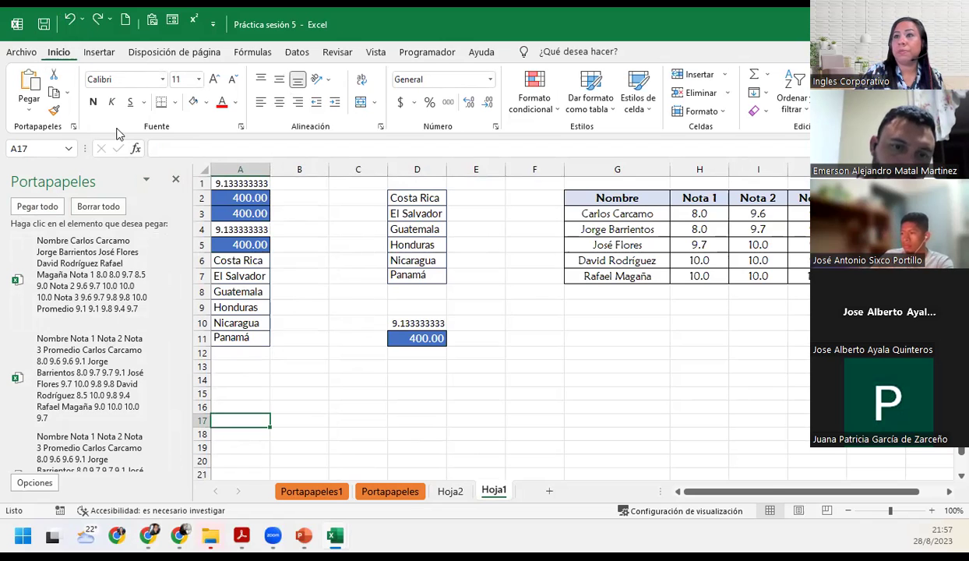
Clear all items from the clipboard, close its pane, and return to cell A1 on Hoja1.
left_click(98, 206)
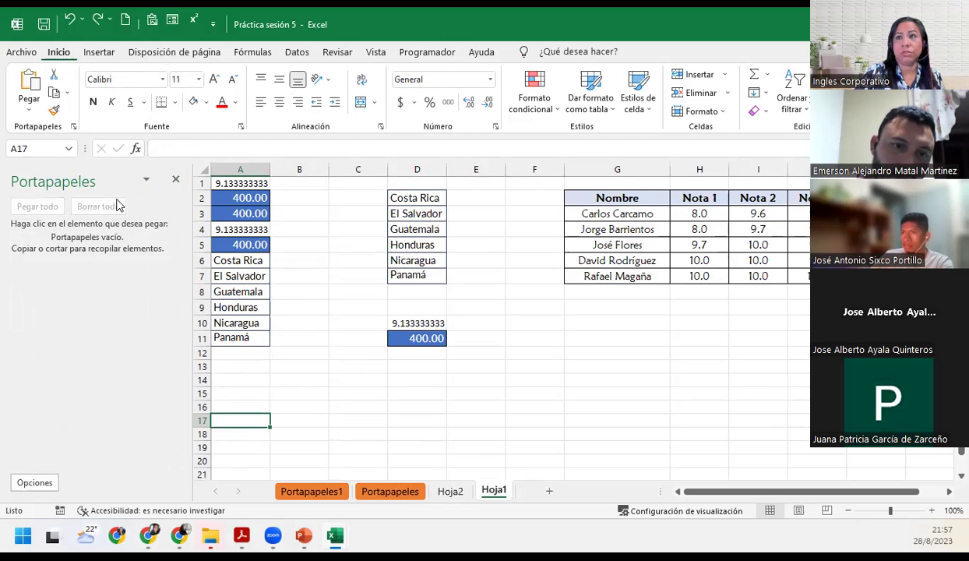
left_click(176, 183)
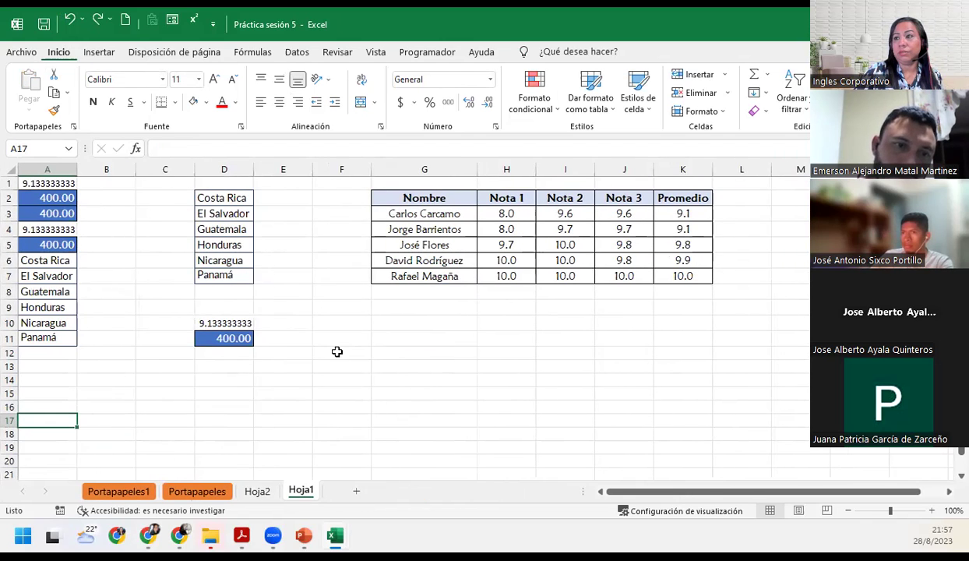
left_click(257, 395)
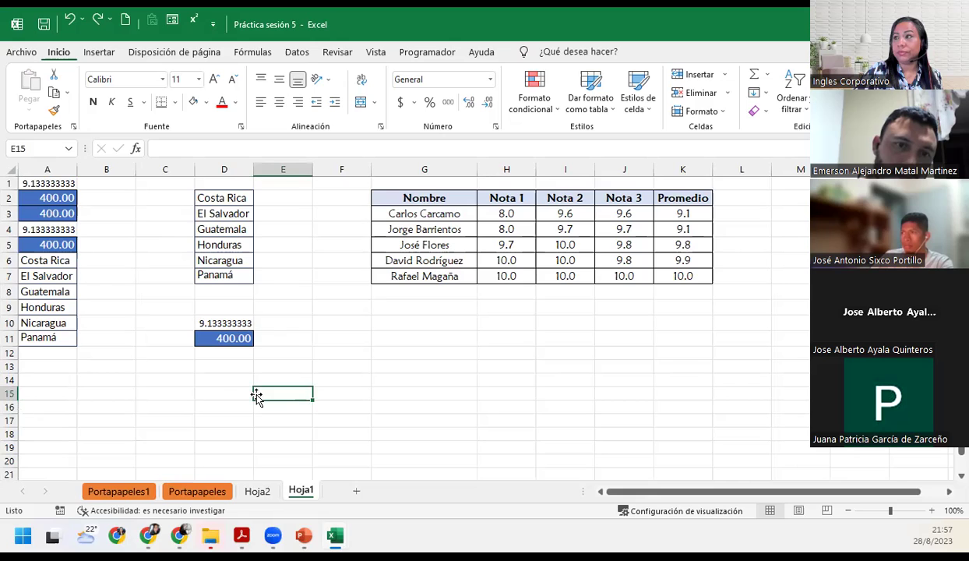
key("ctrl+Home")
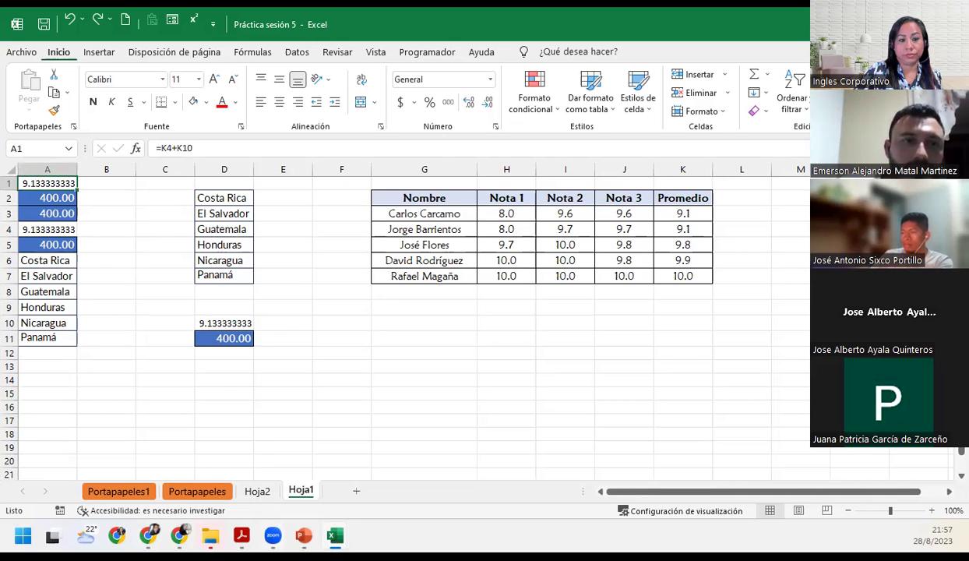
Copy the linked grades picture starting at row 16 on Hoja2.
key("alt+Tab")
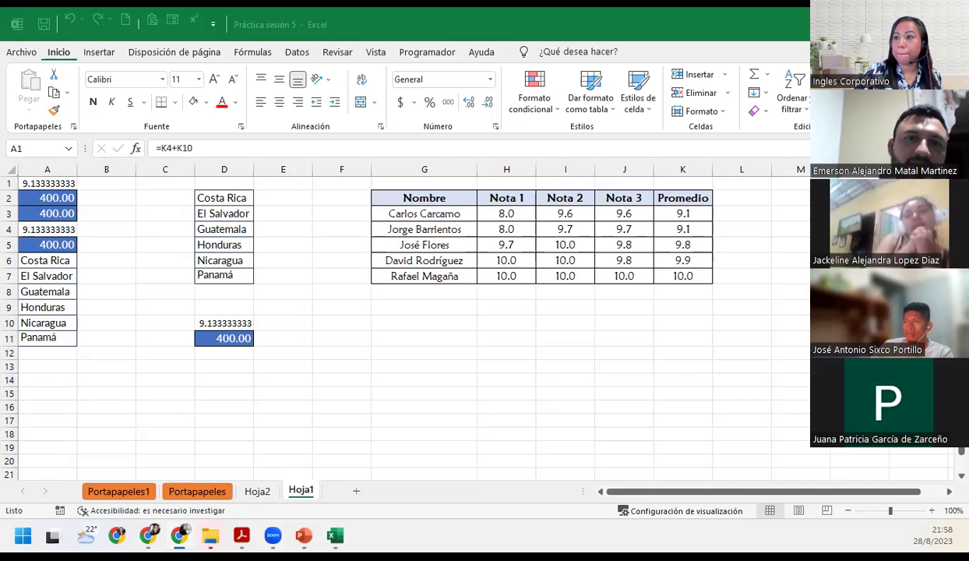
left_click(216, 489)
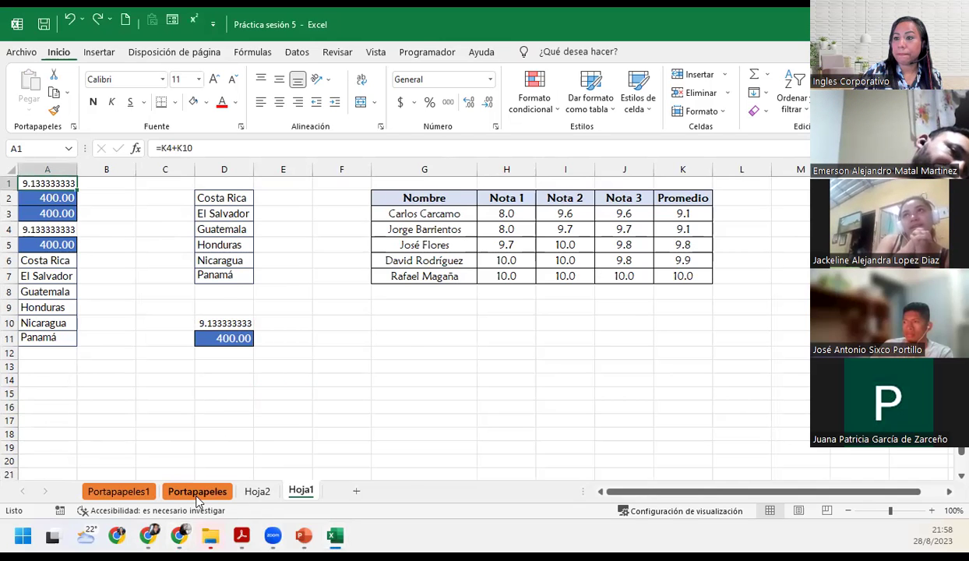
left_click(216, 489)
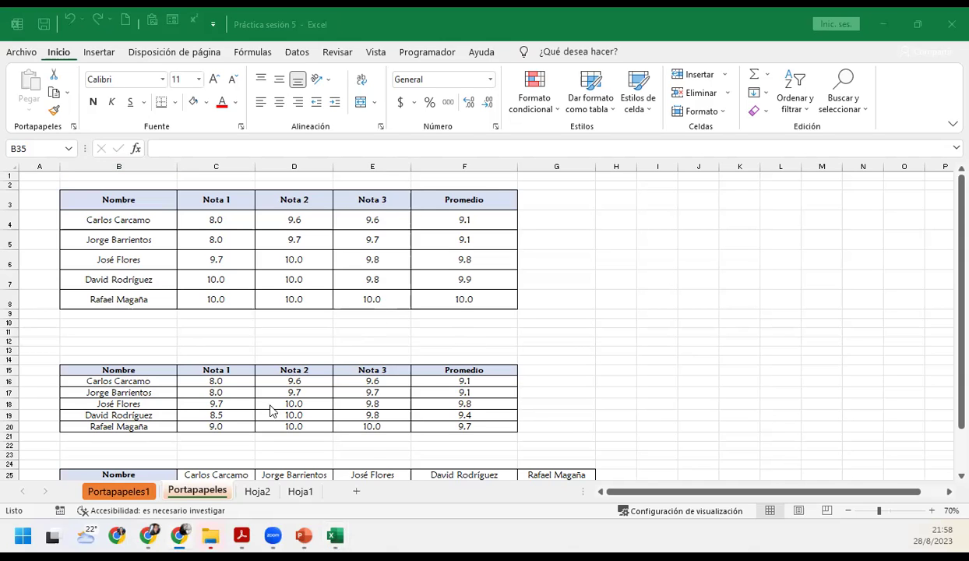
left_click(212, 493)
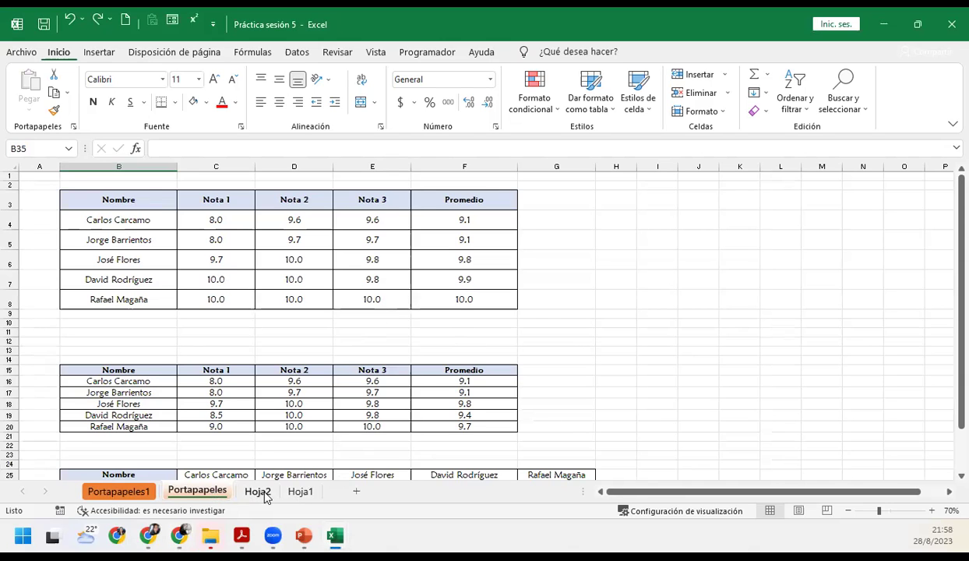
left_click(257, 491)
scroll(221, 272, "up", 2)
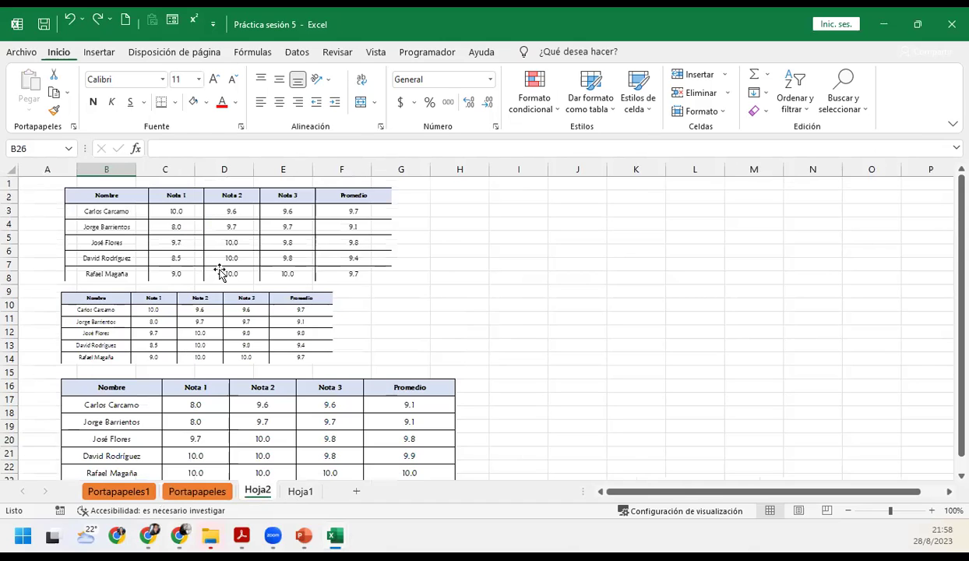
scroll(221, 273, "down", 3)
left_click(234, 303)
right_click(238, 306)
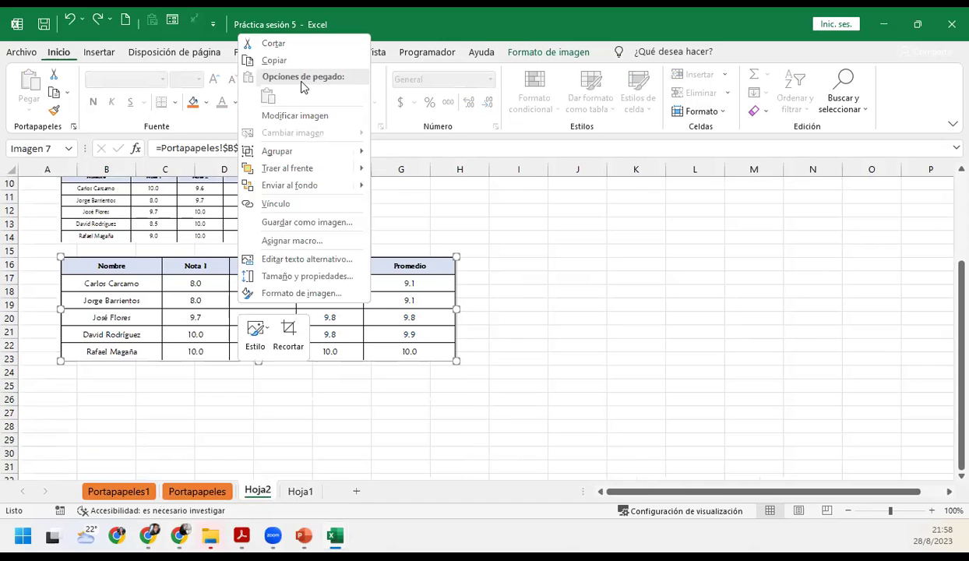
left_click(281, 59)
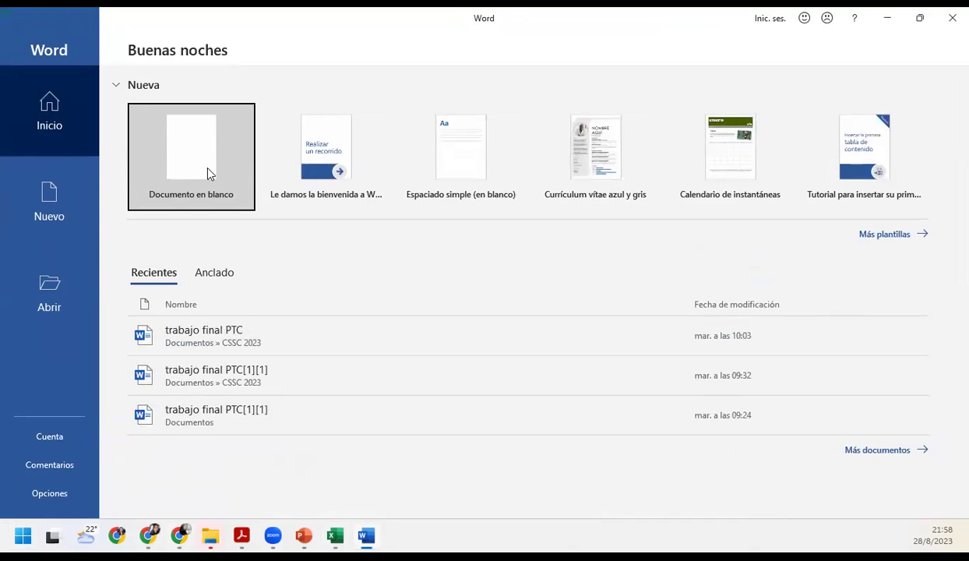
Switch to Word and create a blank document.
left_click(197, 187)
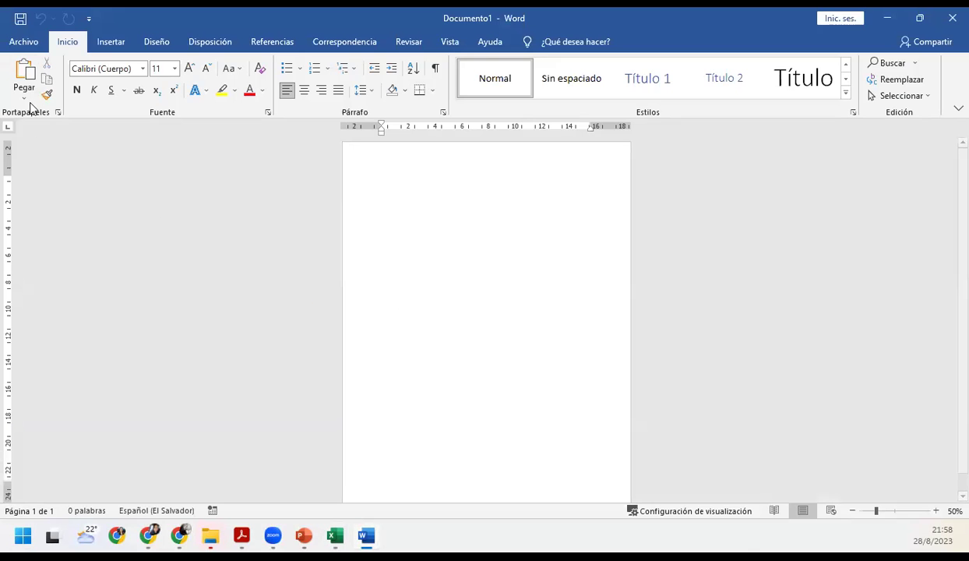
Paste the copied grades picture into the blank Word document and select it.
left_click(25, 96)
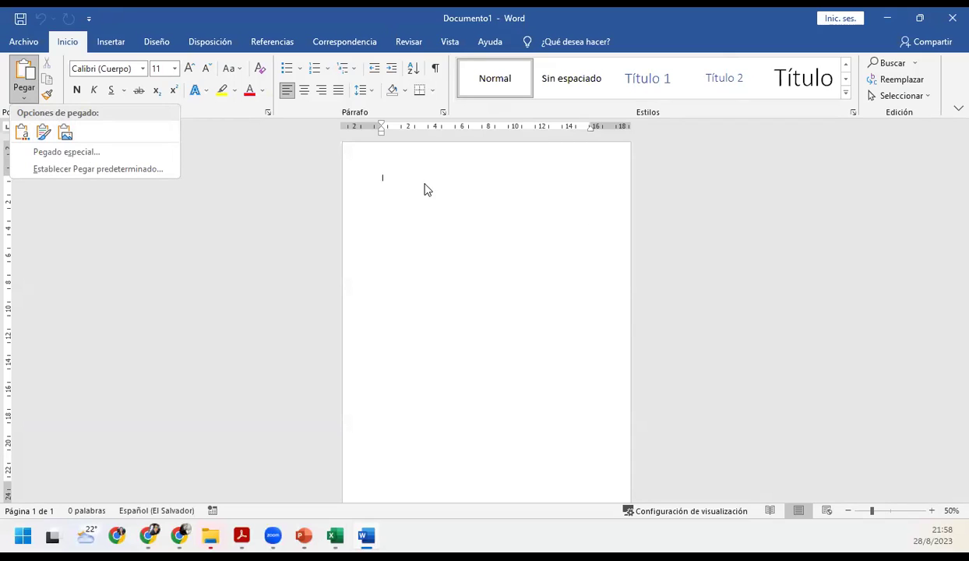
left_click(415, 182)
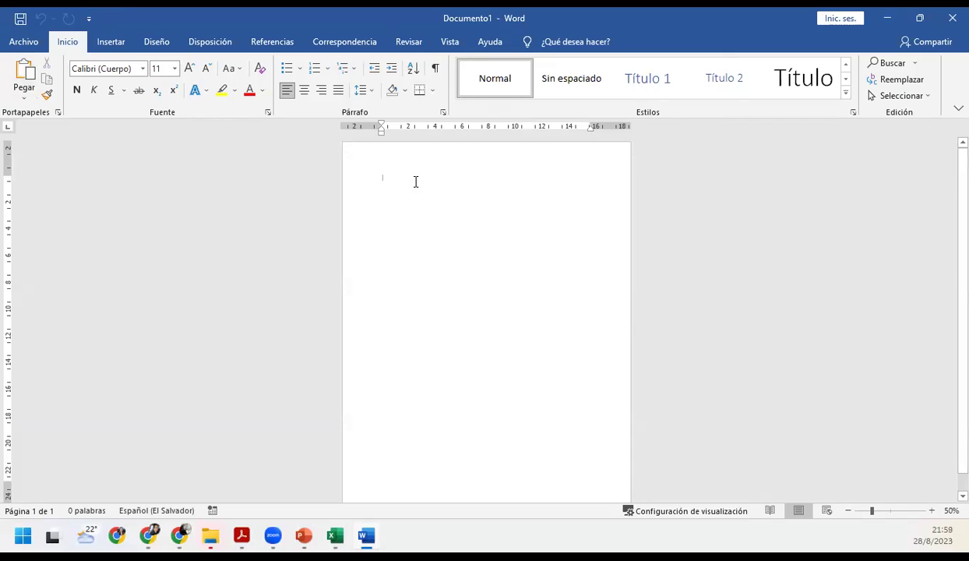
key("ctrl+v")
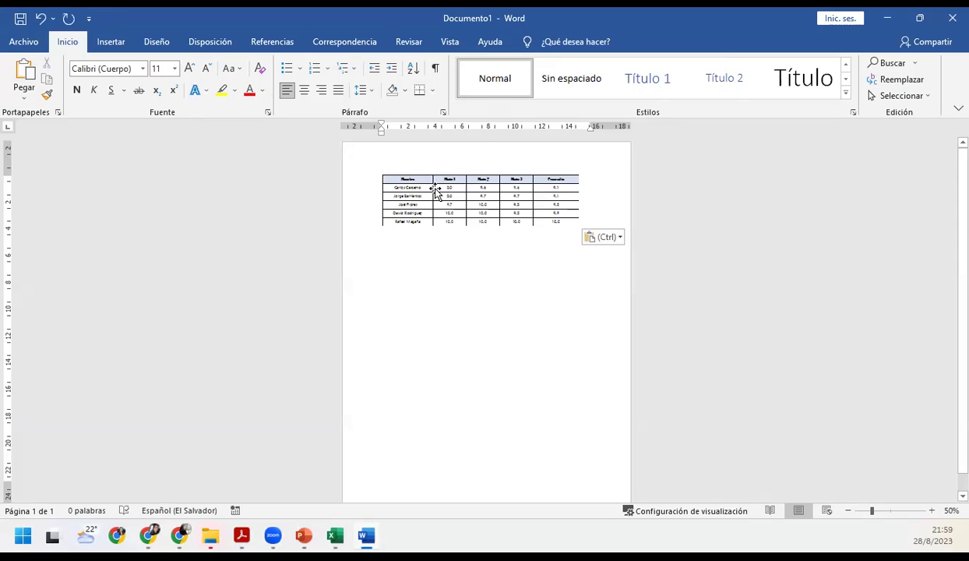
left_click(434, 190)
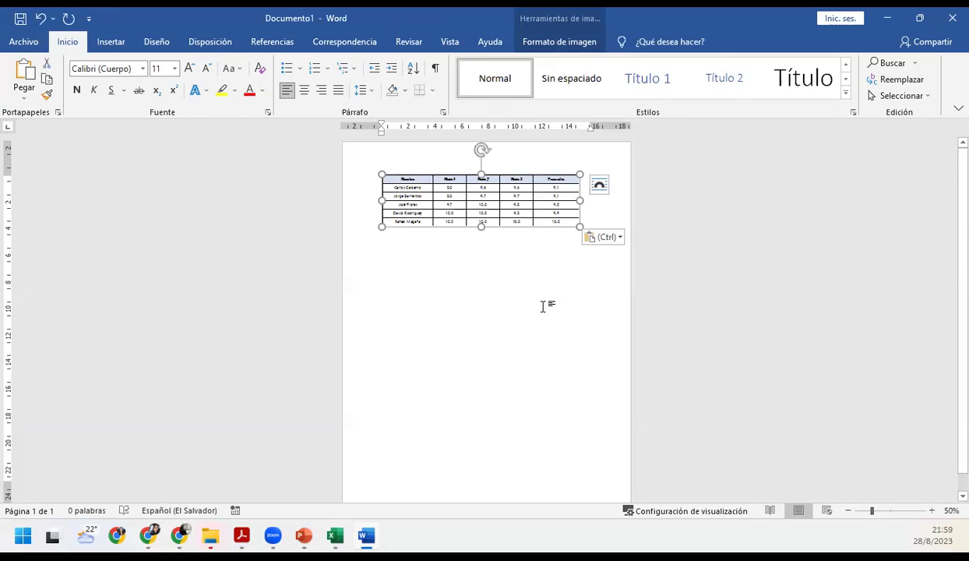
Examine the pasted grades picture at 140% zoom and check whether it behaves as a single object.
left_click(933, 510)
left_click(932, 510)
left_click(932, 510)
left_click(932, 510)
left_click(932, 511)
left_click(933, 510)
left_click(932, 510)
left_click(933, 510)
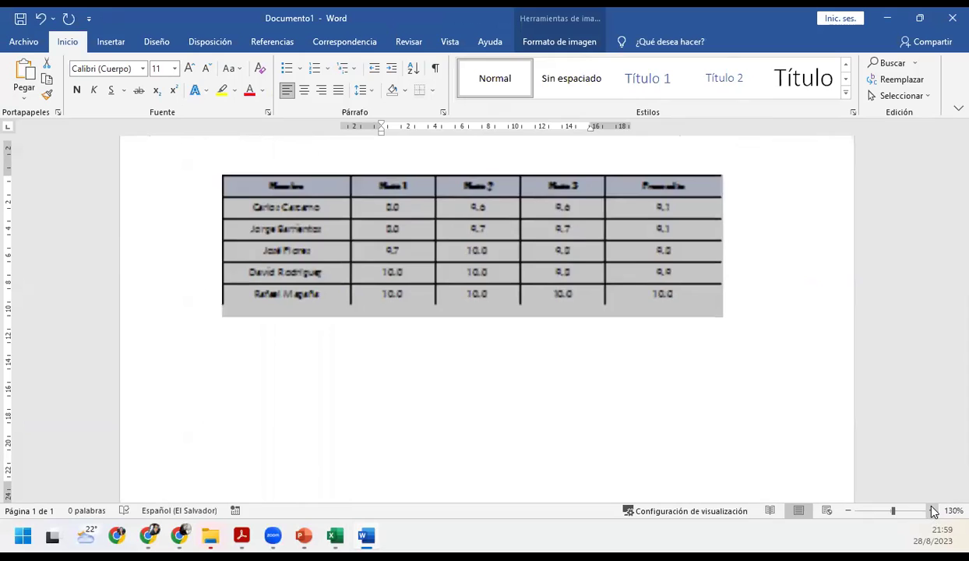
left_click(932, 510)
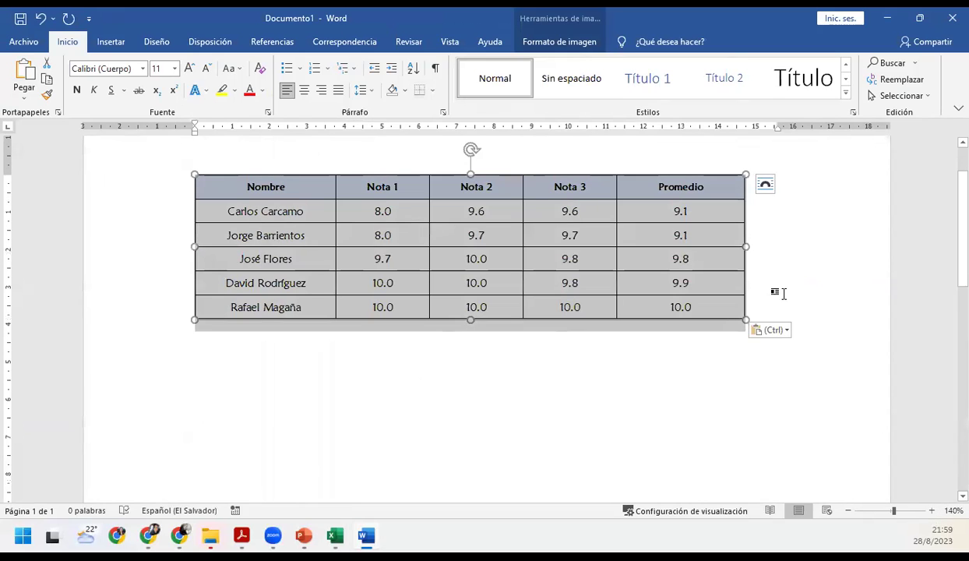
left_click(753, 288)
scroll(360, 381, "up", 1)
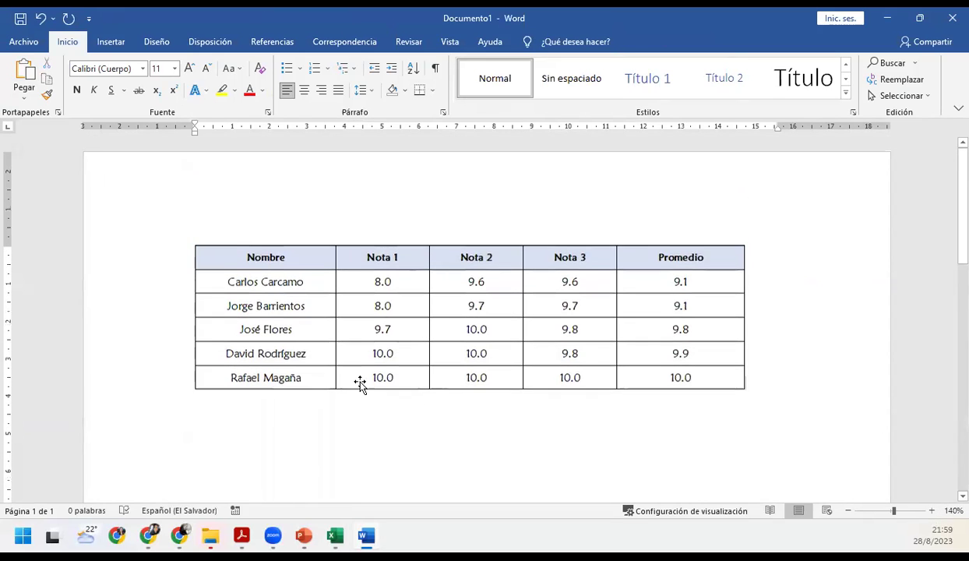
left_click(359, 383)
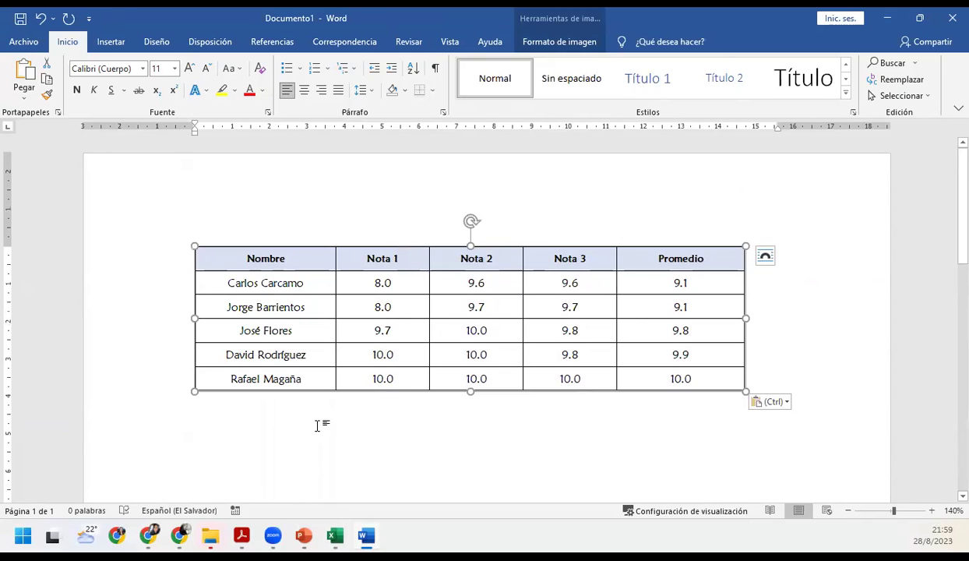
key("ctrl+a")
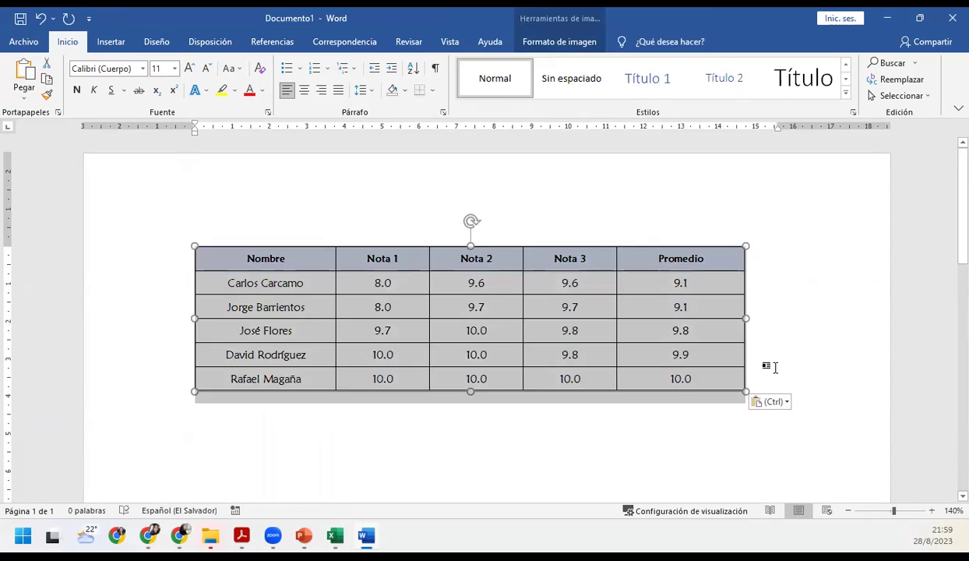
left_click(773, 367)
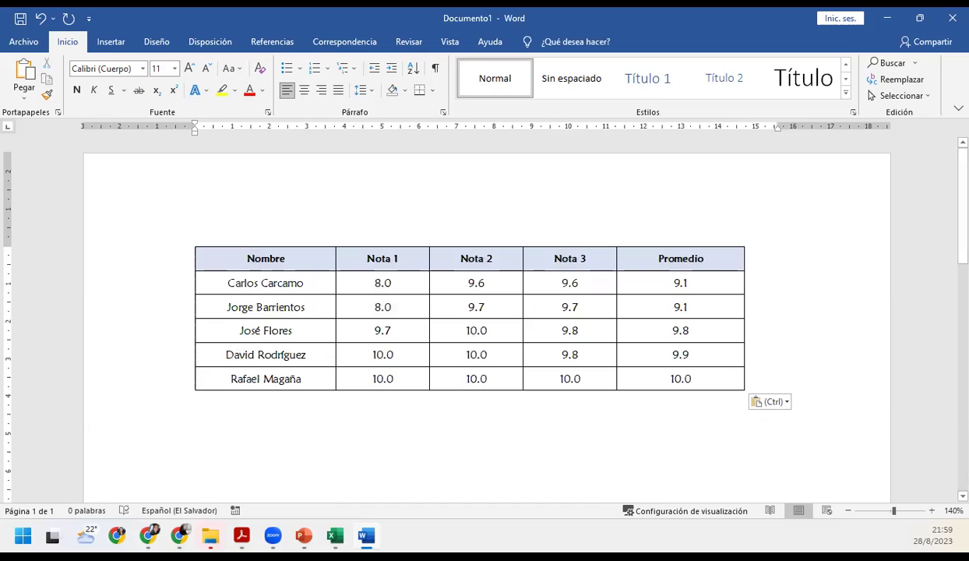
Switch to the Práctica sesión 5 workbook in Excel and remove the linked grades picture starting at row 16 on Hoja2.
mouse_move(335, 535)
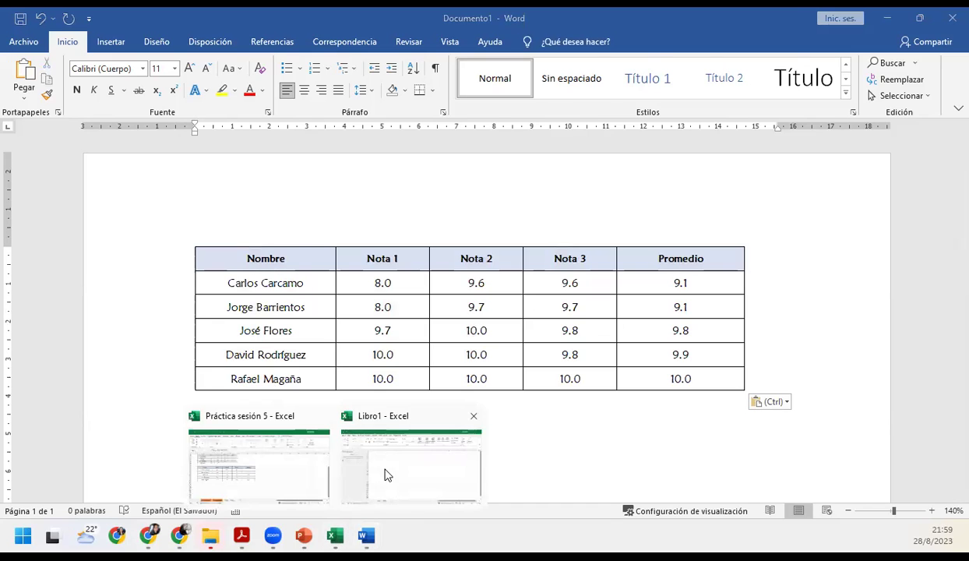
left_click(238, 480)
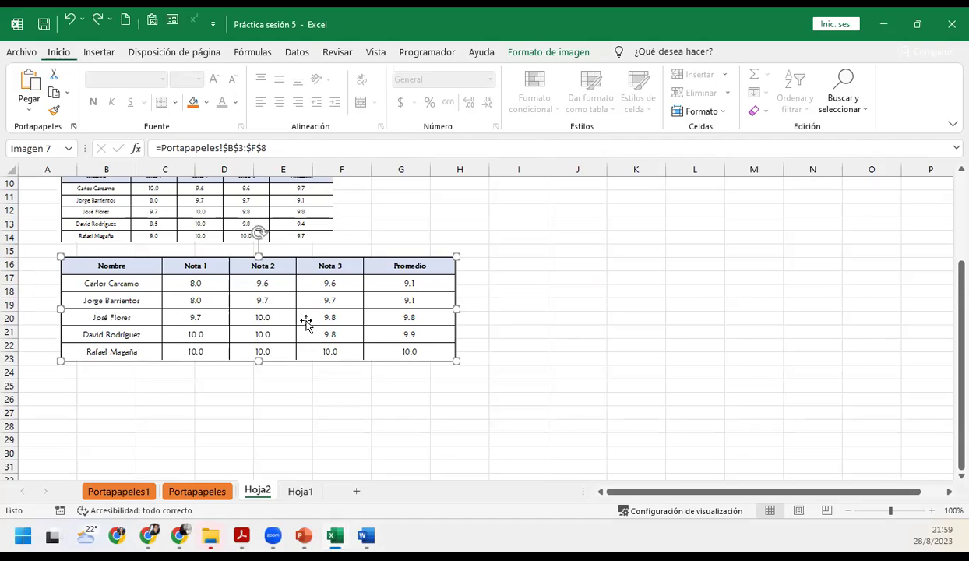
key("Delete")
Switch to Word, delete the grades picture and paste the clipboard picture again in its place.
mouse_move(304, 535)
left_click(366, 535)
left_click(460, 342)
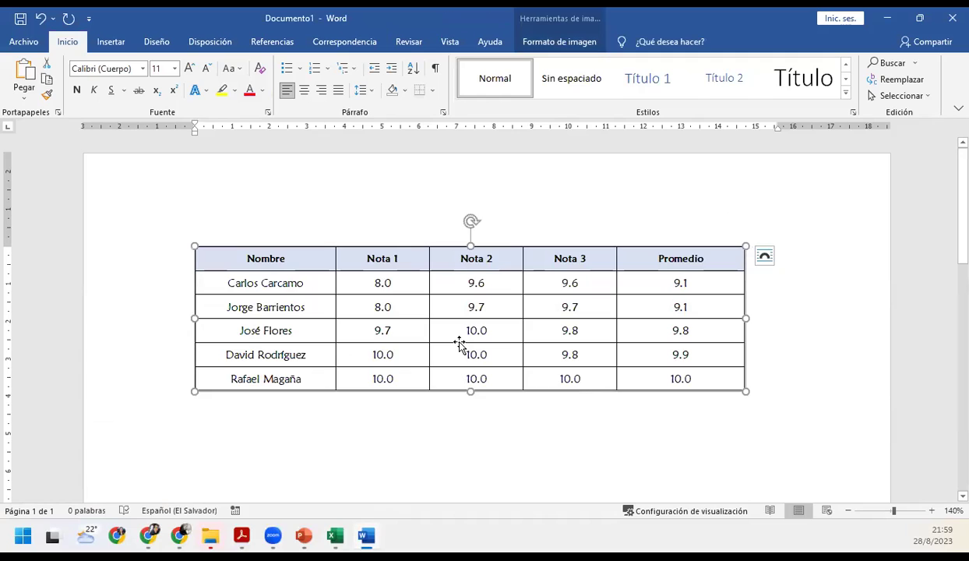
key("Delete")
key("ctrl+v")
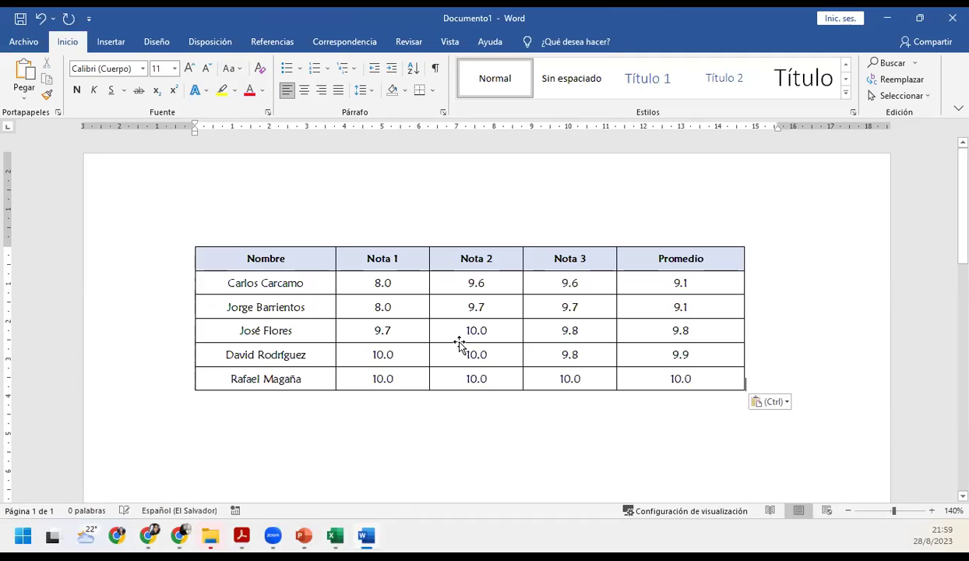
left_click(459, 342)
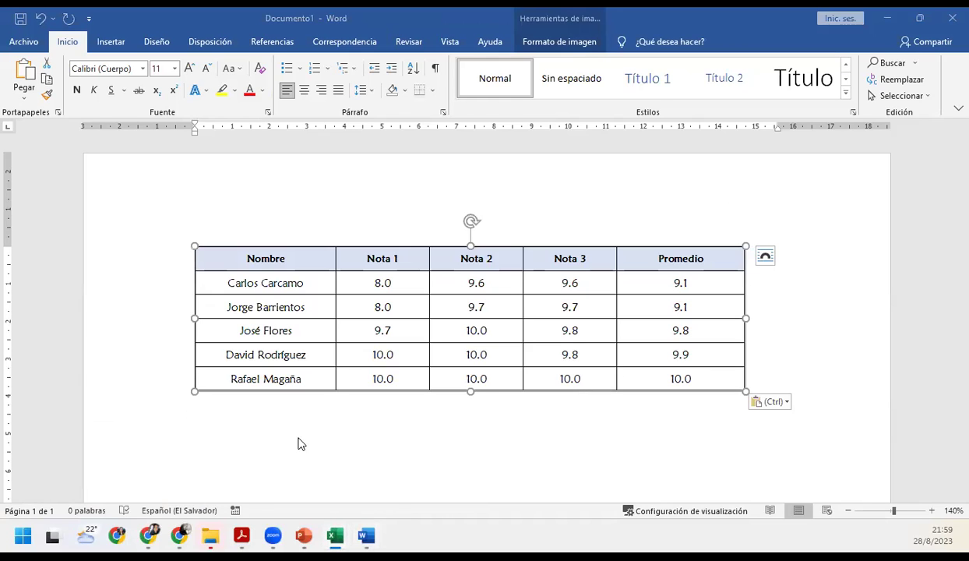
Compare the pictures on Hoja2 in Excel with the grades picture pasted in Word.
mouse_move(335, 535)
left_click(295, 479)
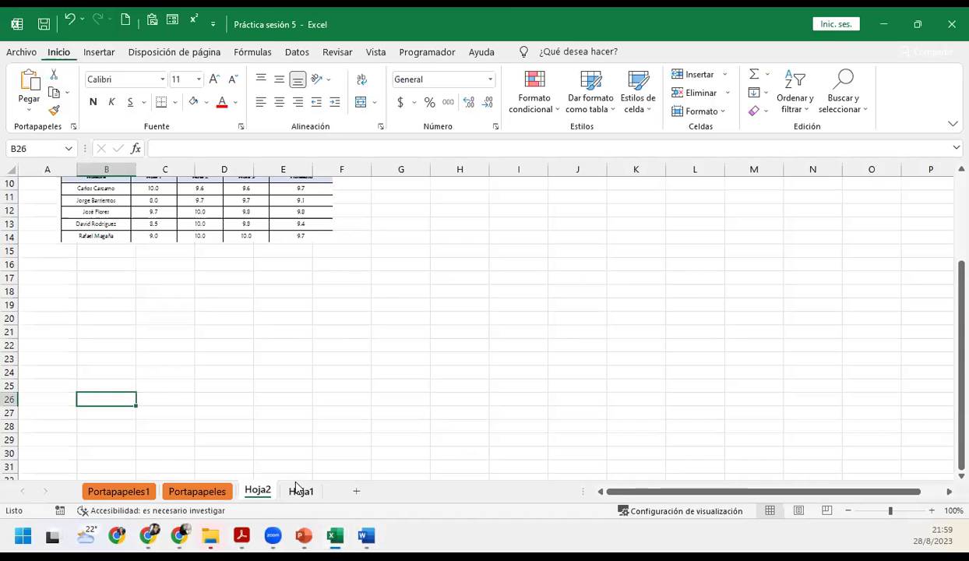
scroll(294, 459, "up", 3)
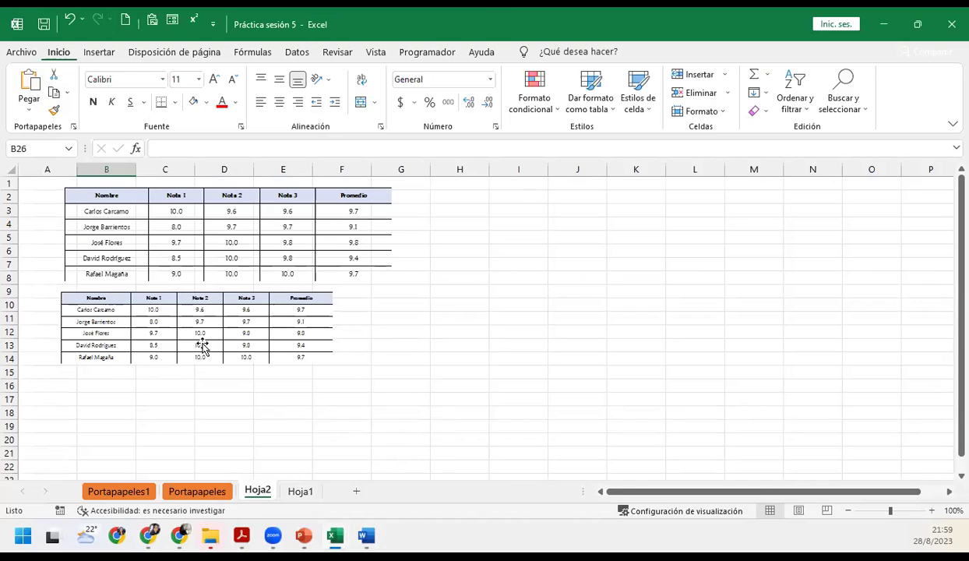
mouse_move(366, 535)
left_click(375, 503)
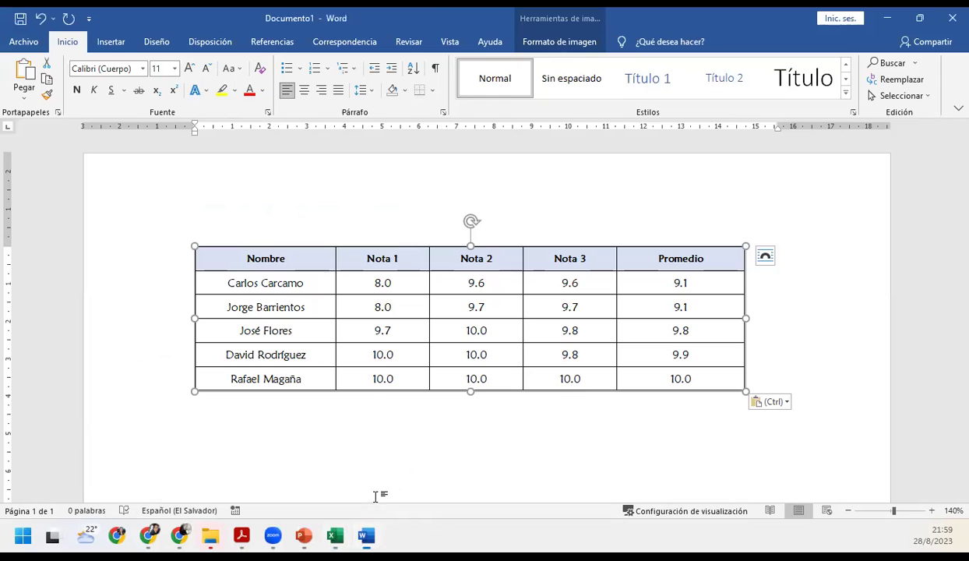
left_click(775, 377)
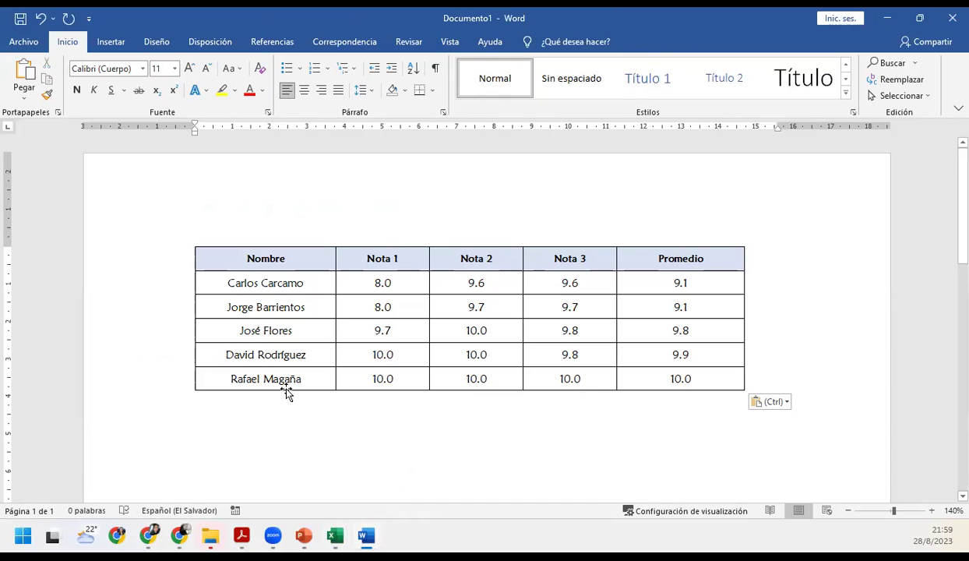
Switch to Excel and restore the removed linked grades picture starting at row 16 on Hoja2.
mouse_move(333, 535)
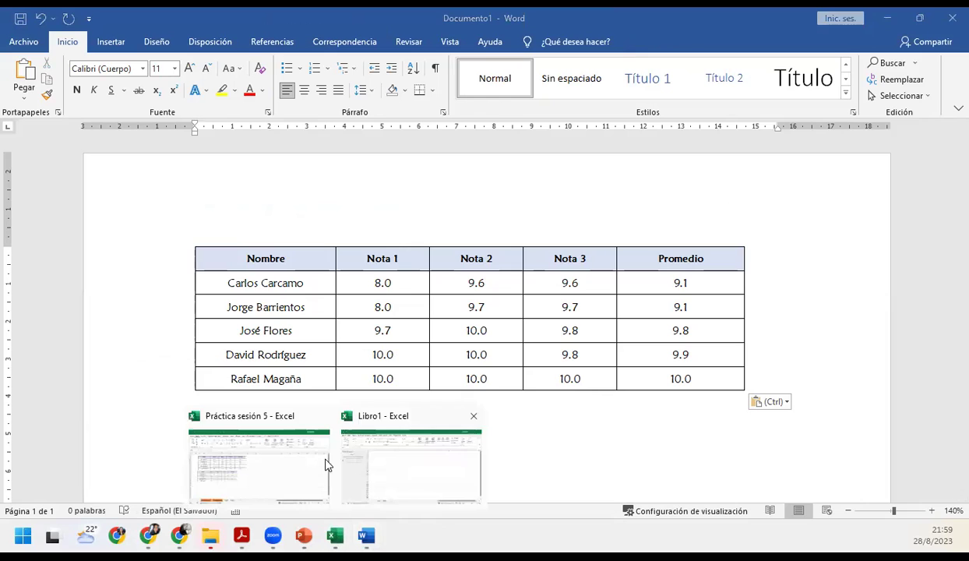
left_click(301, 460)
left_click(381, 377)
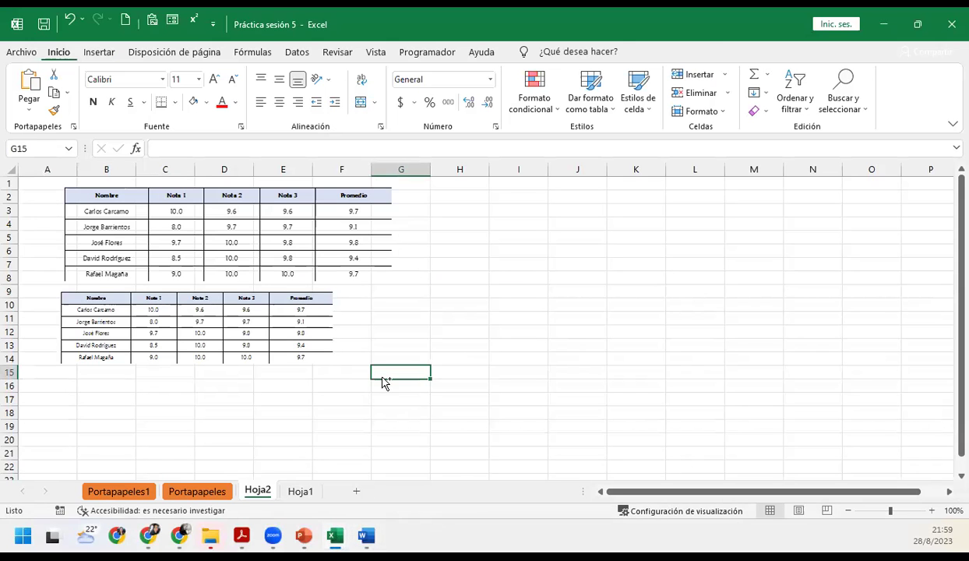
key("ctrl+v")
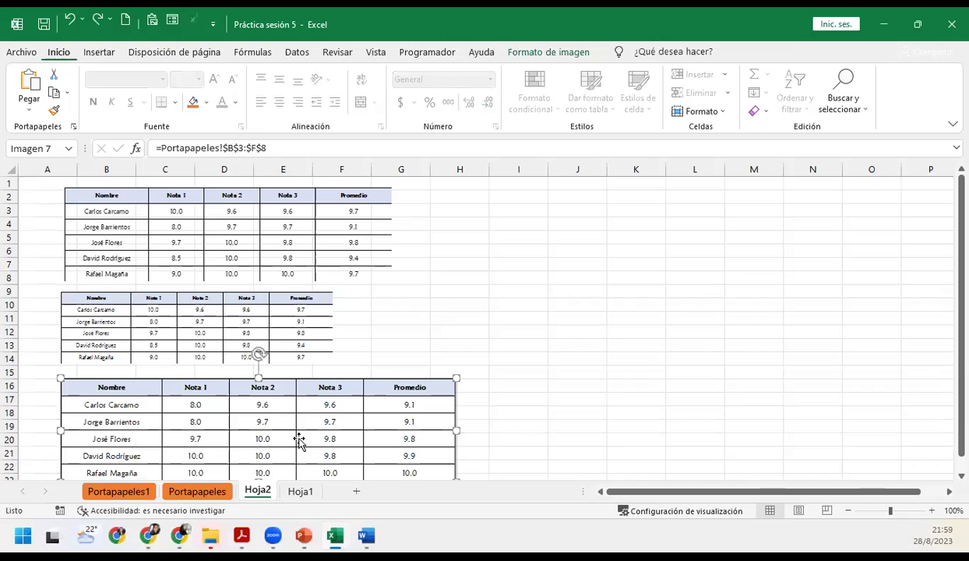
Set the Nota 1 grade in C8 on Portapapeles to 9 and check the linked picture on Hoja2.
left_click(201, 491)
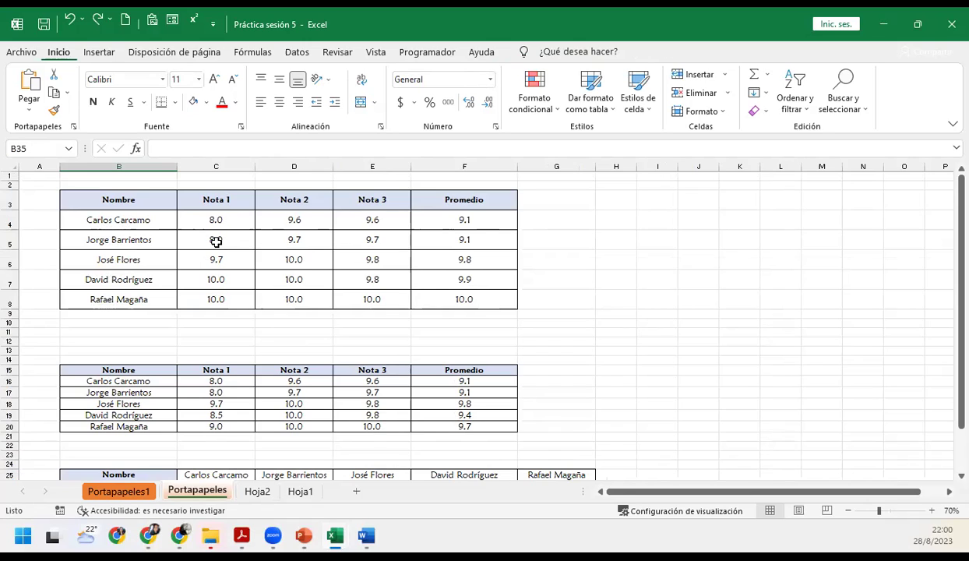
left_click(229, 297)
type("9")
key("Return")
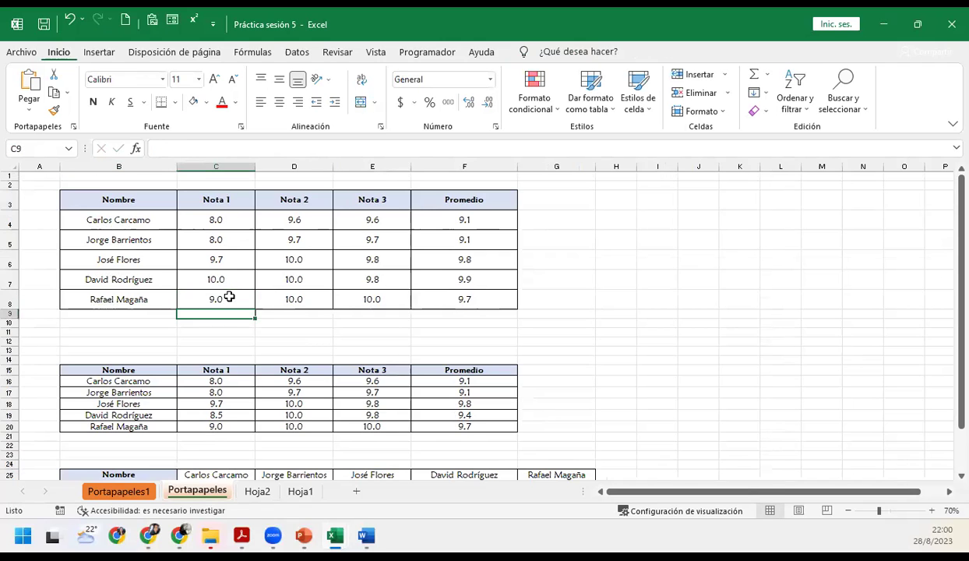
left_click(260, 491)
scroll(302, 444, "down", 1)
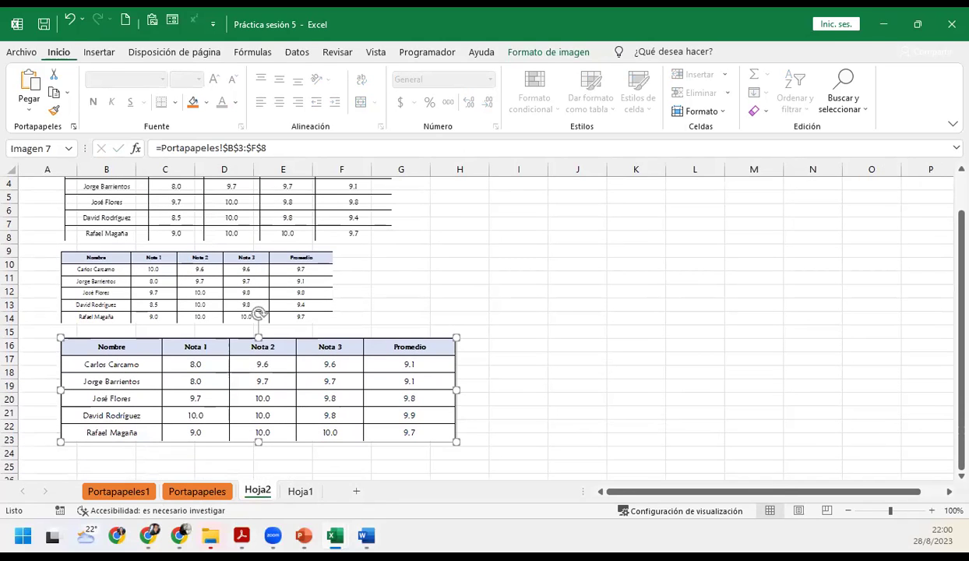
Switch to Word and delete the pasted grades picture from the document.
key("alt+Tab")
left_click(373, 372)
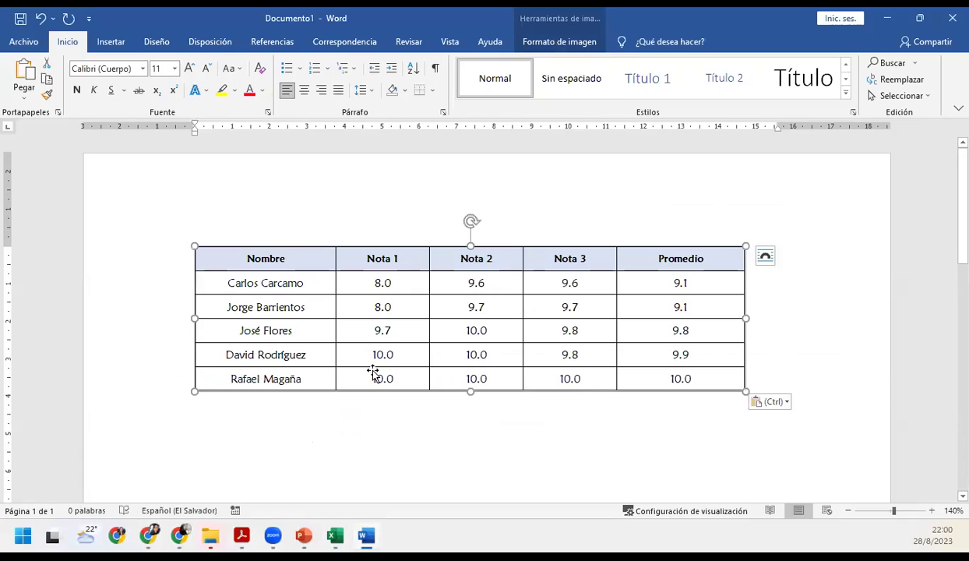
key("Delete")
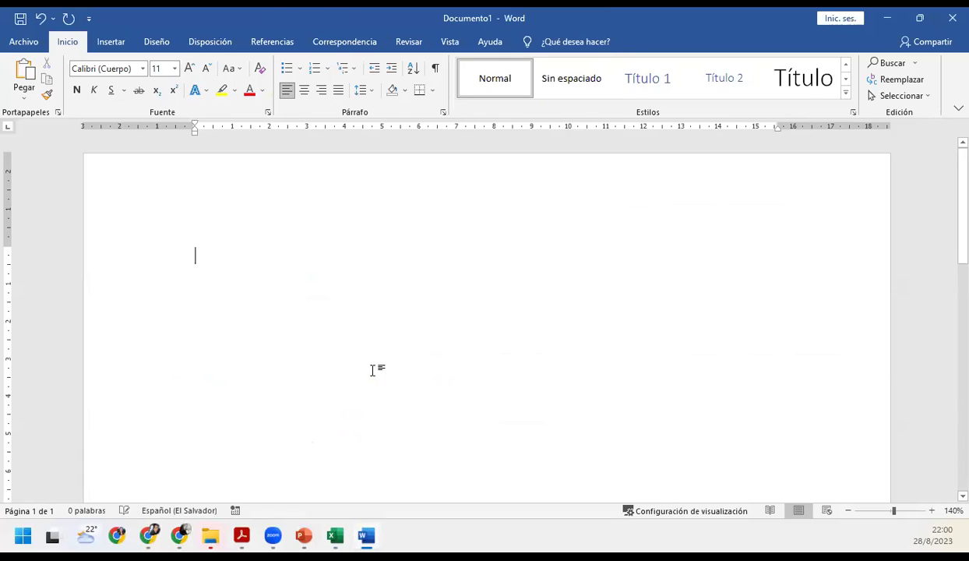
Switch to Excel and copy the grades table B3:F8 on the Portapapeles sheet.
left_click(335, 535)
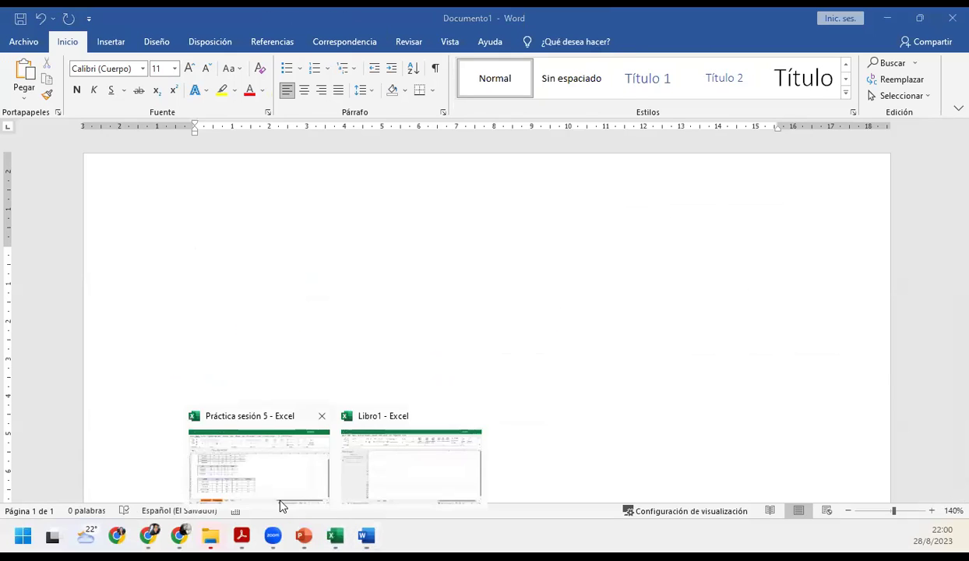
left_click(280, 468)
left_click(197, 491)
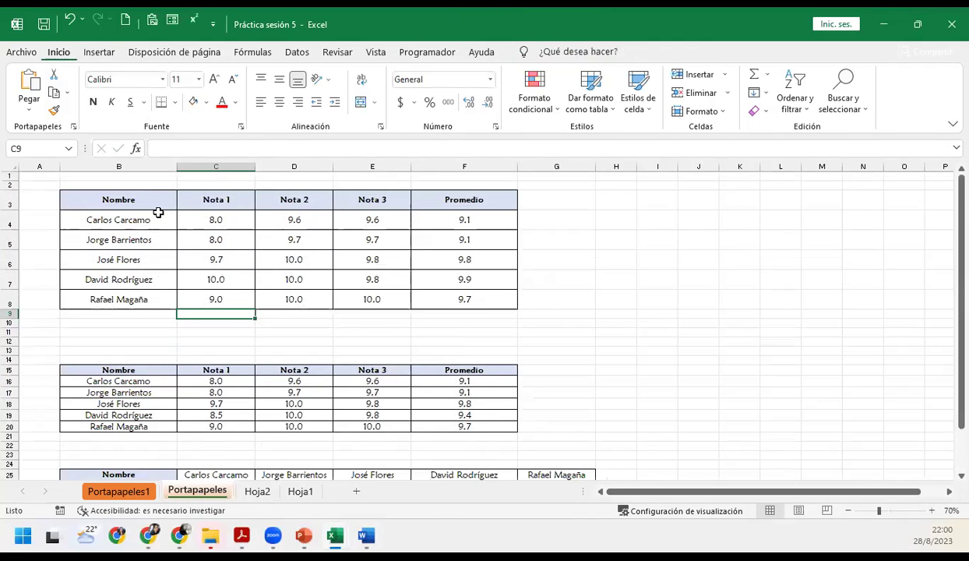
left_click_drag(138, 197, 452, 299)
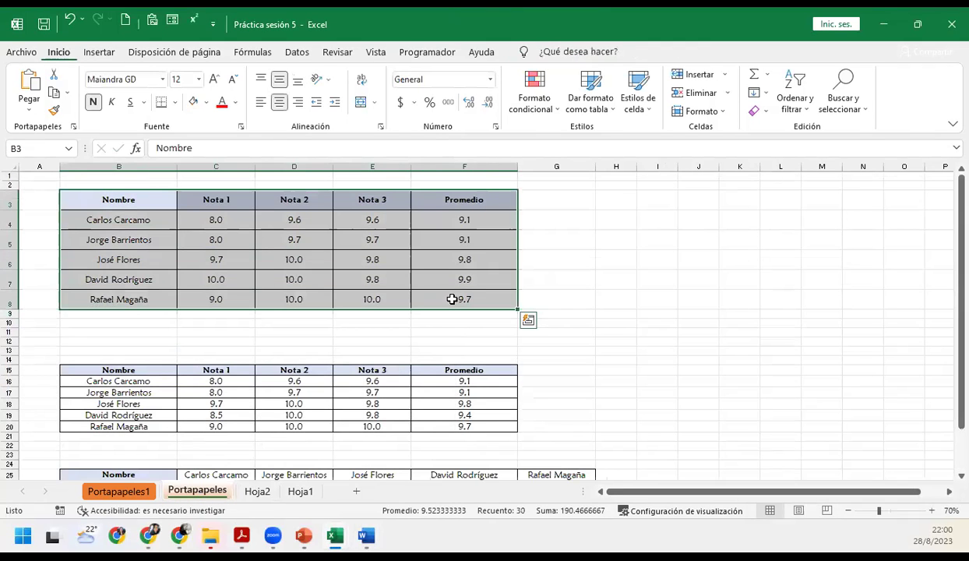
key("ctrl+c")
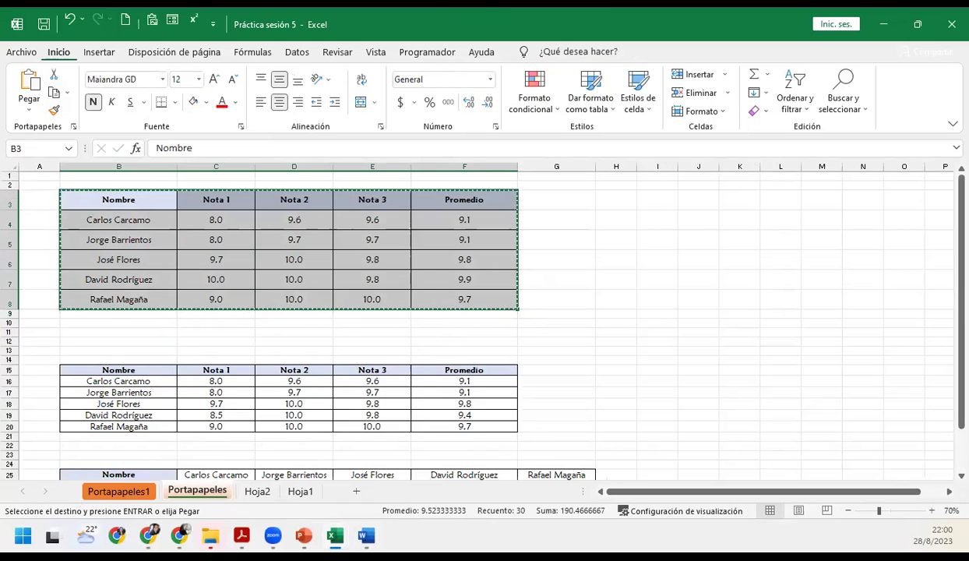
Switch to Word and paste the copied table as a picture (Imagen), then select it.
mouse_move(366, 535)
left_click(366, 460)
left_click(22, 98)
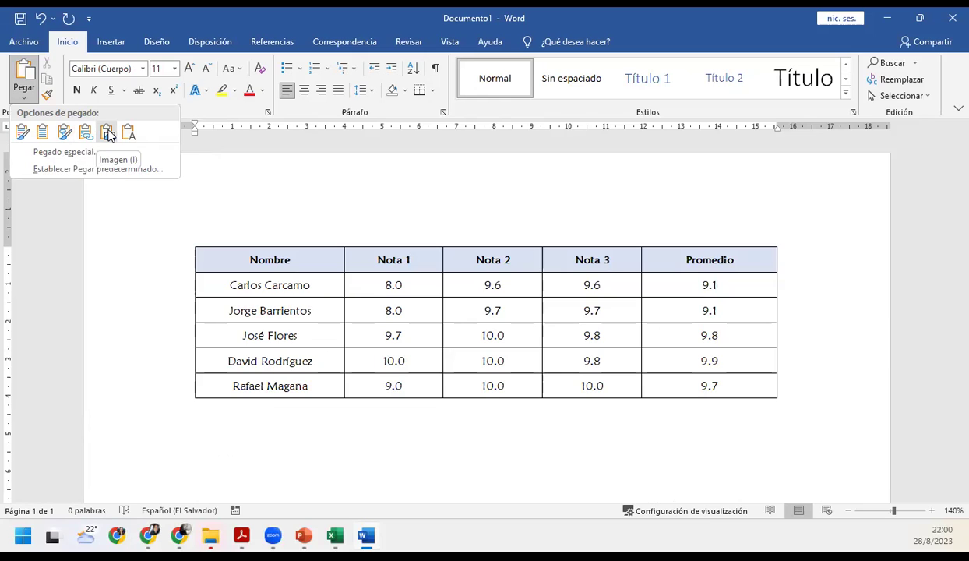
left_click(108, 135)
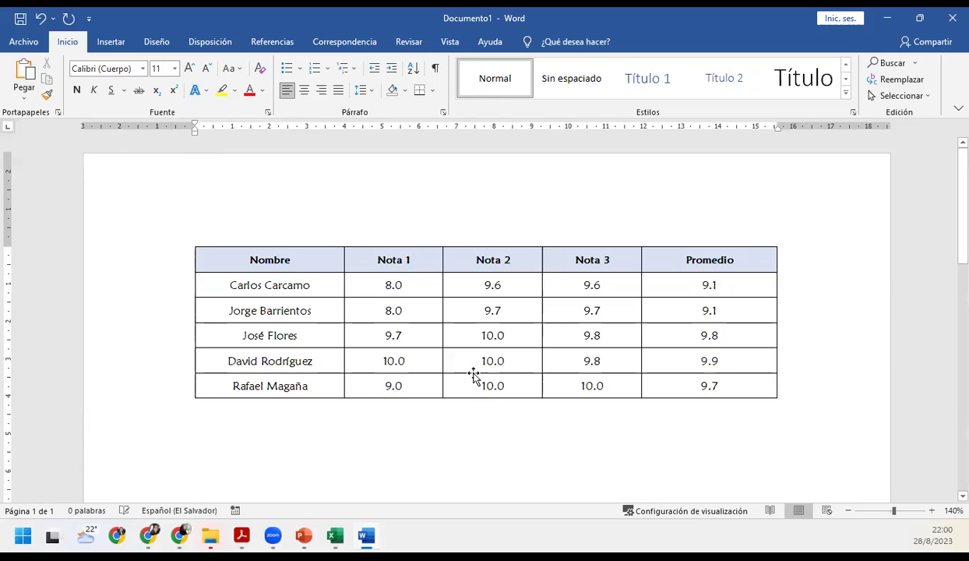
left_click(461, 365)
Set the Nota 1 grade in C8 on Portapapeles in Excel to 10 and check the pasted picture in Word.
left_click(335, 536)
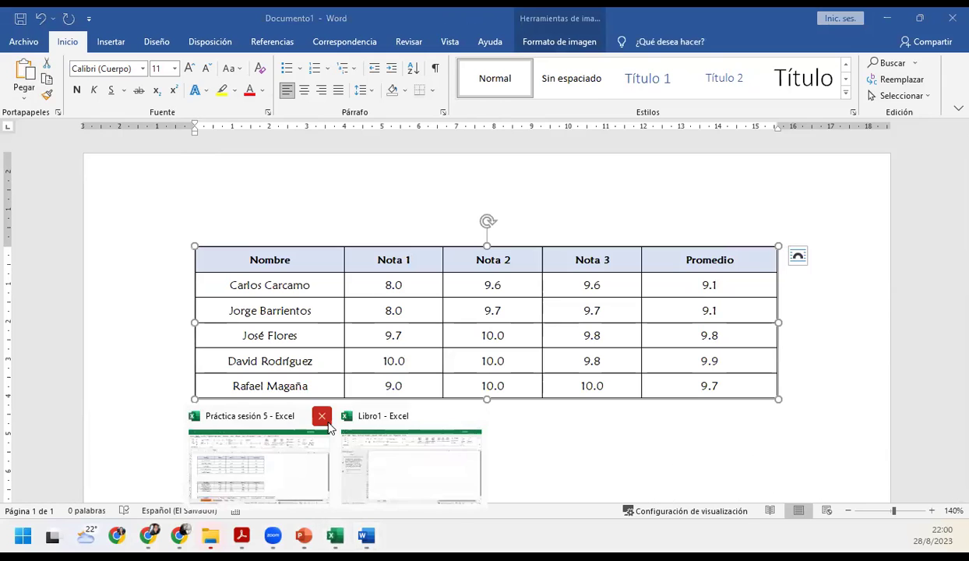
left_click(310, 456)
left_click(201, 300)
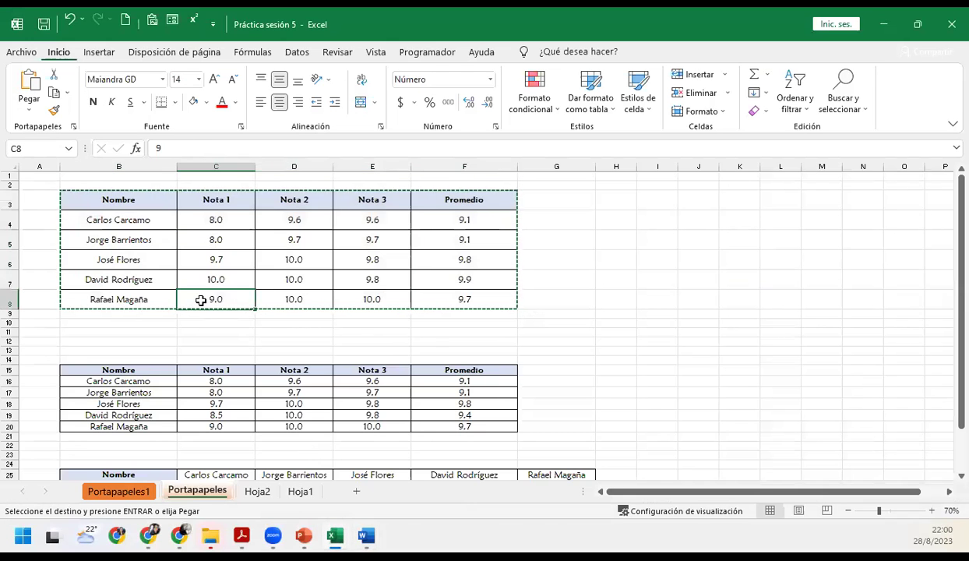
type("10")
key("Return")
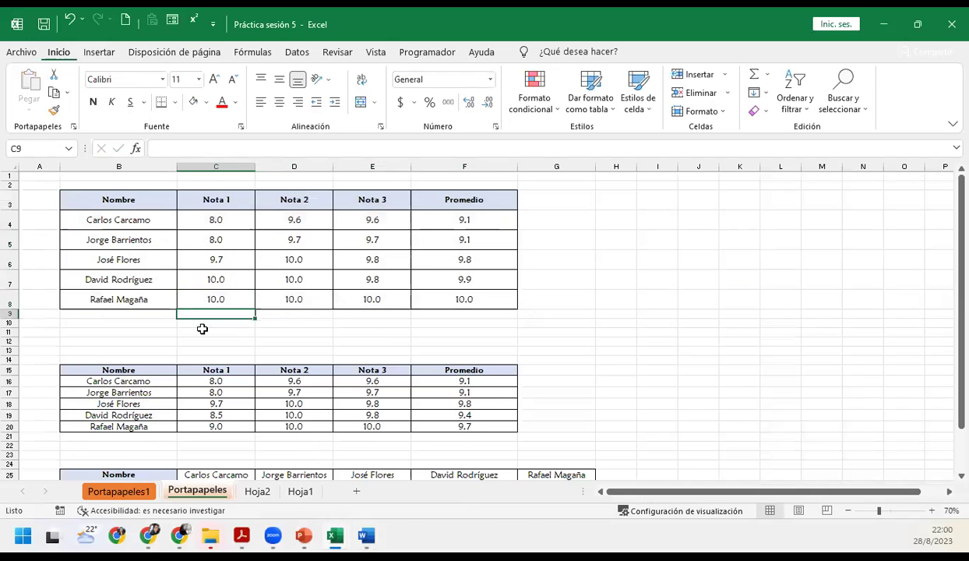
left_click(360, 530)
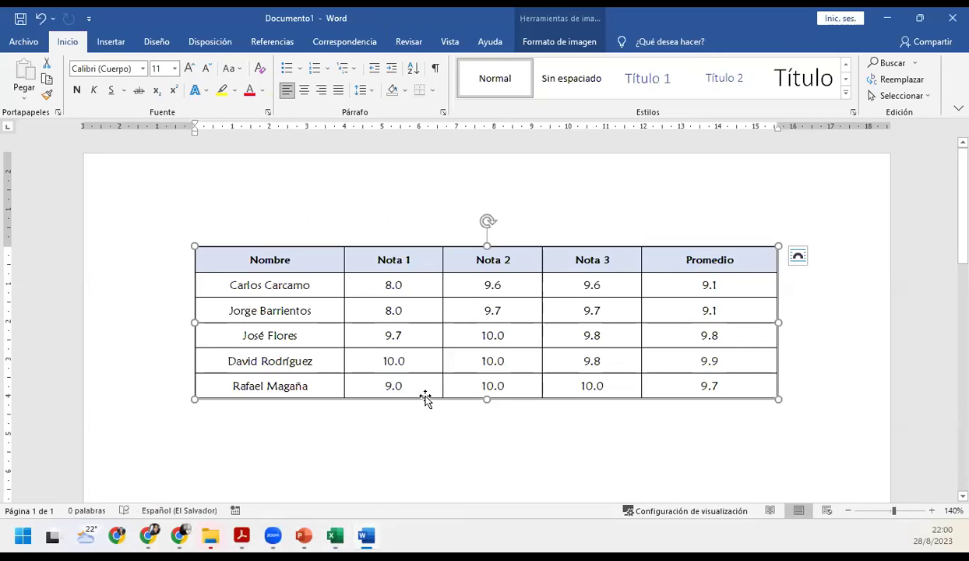
Delete the pasted grades picture from the Word document.
right_click(399, 389)
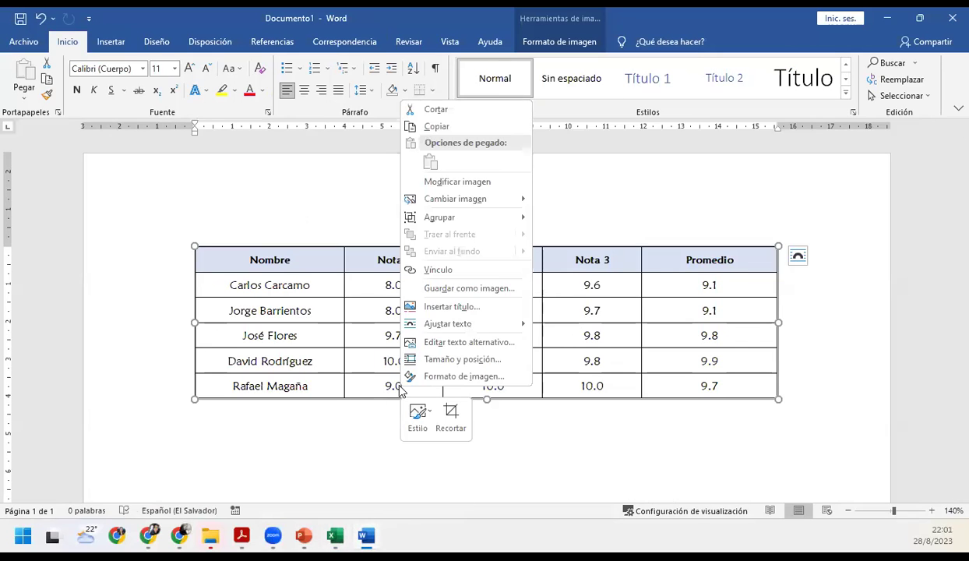
left_click(361, 346)
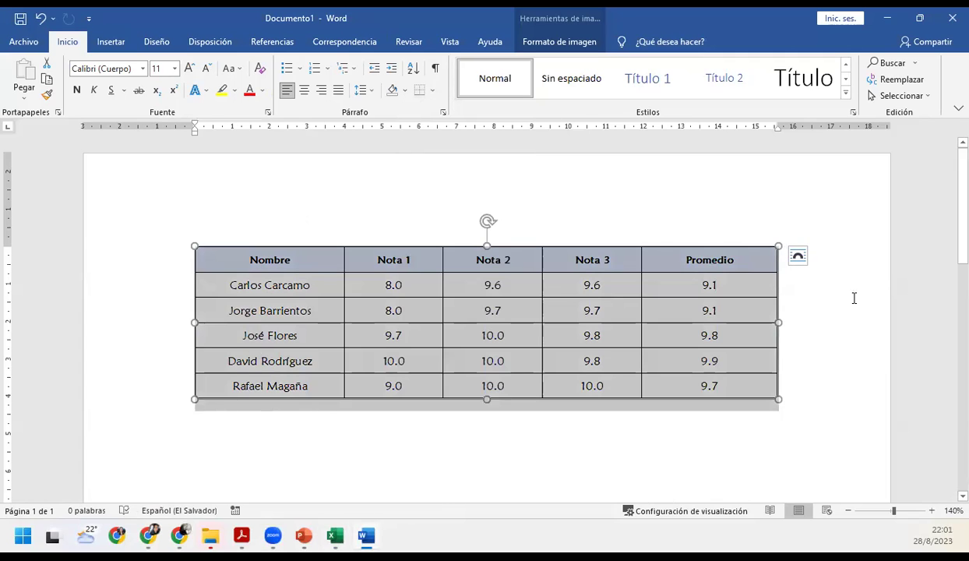
key("Delete")
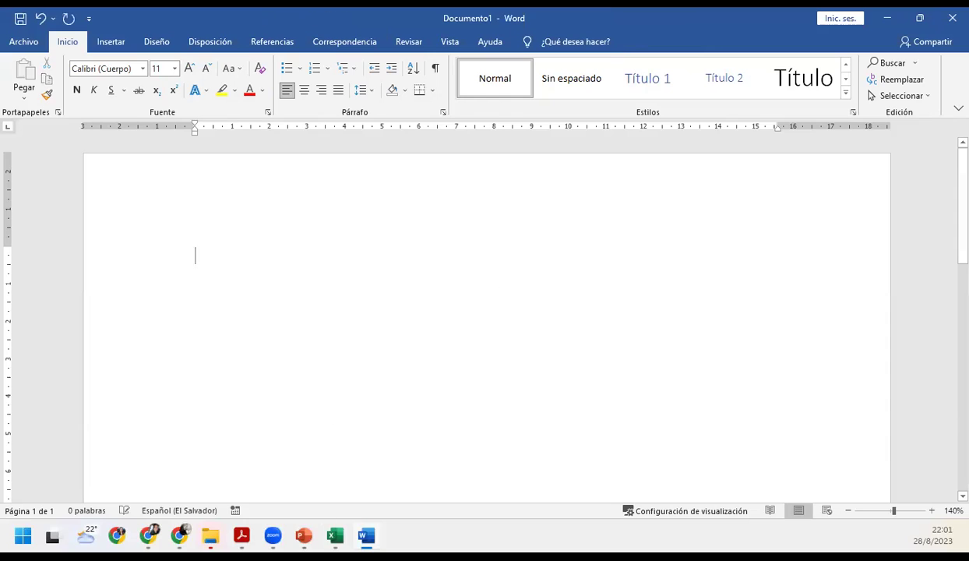
Switch to the Práctica sesión 5 workbook in Excel and copy the grades table B3:F8 on Portapapeles.
mouse_move(335, 536)
left_click(258, 466)
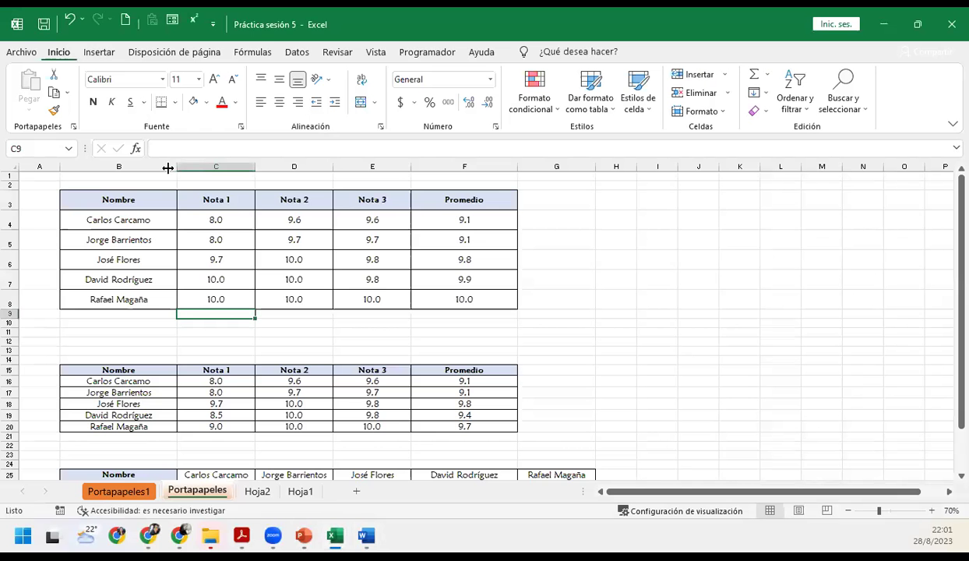
left_click_drag(102, 196, 459, 303)
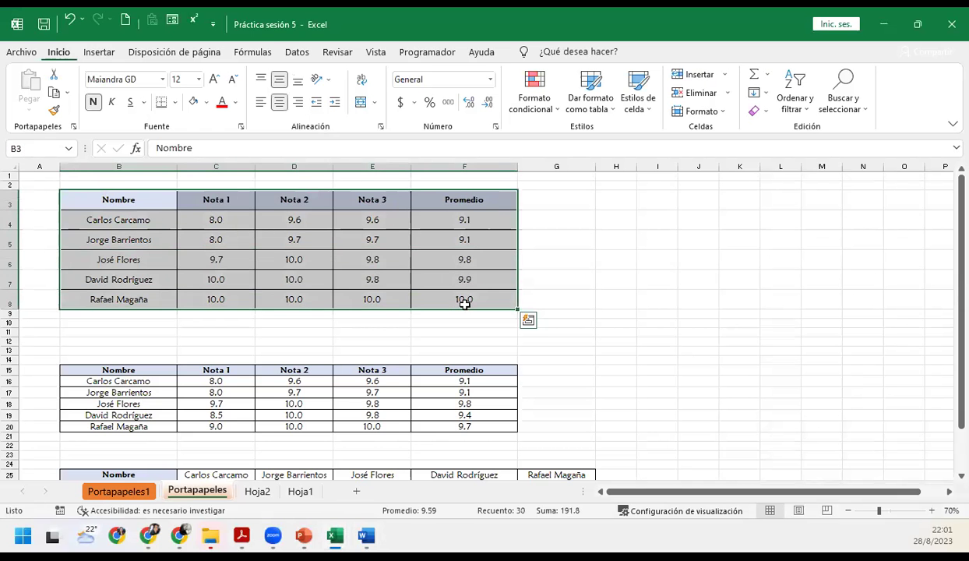
key("ctrl+c")
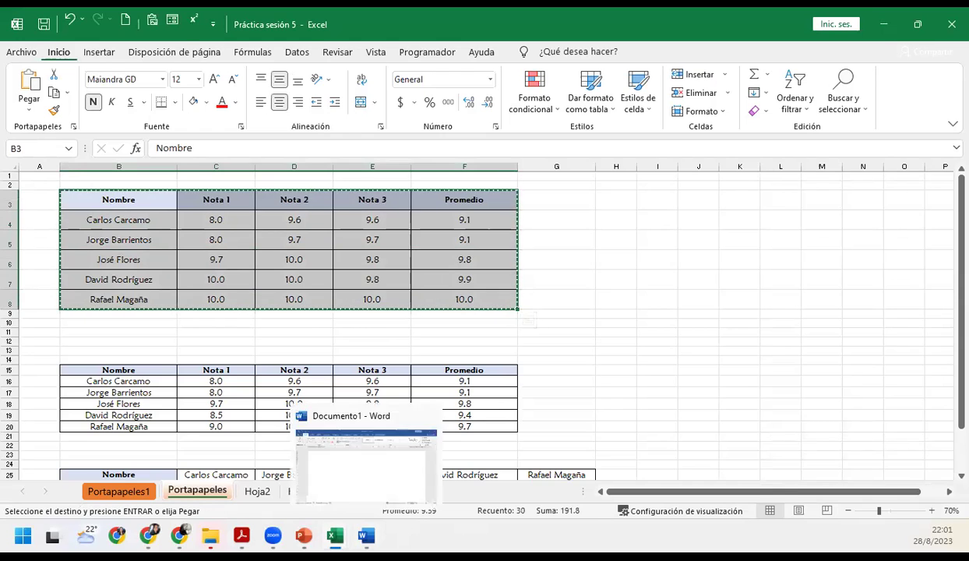
Switch to Word and paste the copied grades table as a link that keeps the source formatting.
left_click(368, 479)
left_click(24, 95)
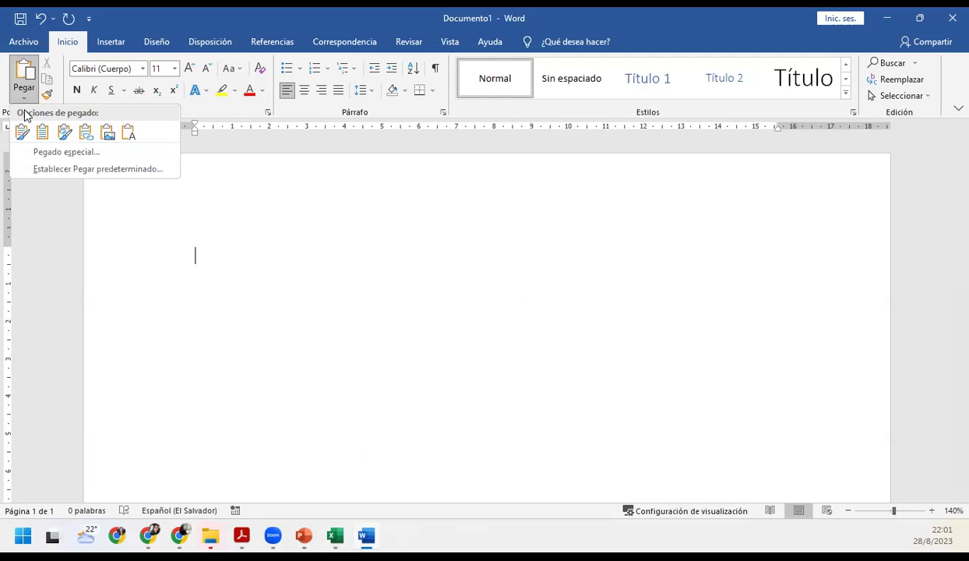
left_click(63, 138)
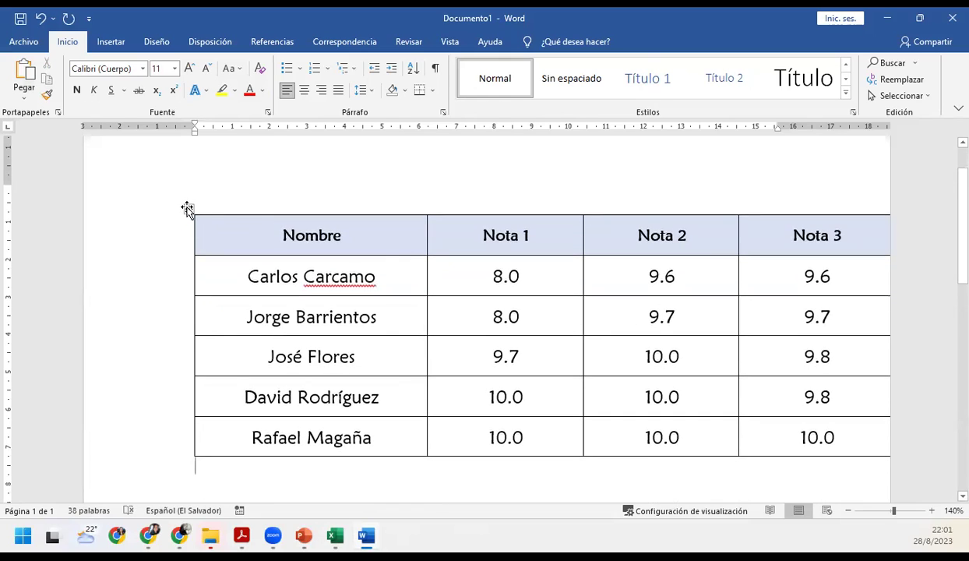
Select the whole linked grades table and autofit (Autoajustar) it to its contents.
left_click(189, 209)
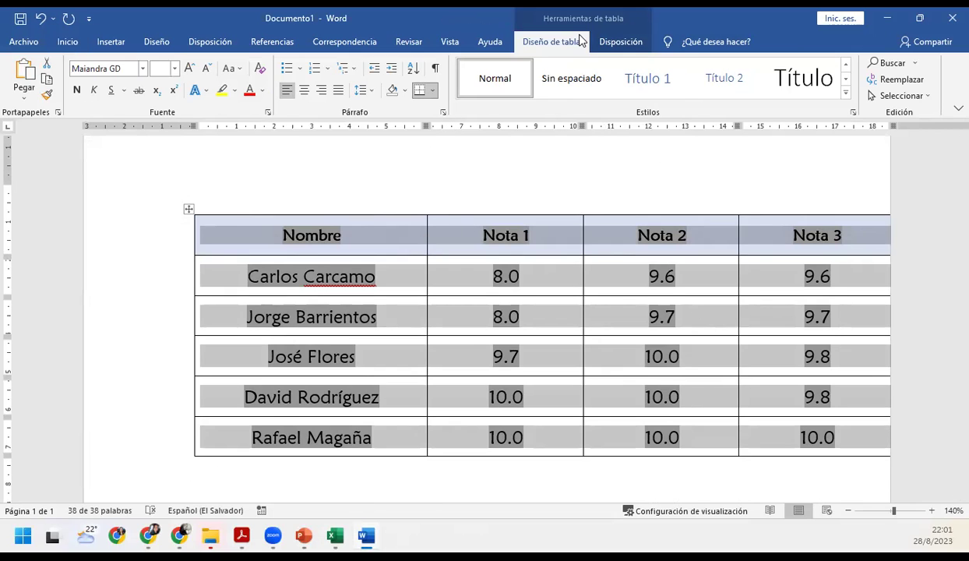
left_click(550, 41)
left_click(603, 41)
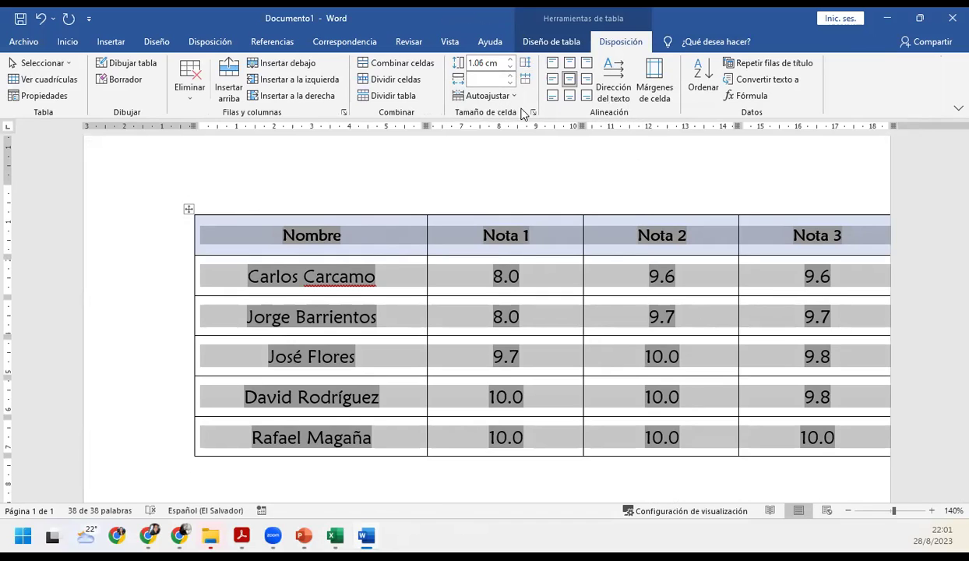
left_click(485, 95)
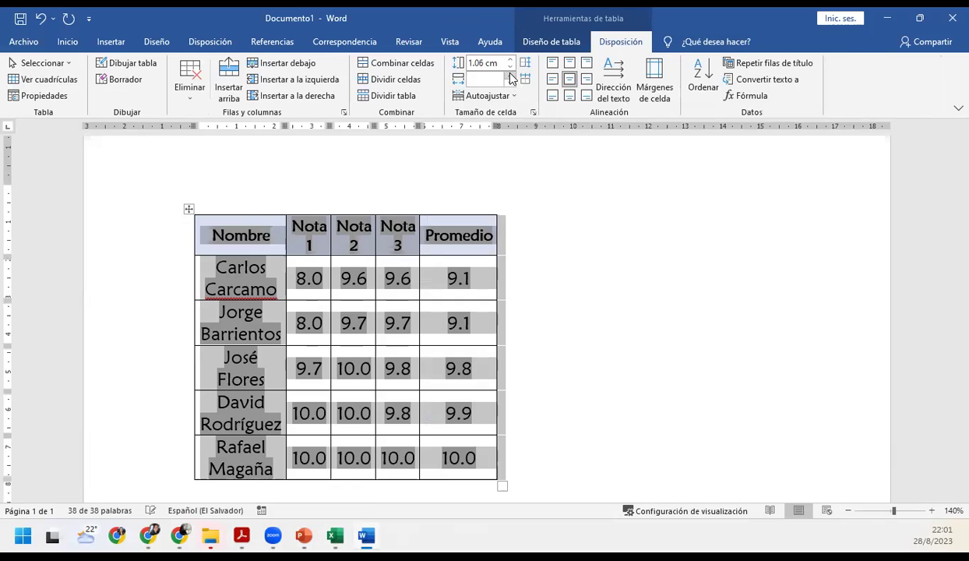
Resize the linked grades table to span about the full width between the page margins, with each row on one line.
left_click(448, 236)
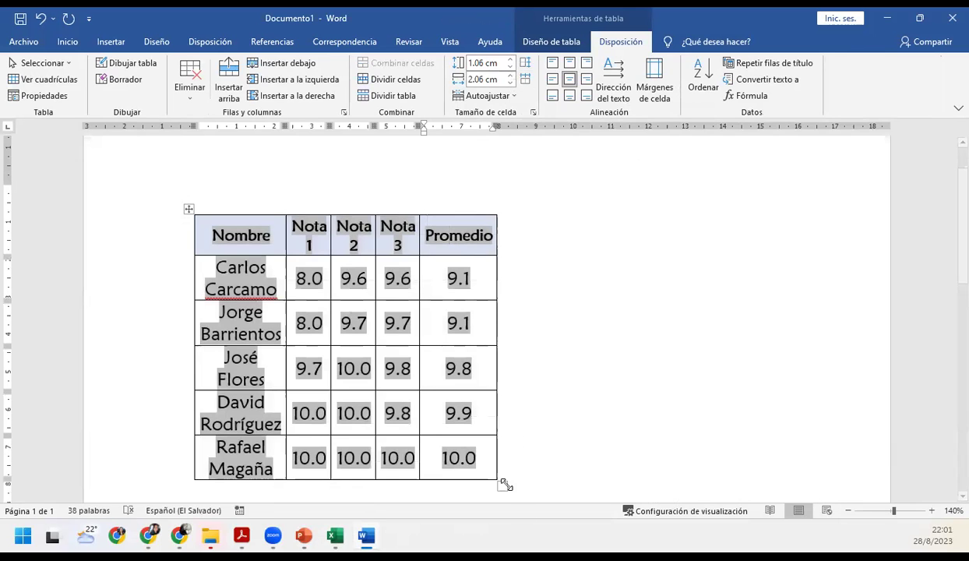
left_click_drag(521, 484, 786, 386)
left_click(357, 365)
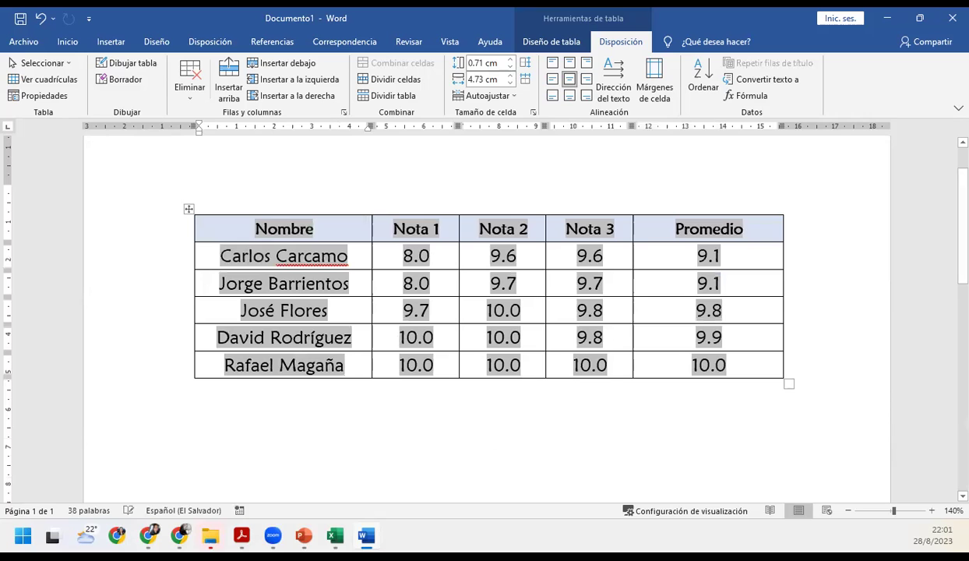
Set the Nota 1 grade in C8 on Portapapeles in Excel to 9 and check the linked table in Word.
mouse_move(335, 535)
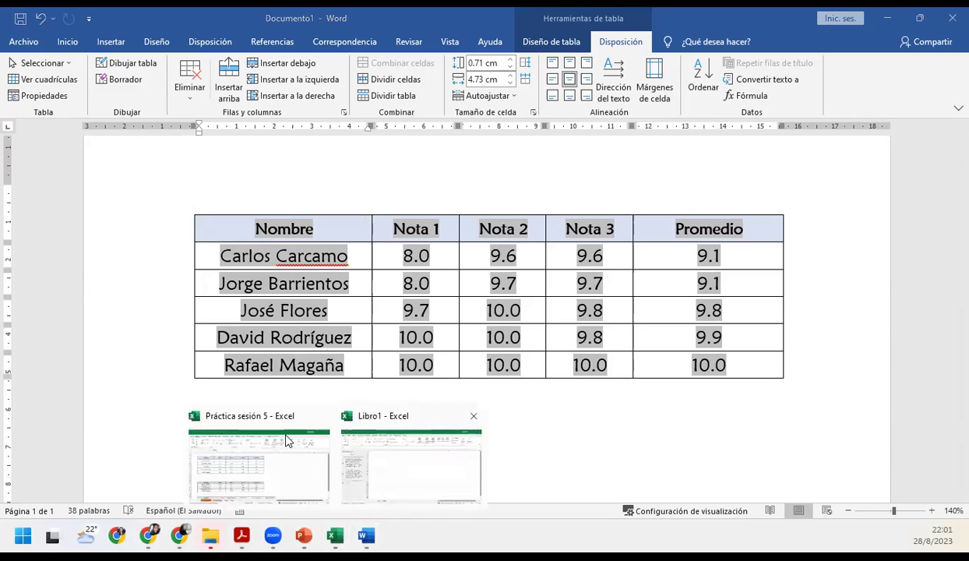
left_click(280, 466)
left_click(210, 299)
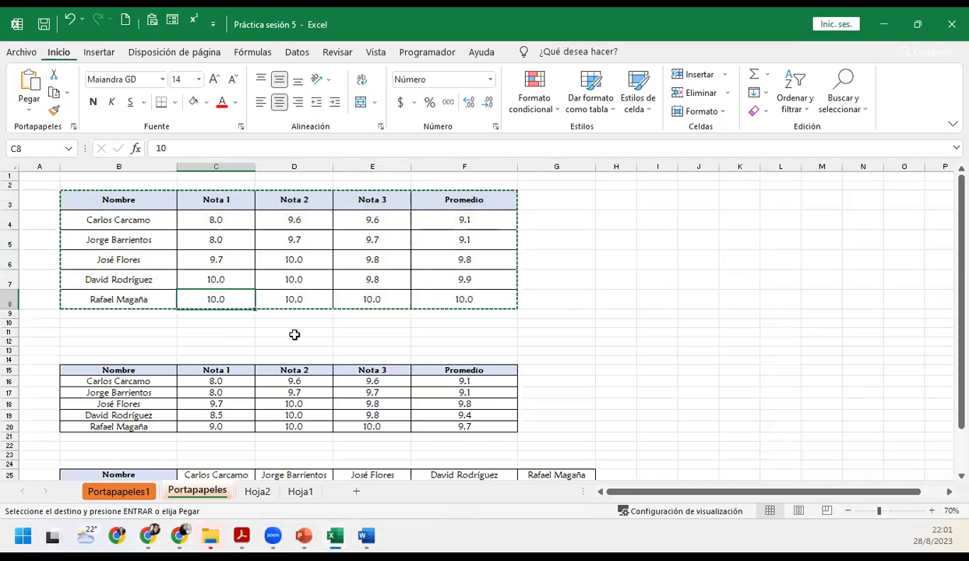
type("9")
key("Return")
mouse_move(304, 535)
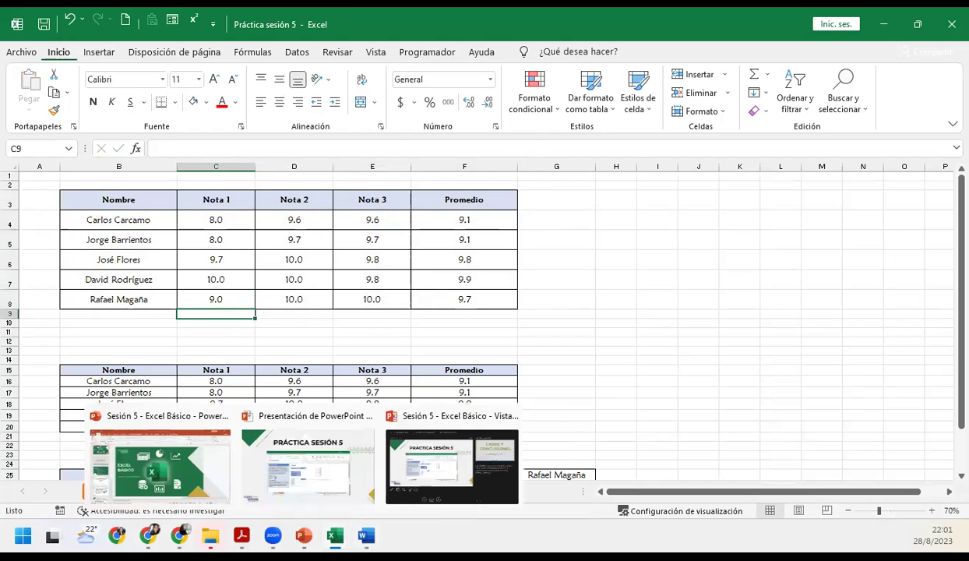
left_click(366, 535)
left_click(485, 364)
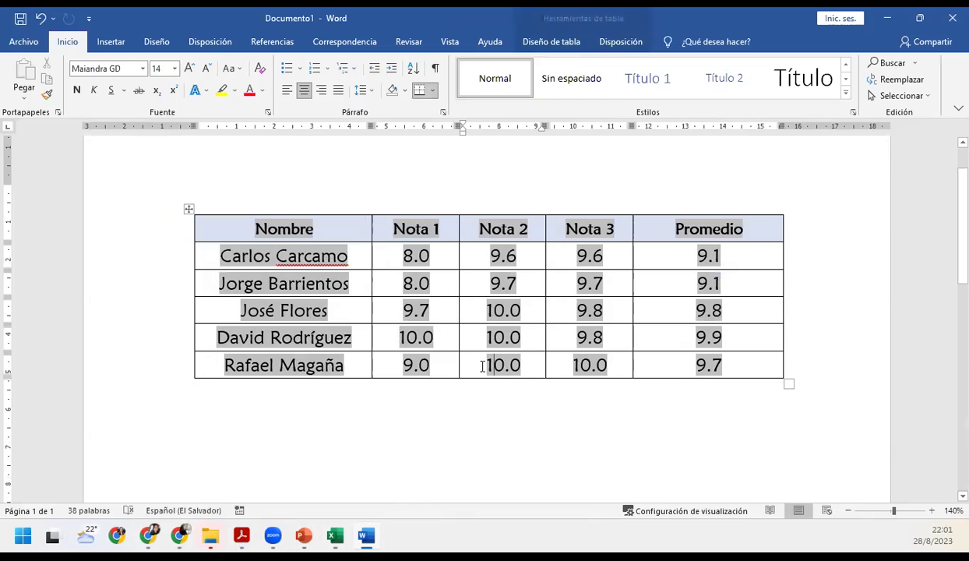
left_click(404, 449)
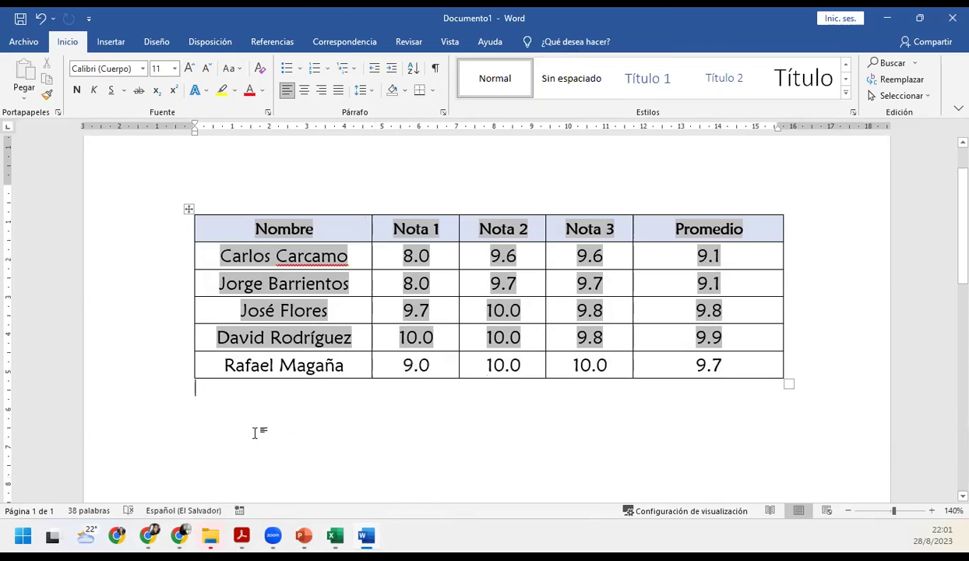
Look at Word's available paste options below the linked table, and return to the Práctica sesión 5 workbook in Excel.
key("ctrl+z")
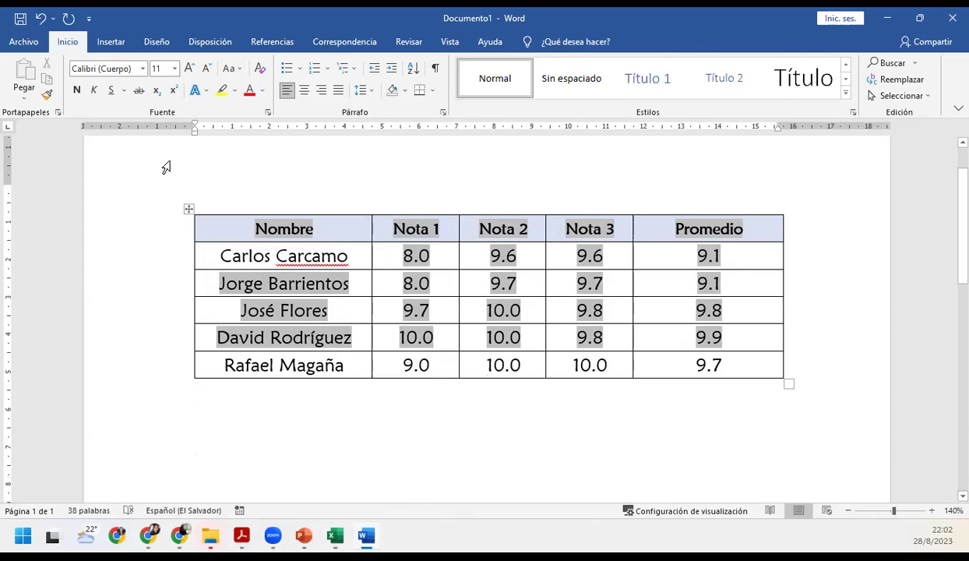
left_click(23, 99)
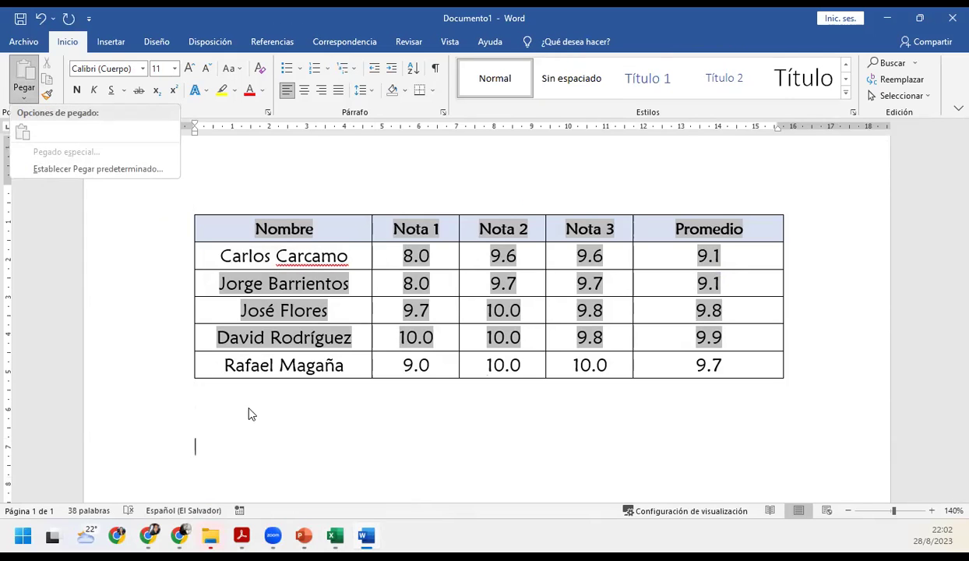
left_click(199, 434)
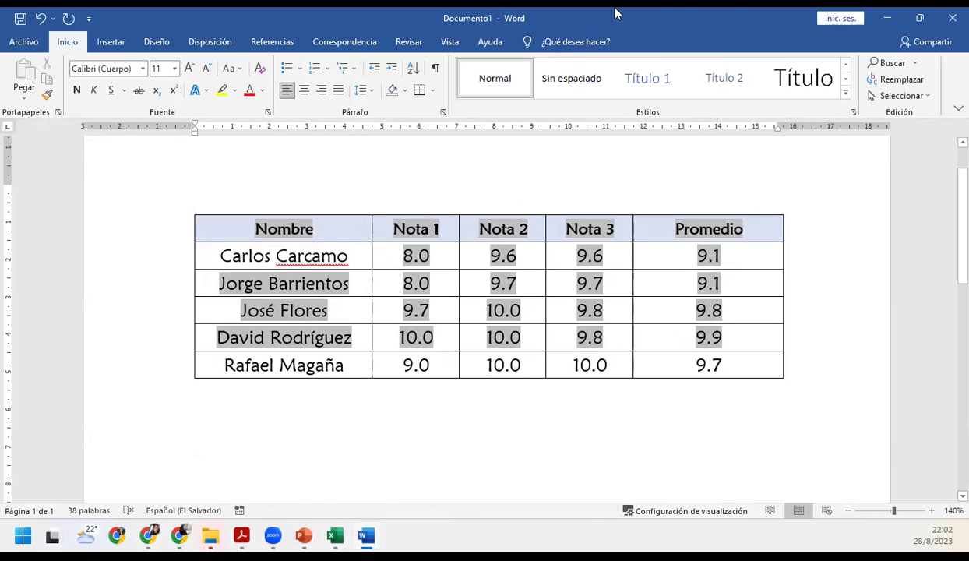
left_click(886, 18)
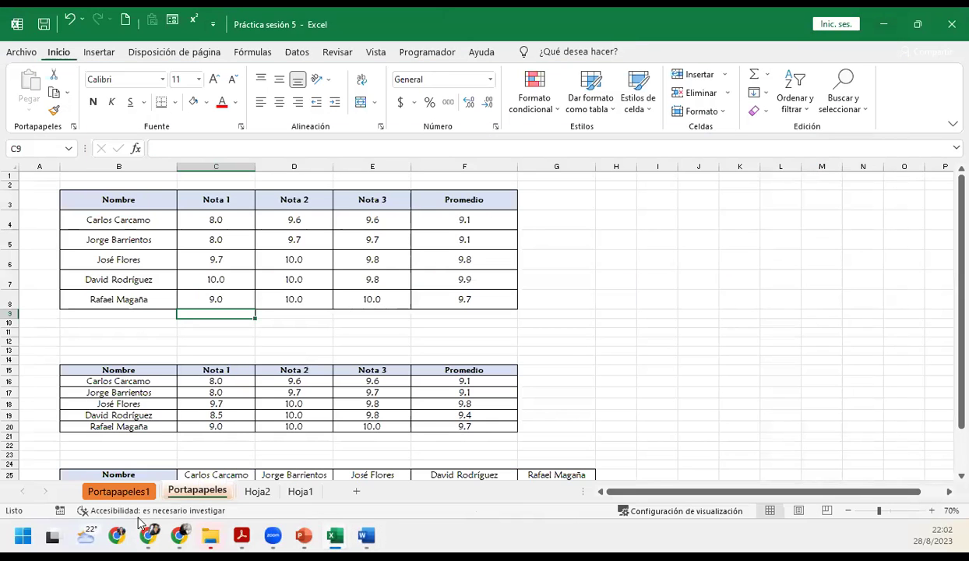